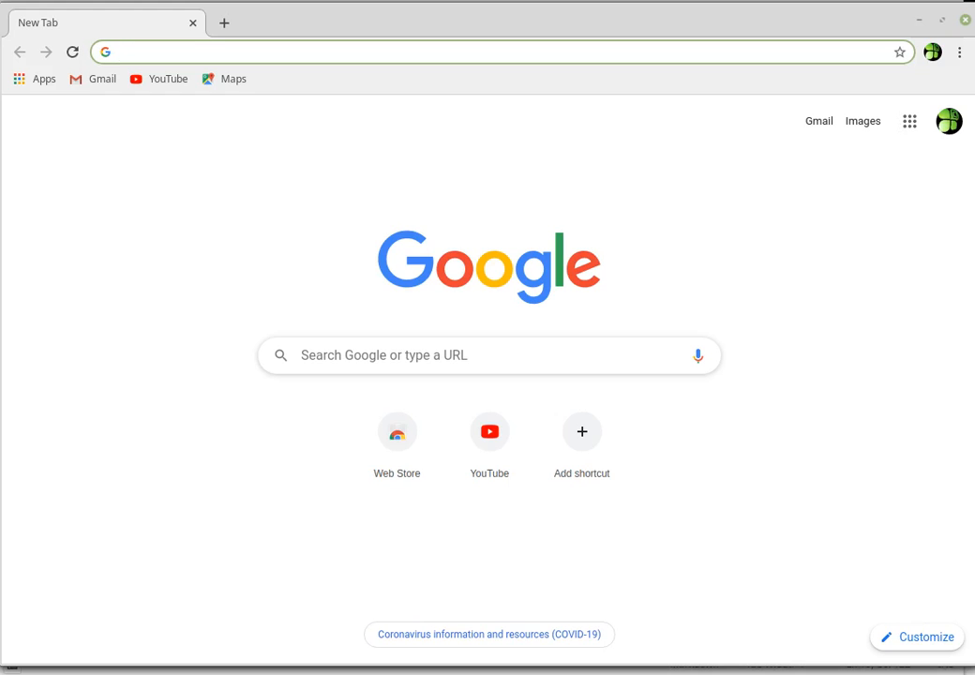
Switch to the XAMPP manager, check the MySQL Database server's port configuration, and minimize the manager
key("alt+Tab")
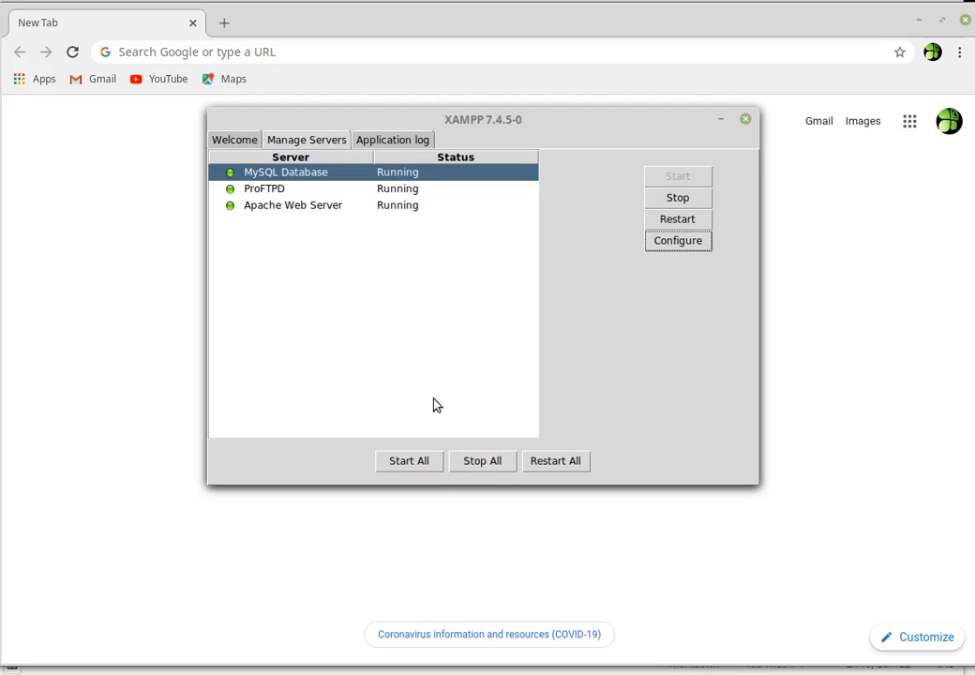
left_click(680, 246)
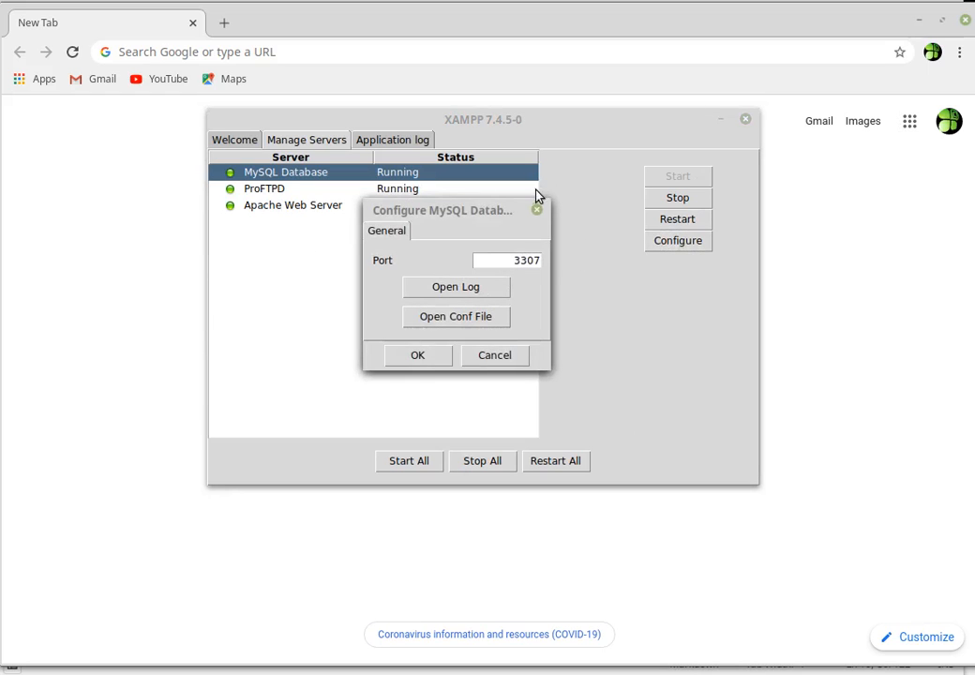
left_click(501, 362)
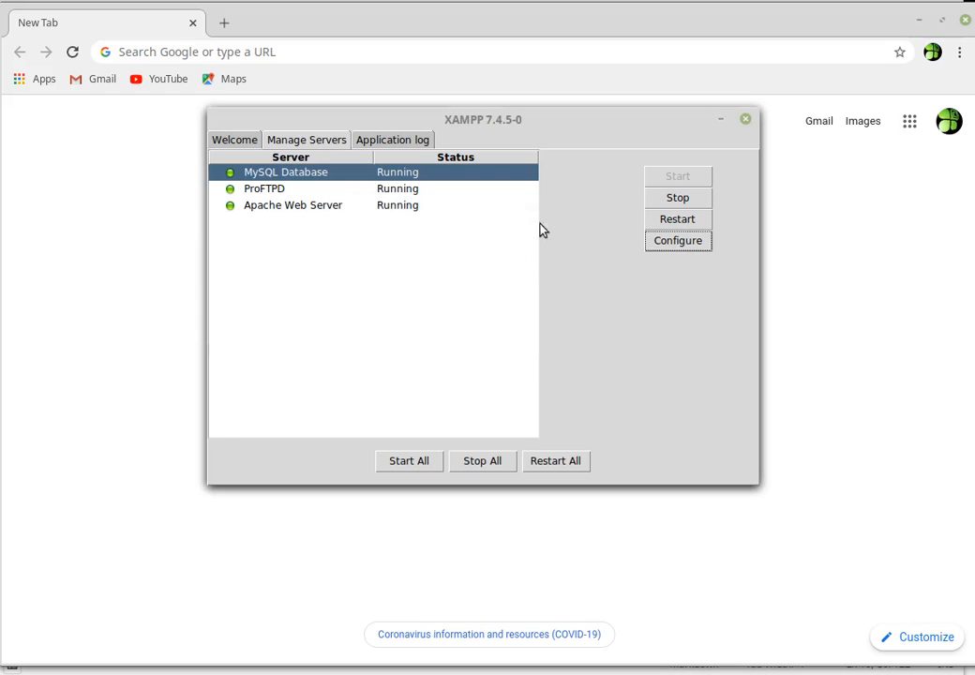
left_click(723, 119)
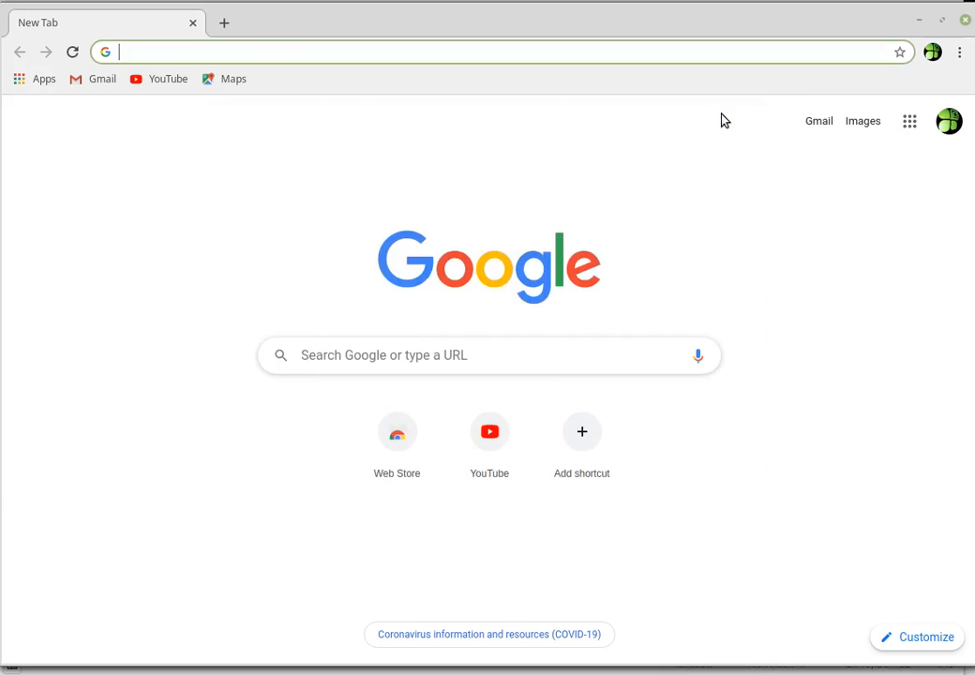
Load localhost in the browser and open phpMyAdmin from the XAMPP dashboard
left_click(250, 56)
type("local")
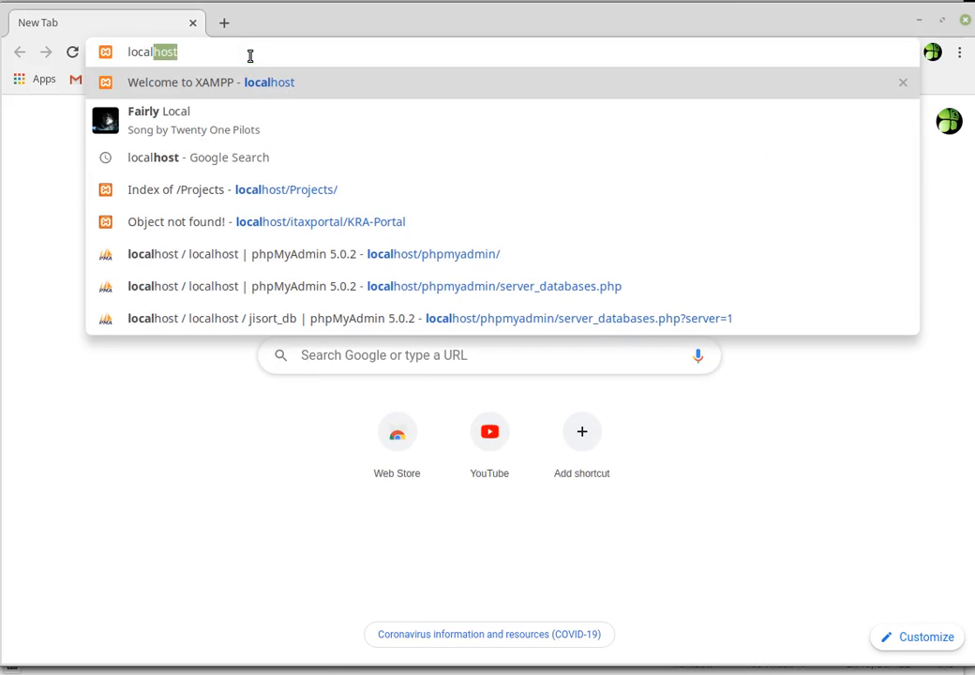
key("Return")
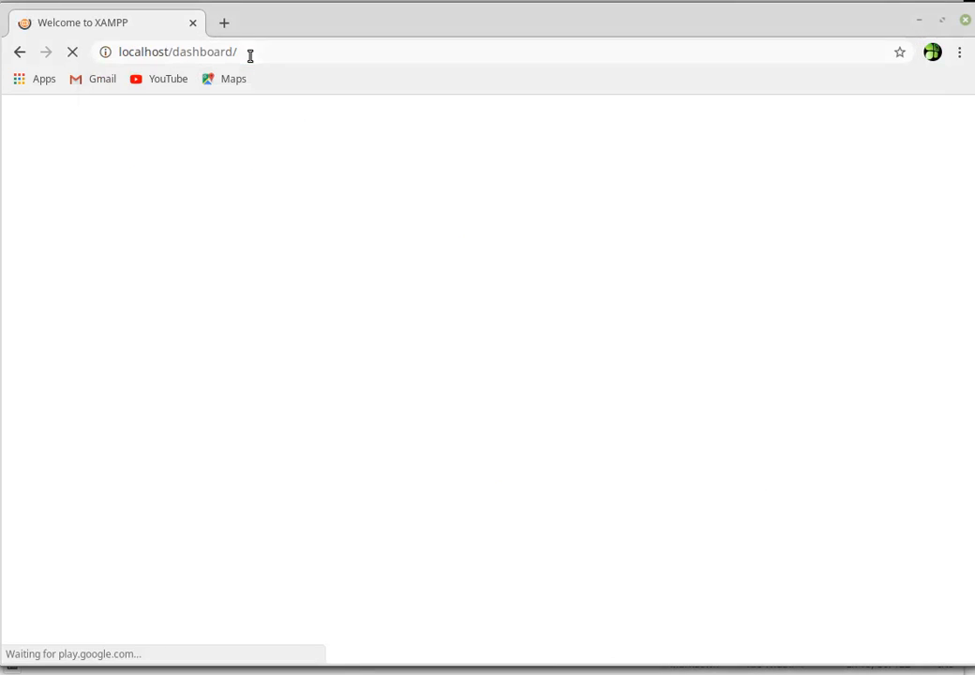
scroll(564, 385, "down", 3)
scroll(564, 385, "up", 4)
scroll(565, 386, "down", 7)
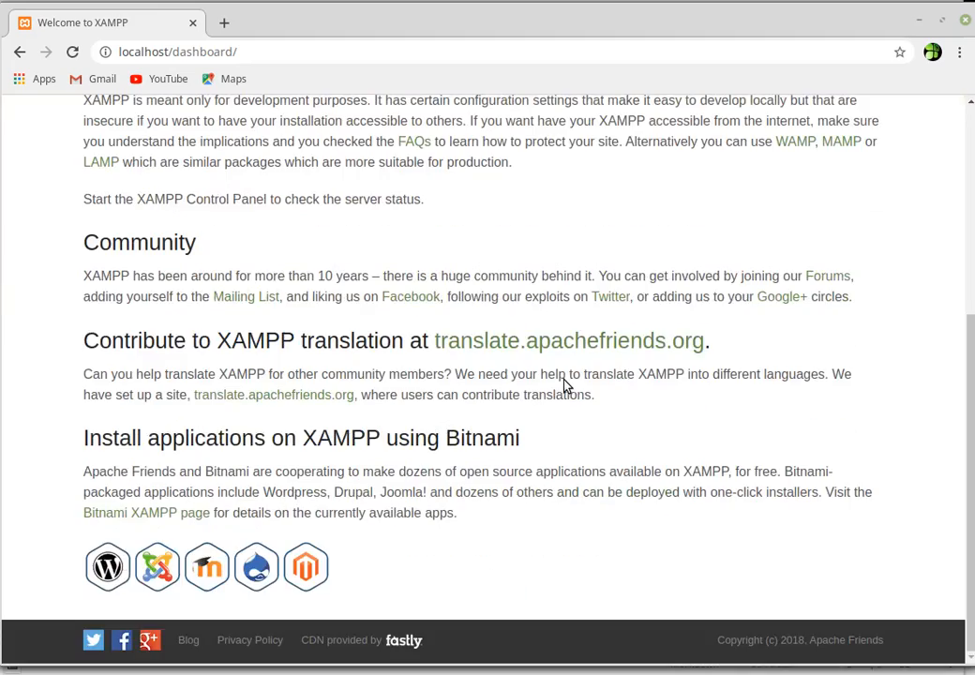
scroll(698, 382, "up", 7)
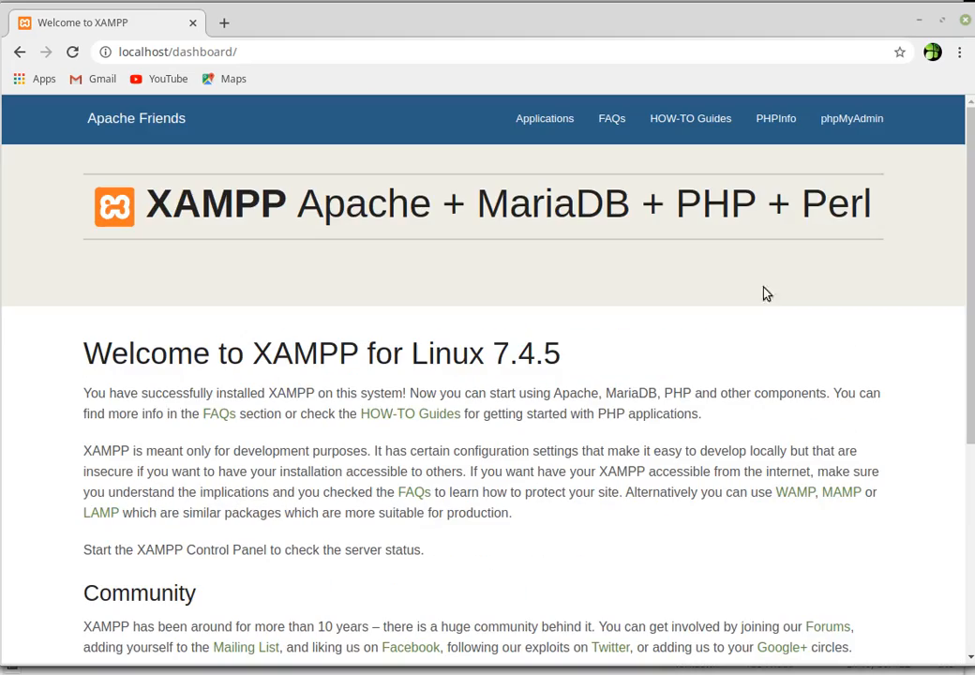
left_click(866, 119)
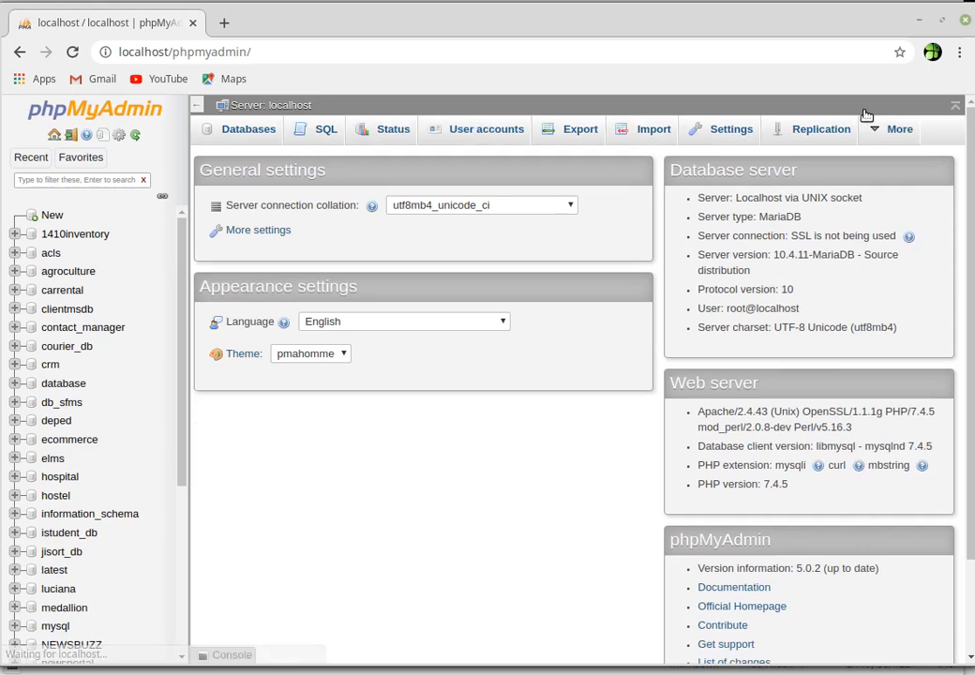
View the server-wide SQL query page and go to the server's Databases page
scroll(422, 527, "down", 2)
scroll(422, 527, "up", 2)
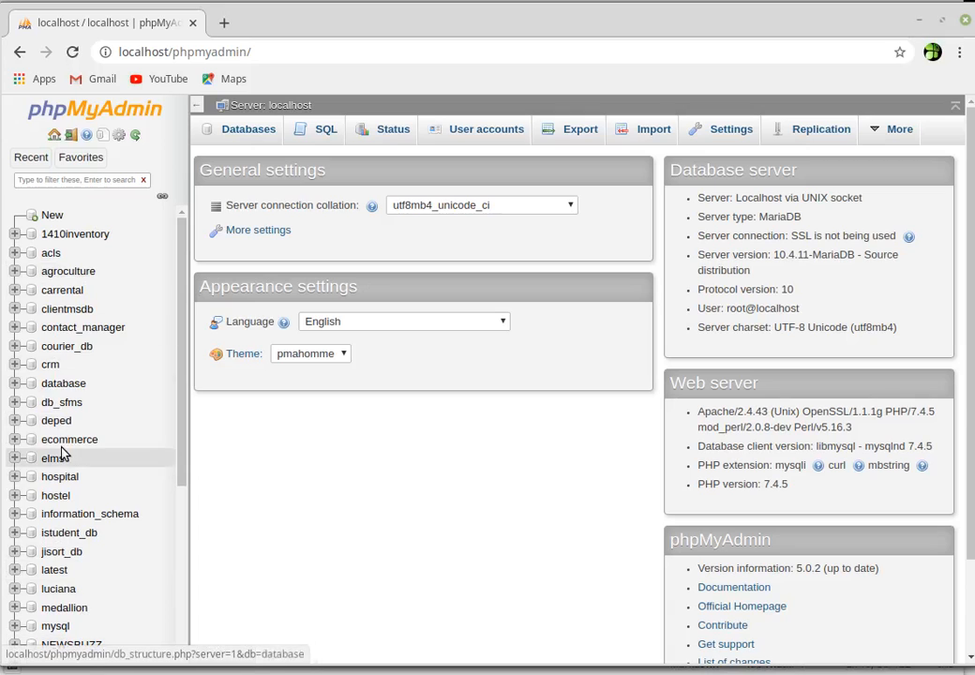
scroll(61, 452, "down", 5)
scroll(61, 455, "up", 5)
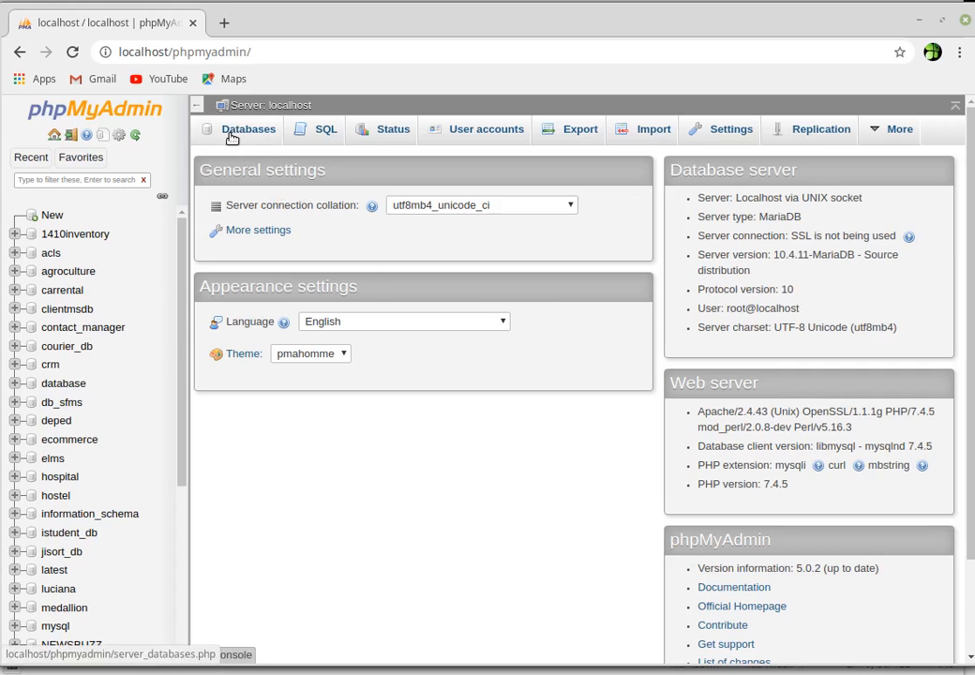
left_click(328, 129)
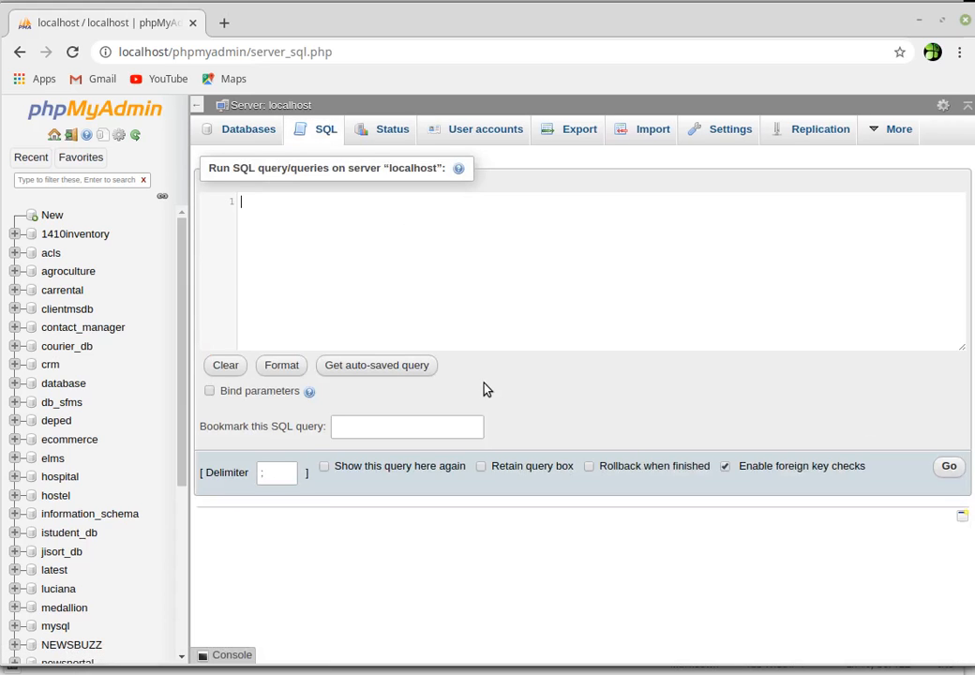
left_click(251, 134)
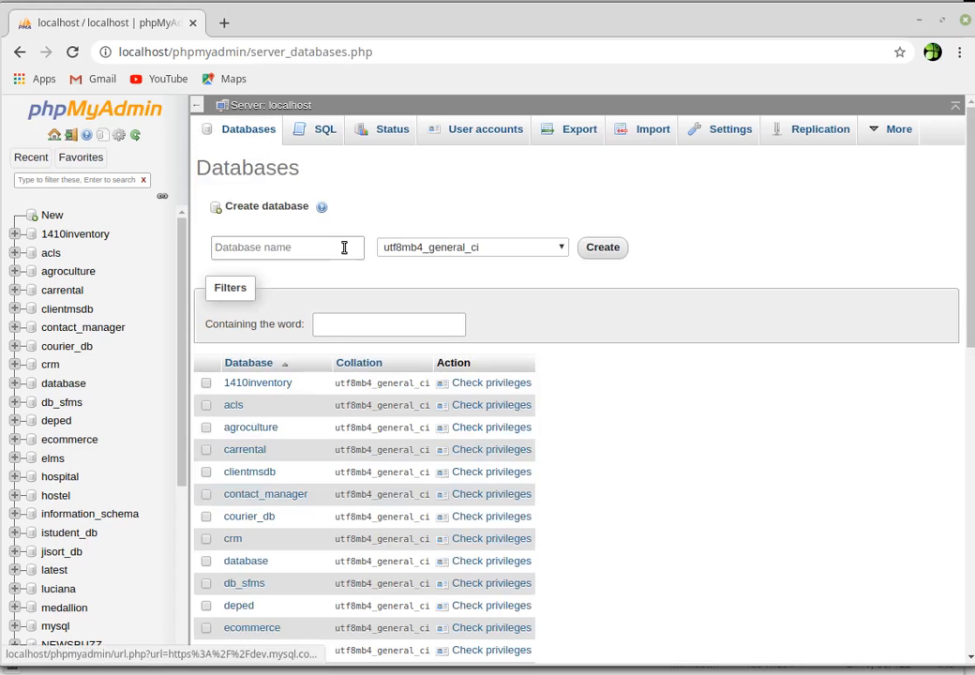
left_click(318, 244)
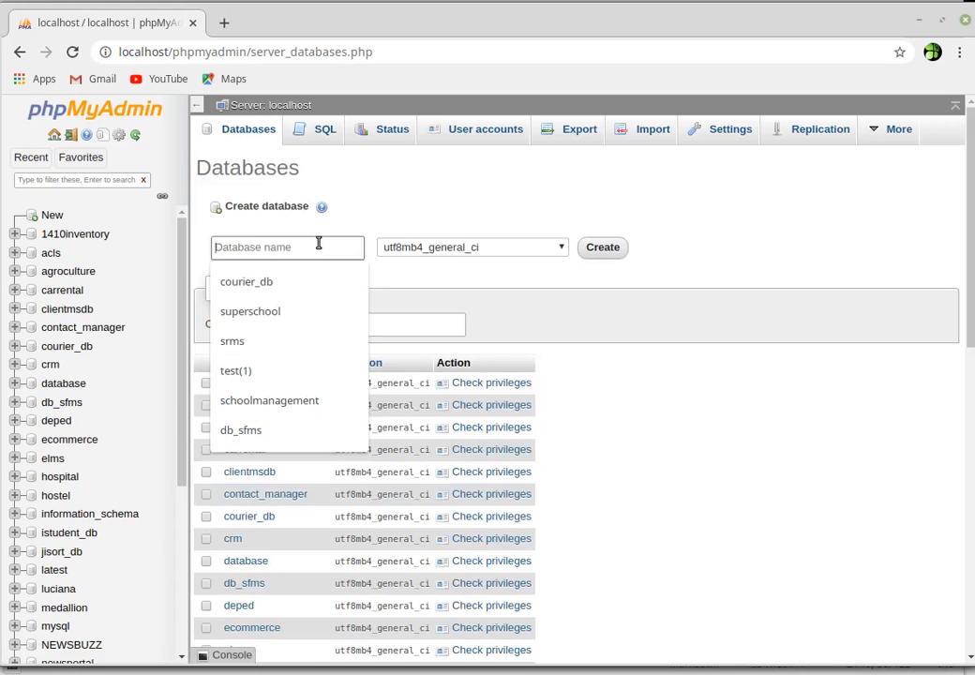
left_click(366, 211)
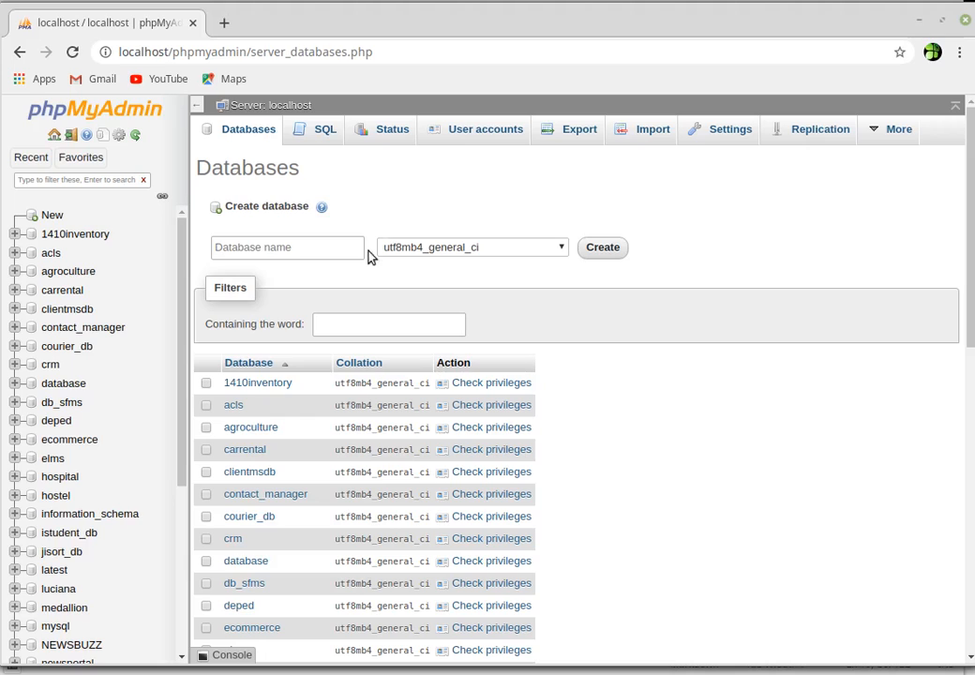
left_click(306, 255)
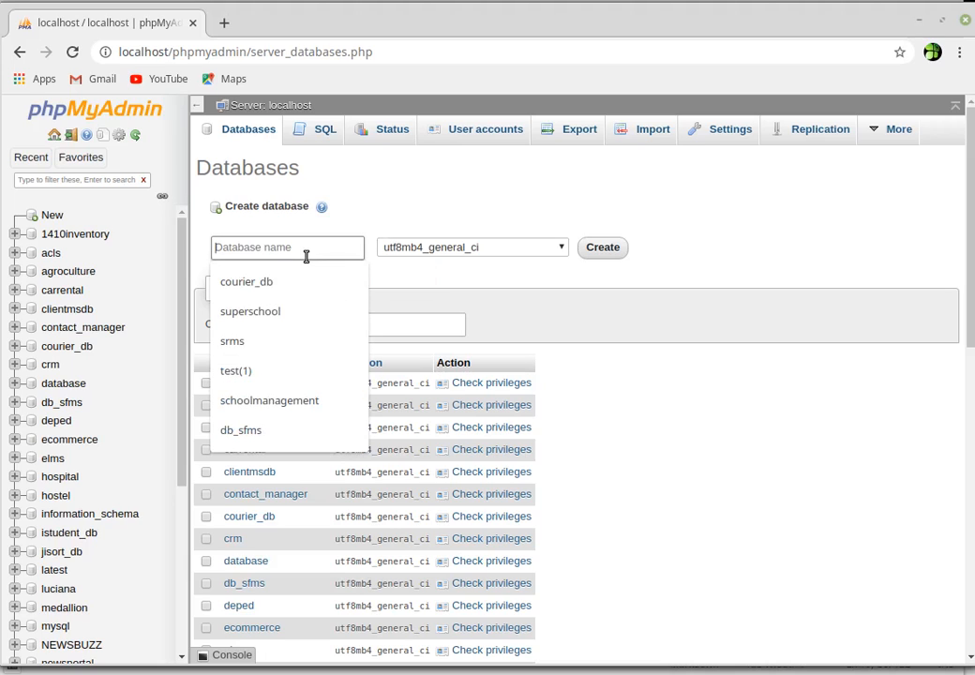
left_click(341, 210)
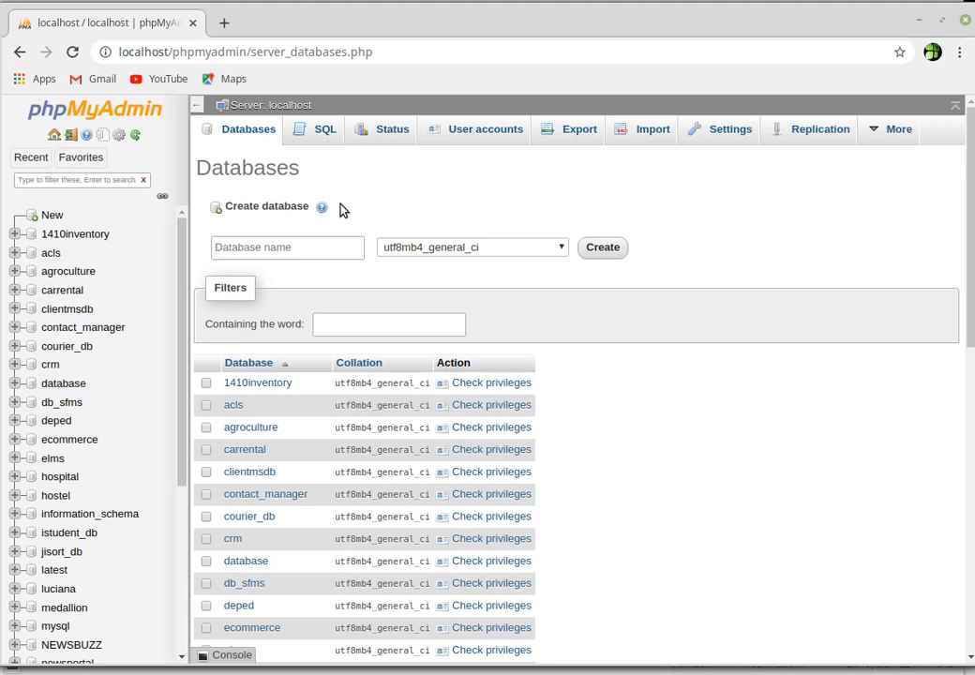
left_click(603, 250)
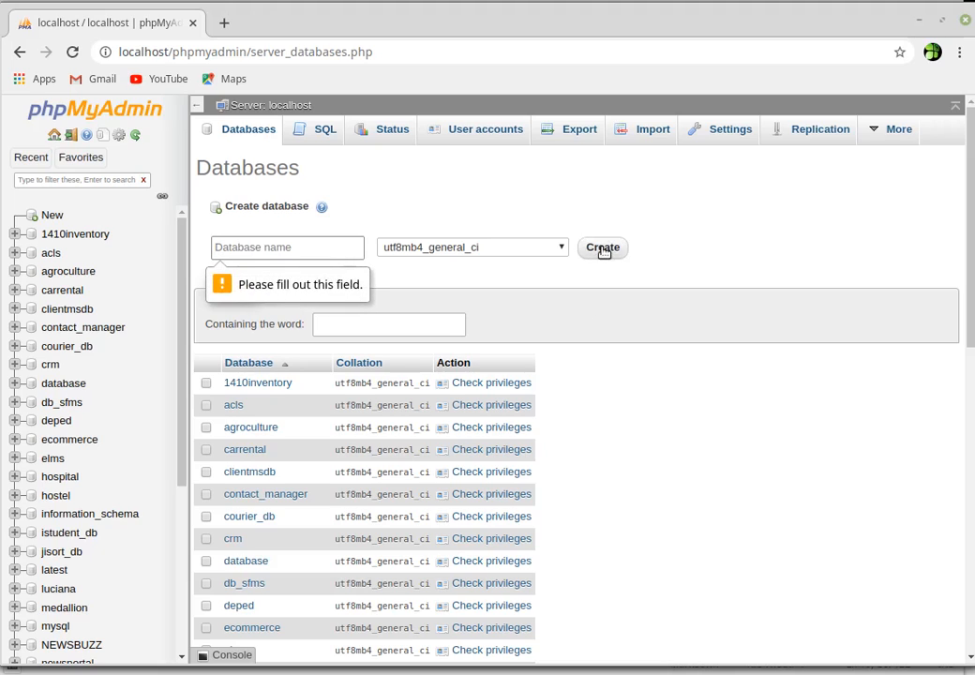
Create a new database named Tutorial1 and open it from the database list
left_click(305, 248)
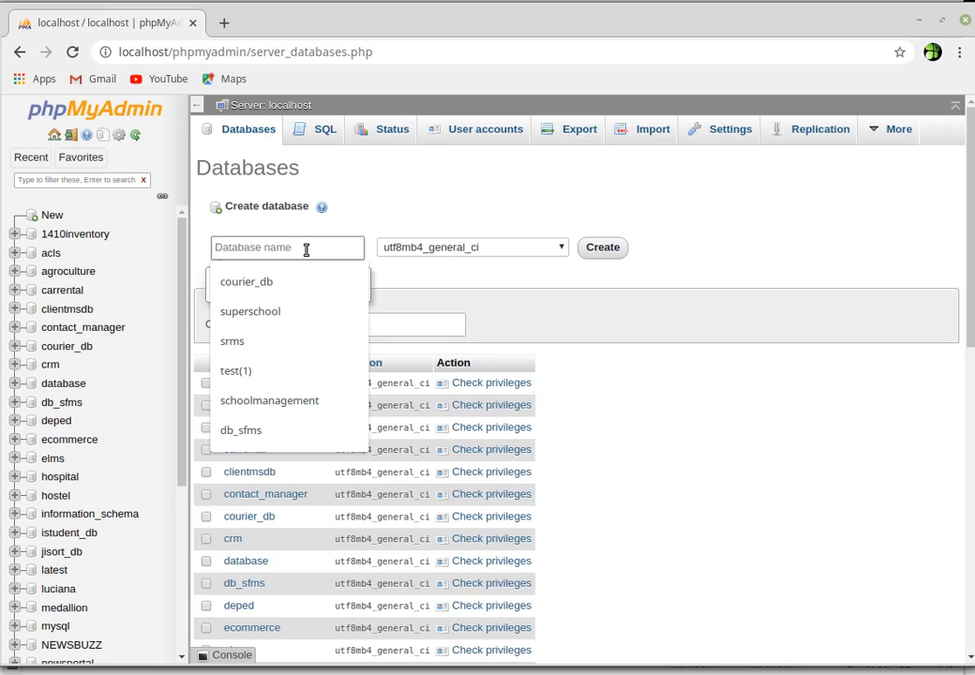
type("Tut")
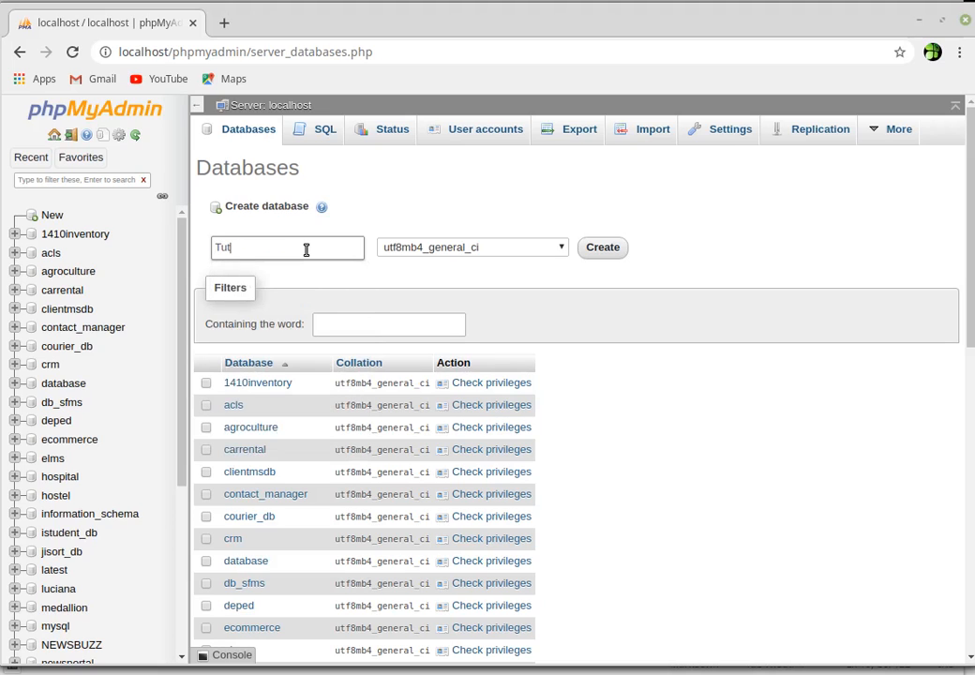
type("orial1")
left_click(606, 251)
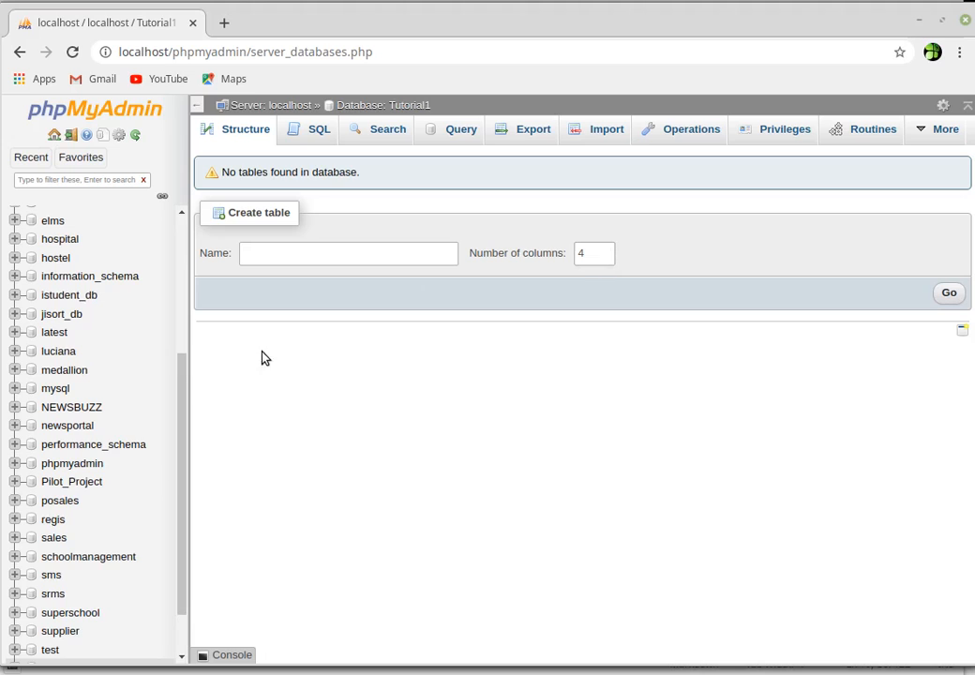
scroll(130, 528, "down", 1)
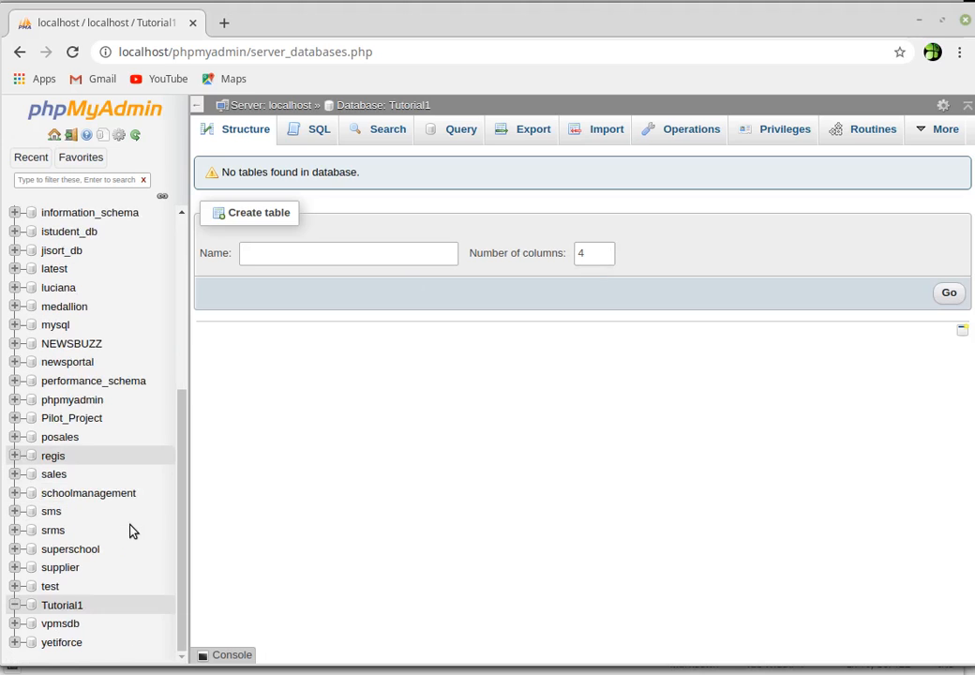
left_click(61, 607)
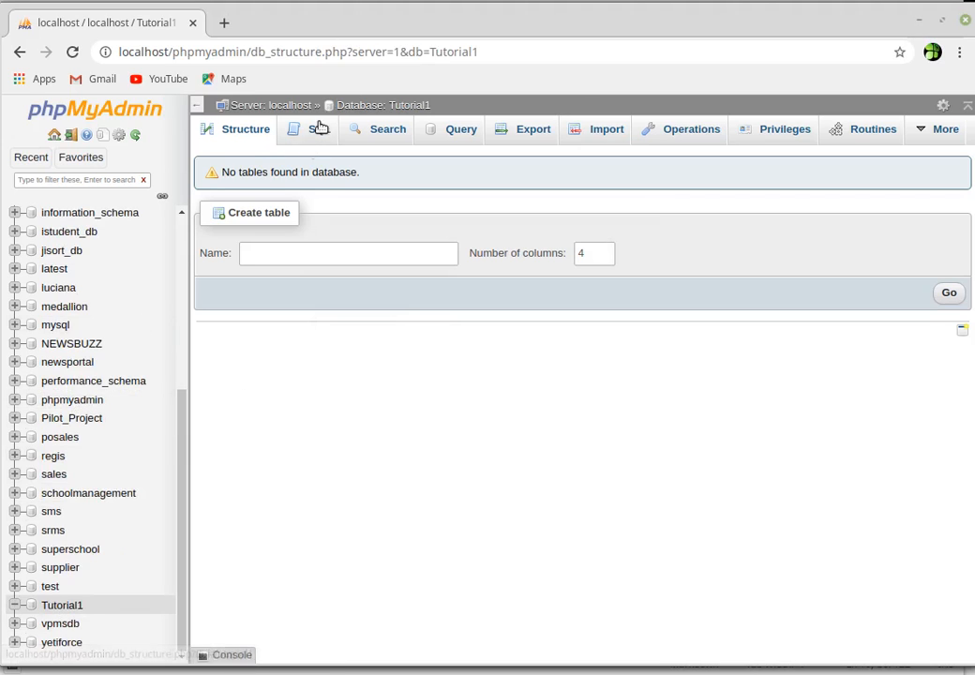
Write and run the SQL query CREATE DATABASE TUTORIAL2 from the Tutorial1 database's query editor
left_click(306, 146)
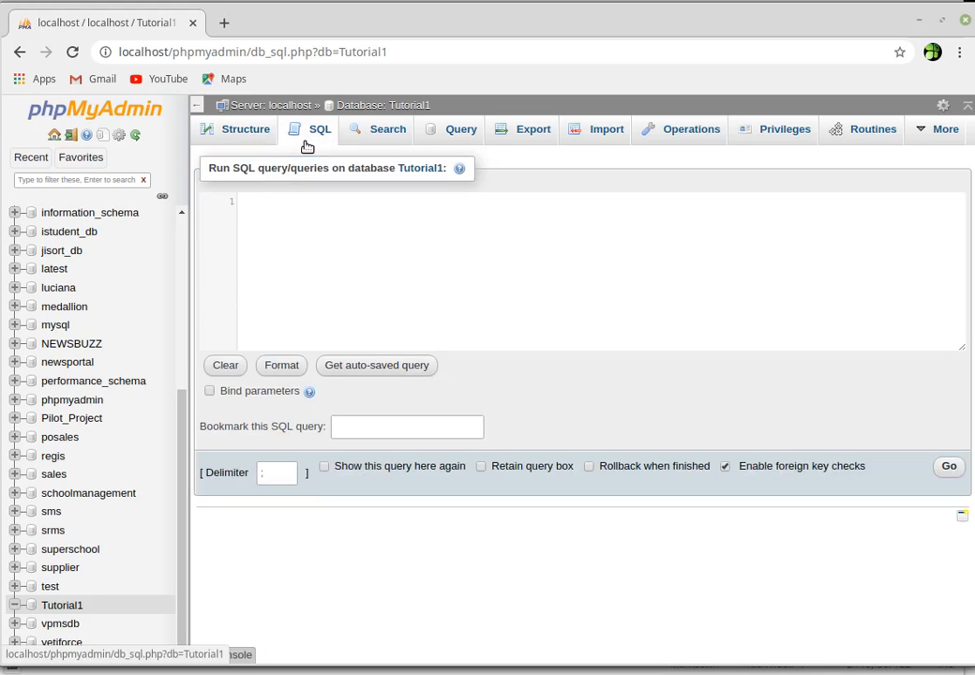
type("cre")
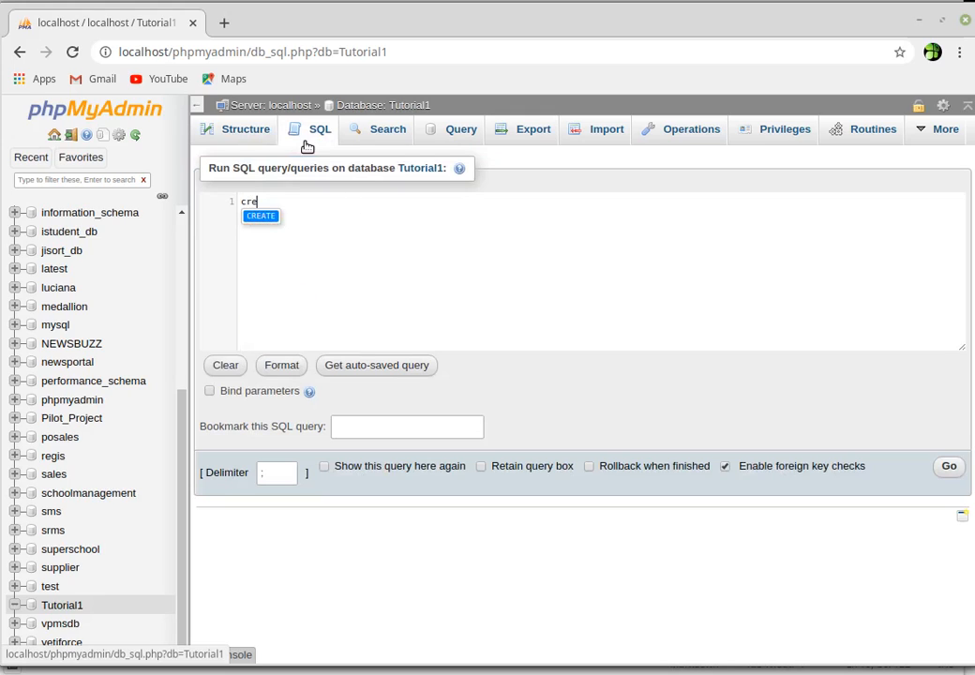
key("Return")
type("da")
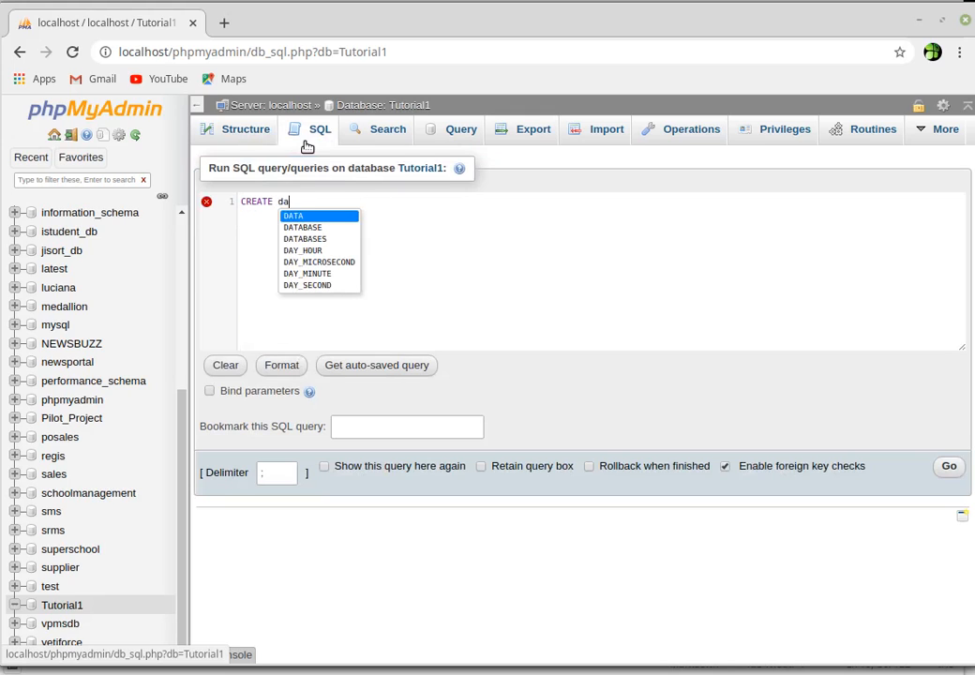
key("Return")
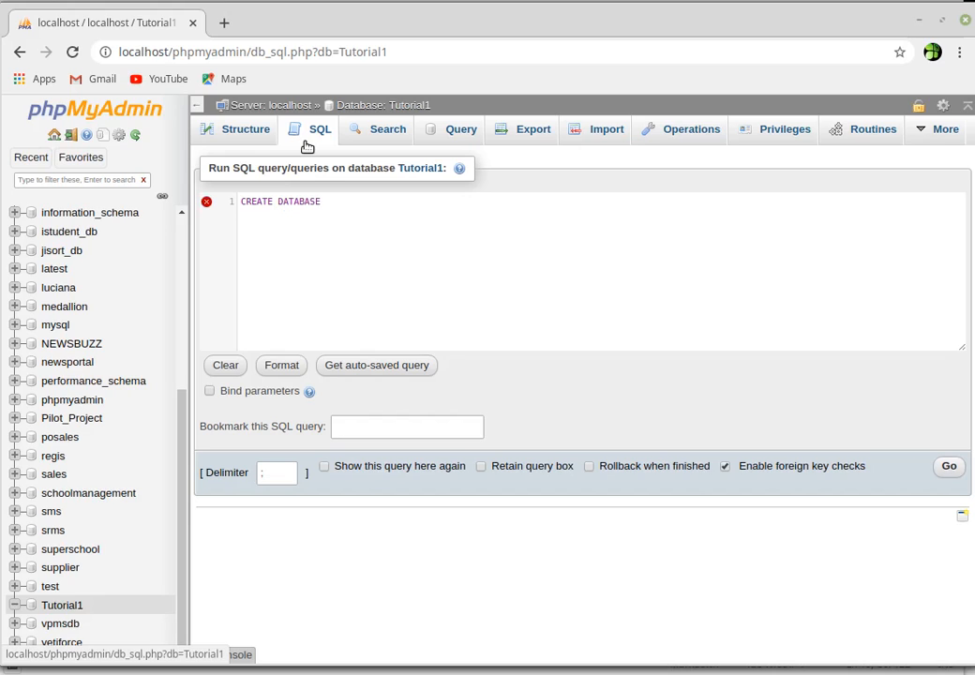
type("t")
key("BackSpace")
type("T")
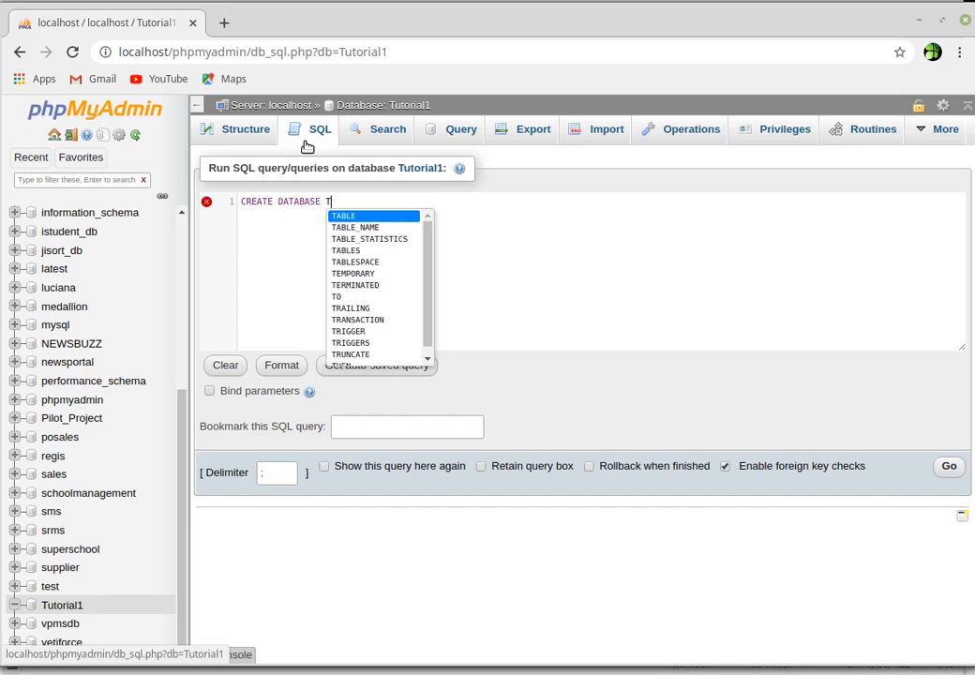
type("UTORI")
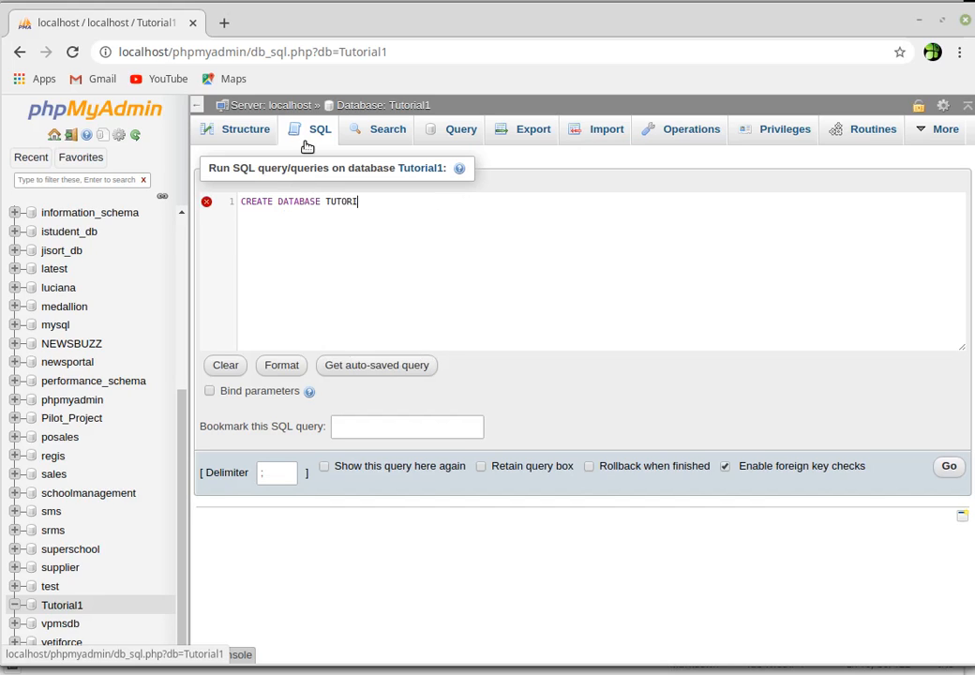
type("AL2")
key("Return")
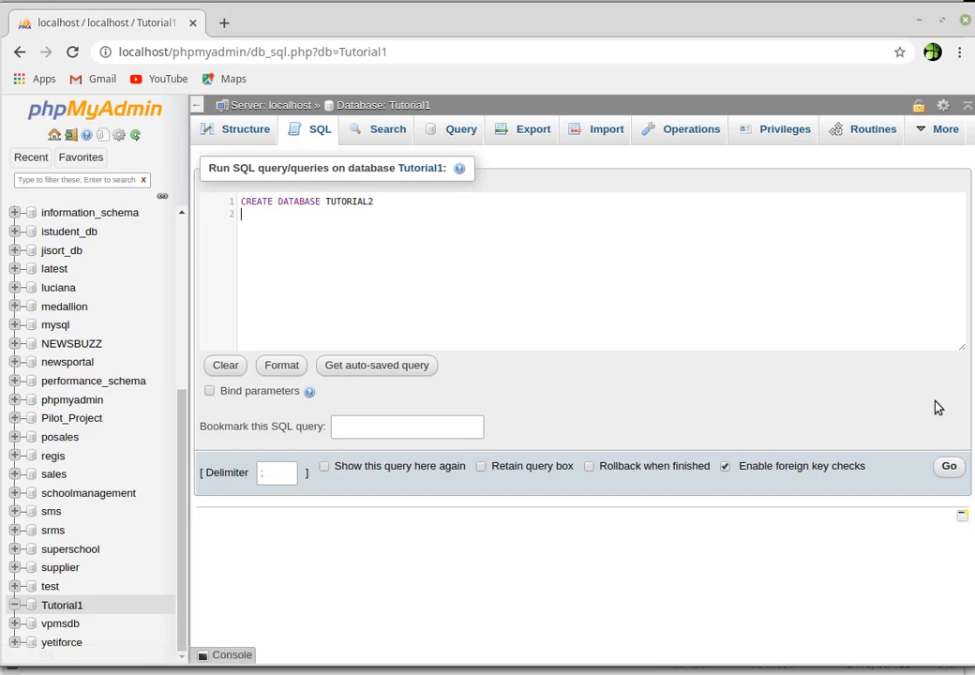
left_click(947, 466)
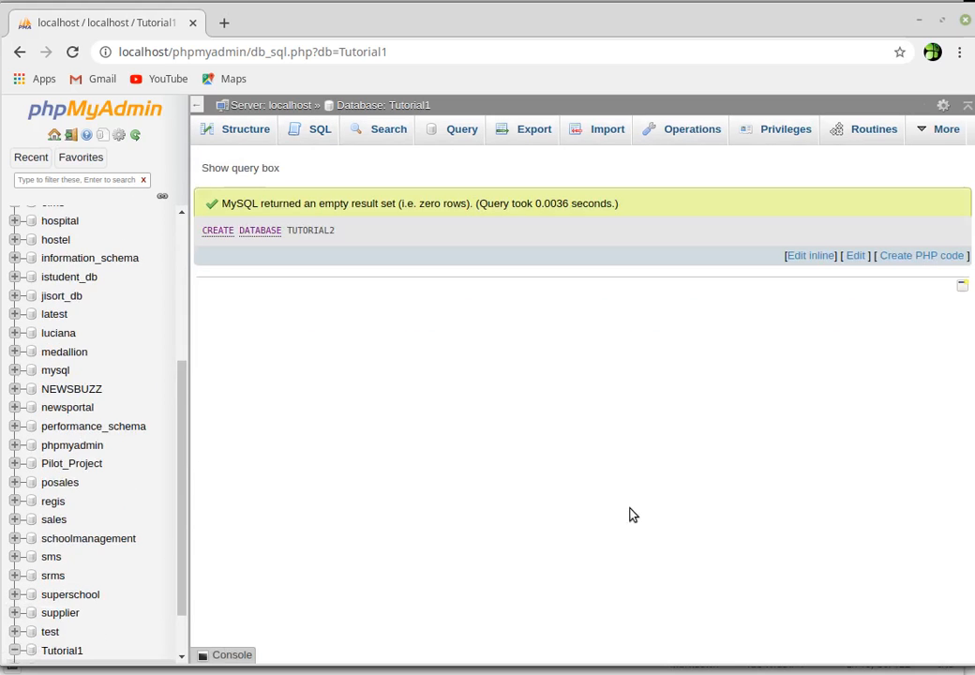
scroll(16, 519, "down", 2)
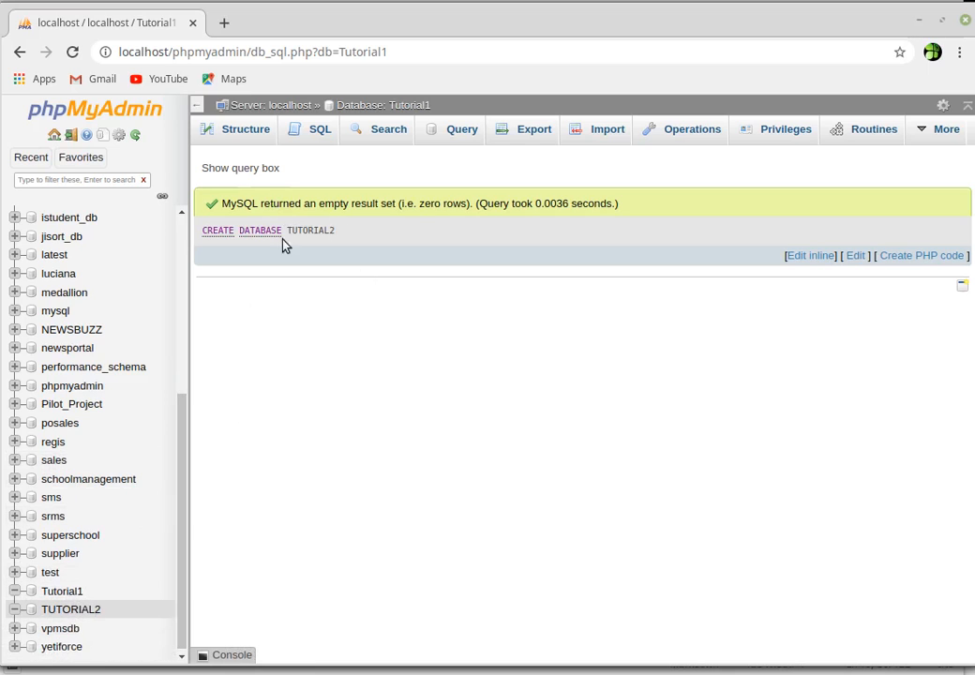
Open the structure page of the Tutorial1 database and activate the name field of the table creation form
left_click(220, 135)
left_click(320, 129)
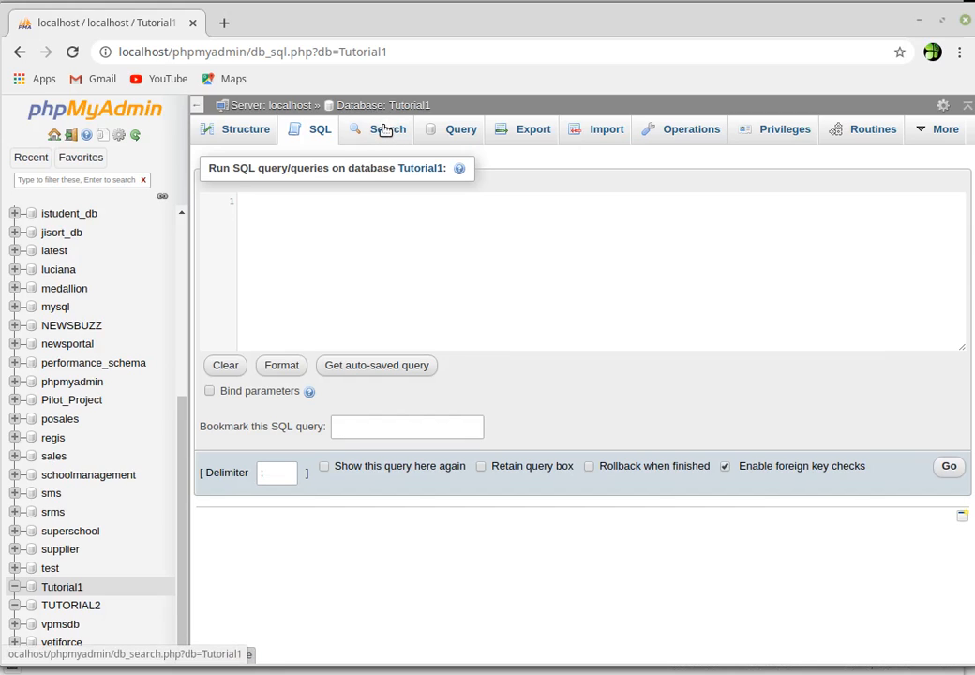
left_click(246, 134)
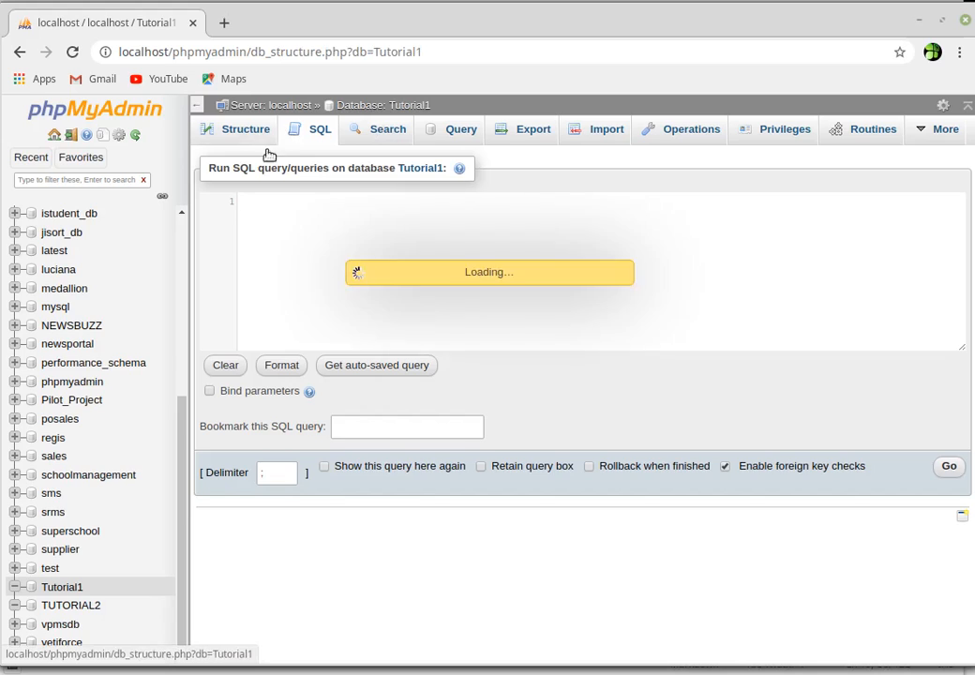
left_click(285, 247)
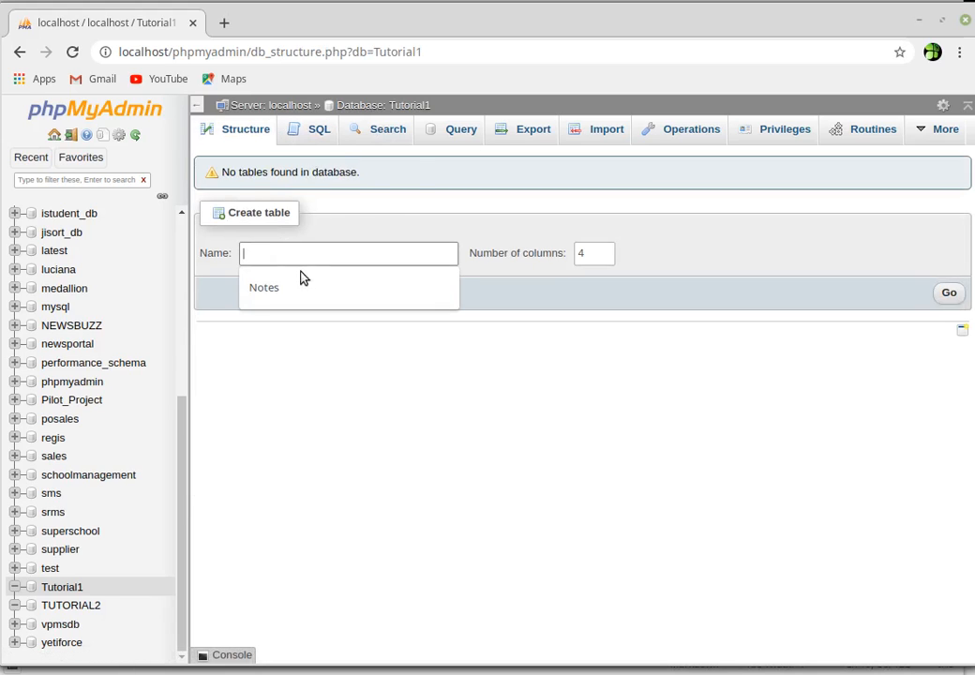
left_click(385, 195)
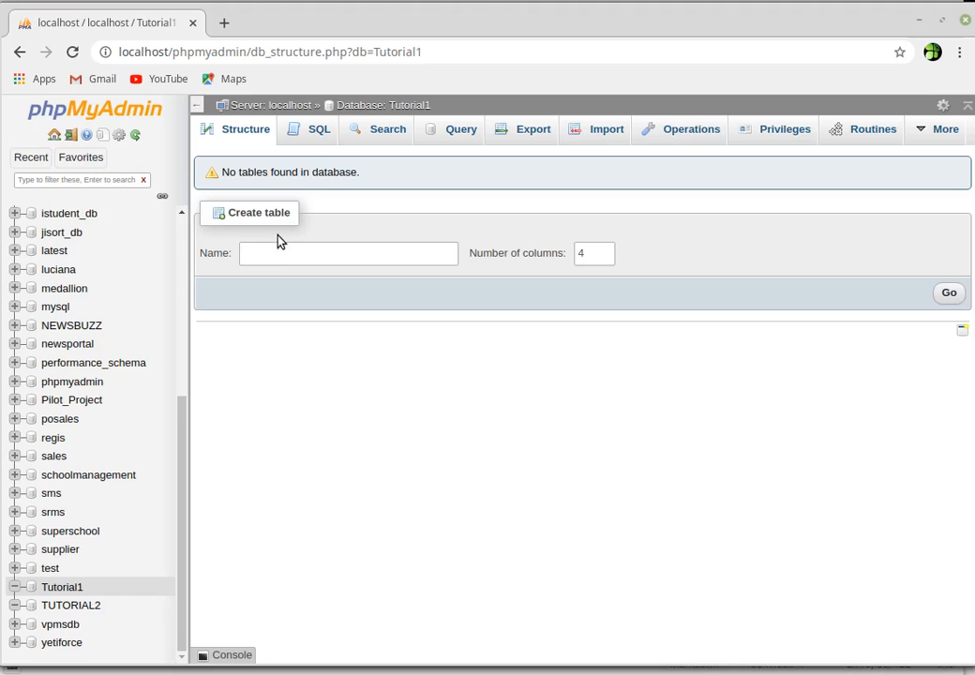
left_click(337, 254)
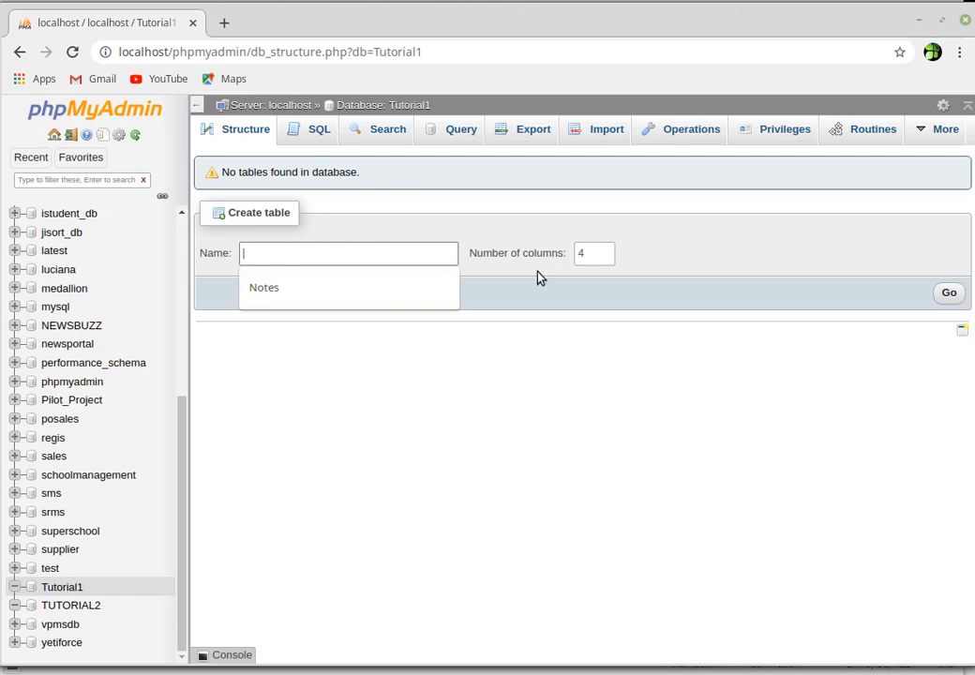
left_click(477, 209)
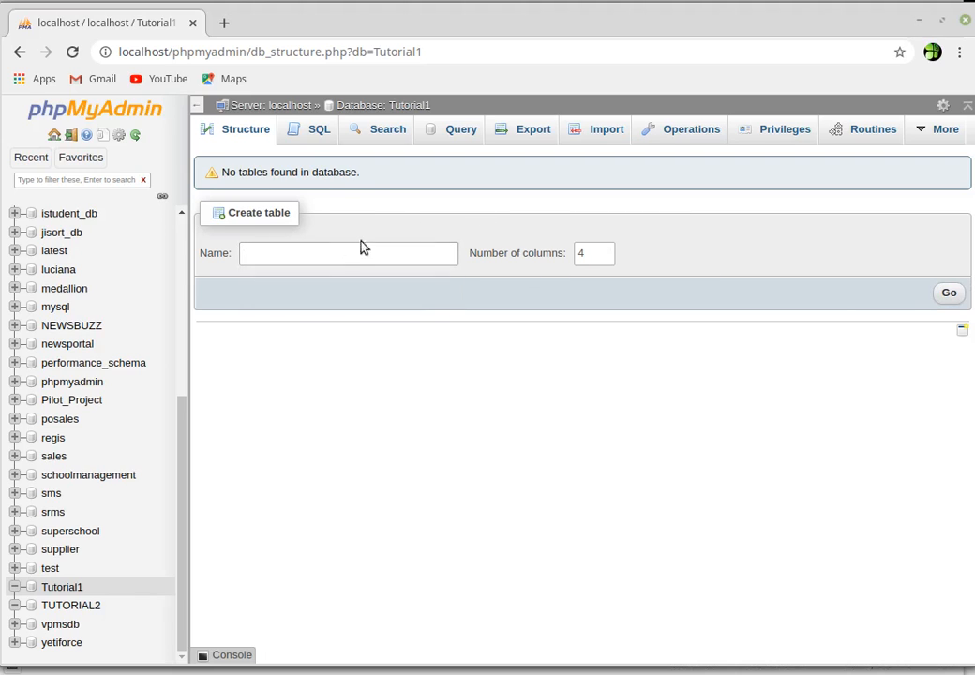
left_click(305, 255)
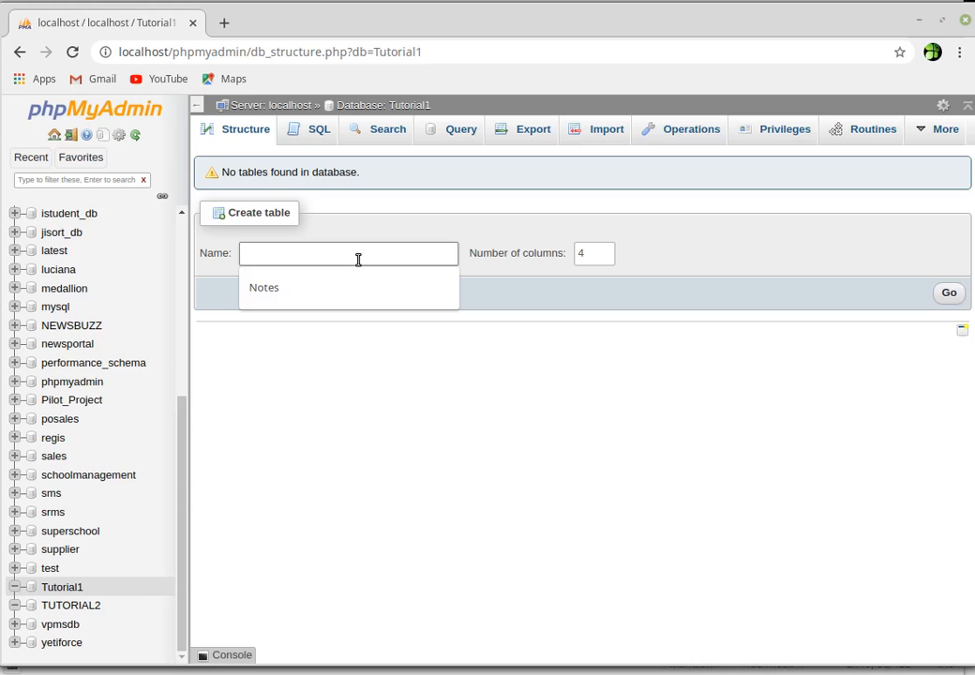
type("uSERS")
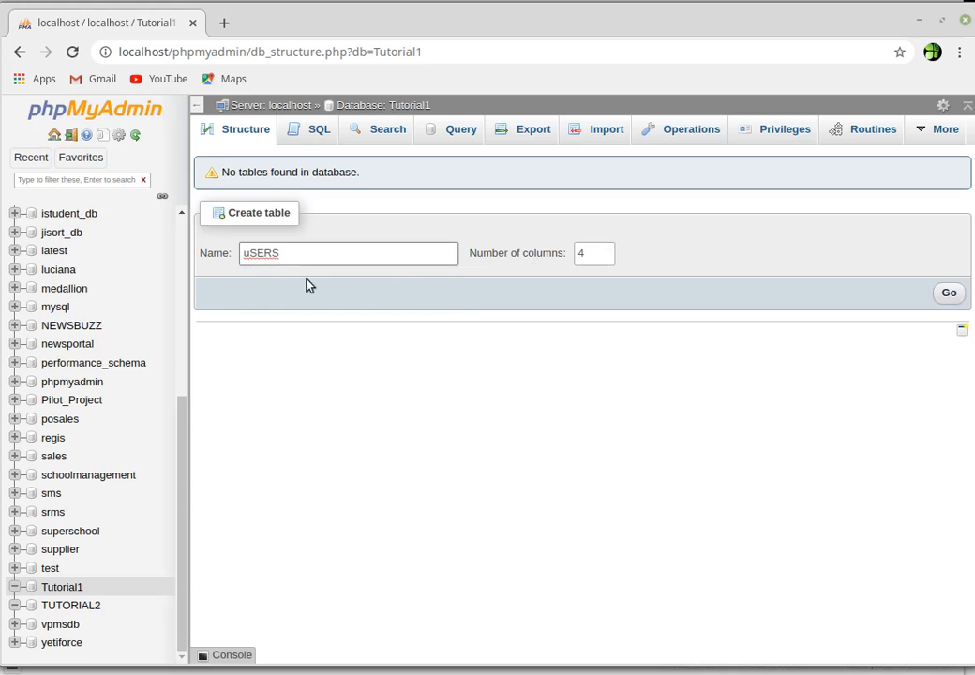
key("BackSpace")
key("BackSpace")
key("BackSpace")
key("BackSpace")
key("BackSpace")
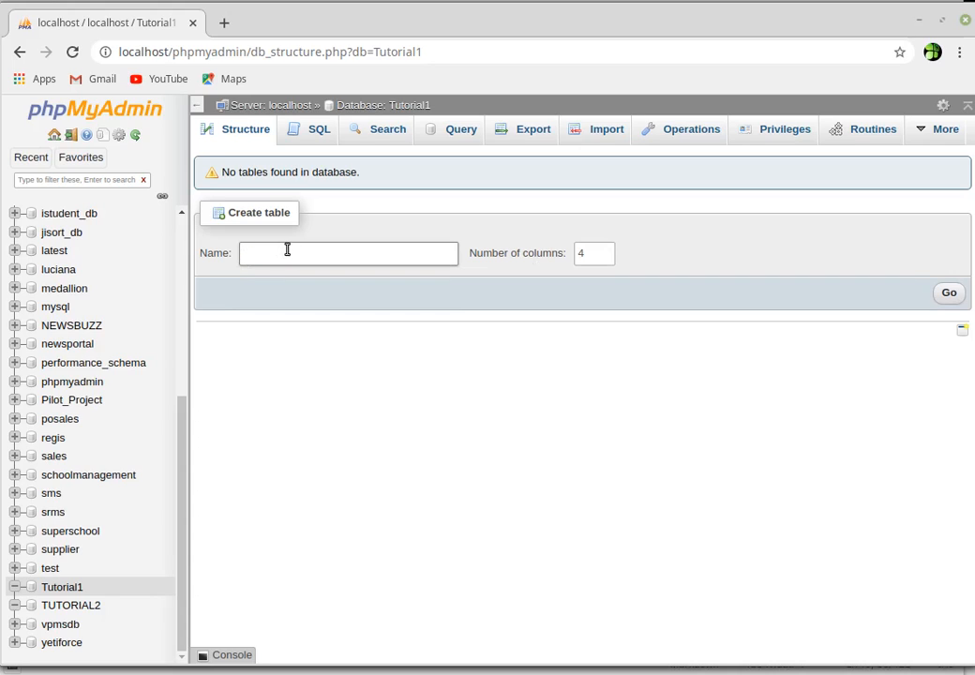
Start a new table named users with 3 columns in the Tutorial1 database
type("users")
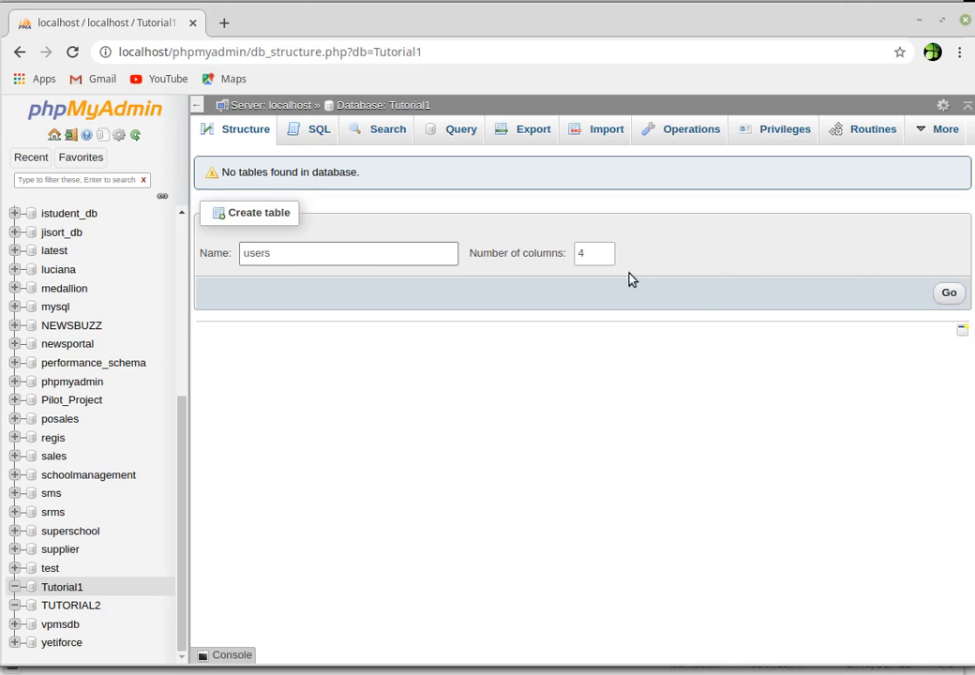
left_click(595, 259)
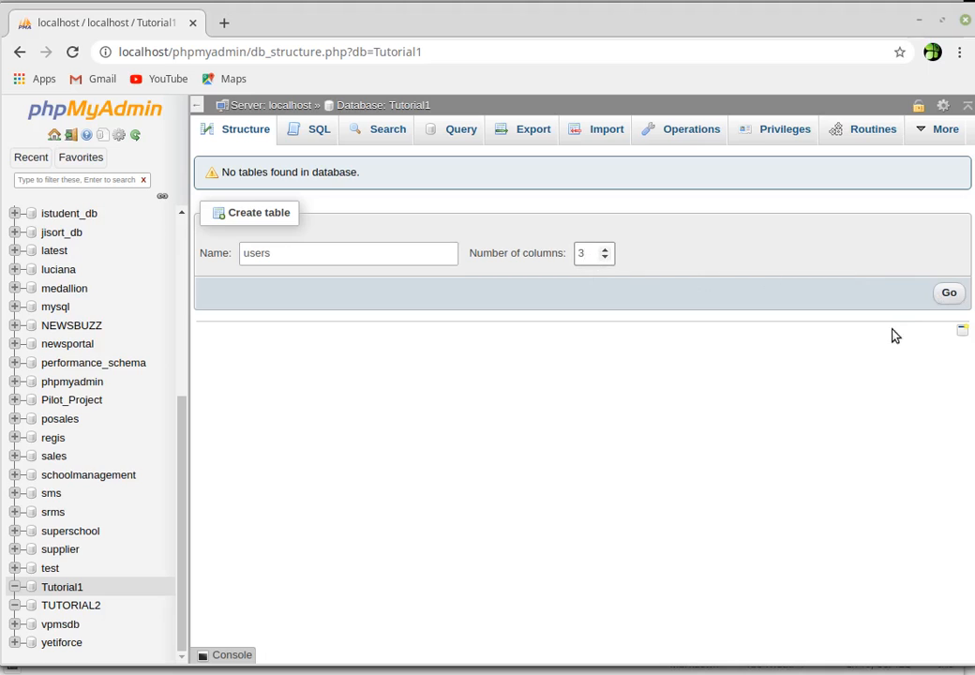
left_click(949, 291)
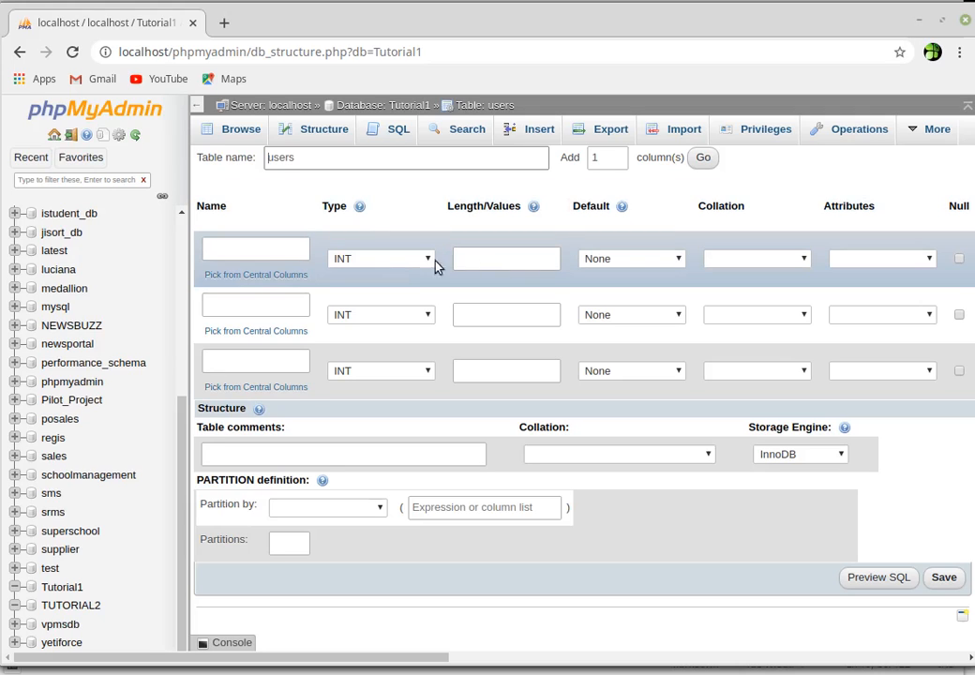
Name the three columns of the new table userId, username and useremail
left_click(269, 250)
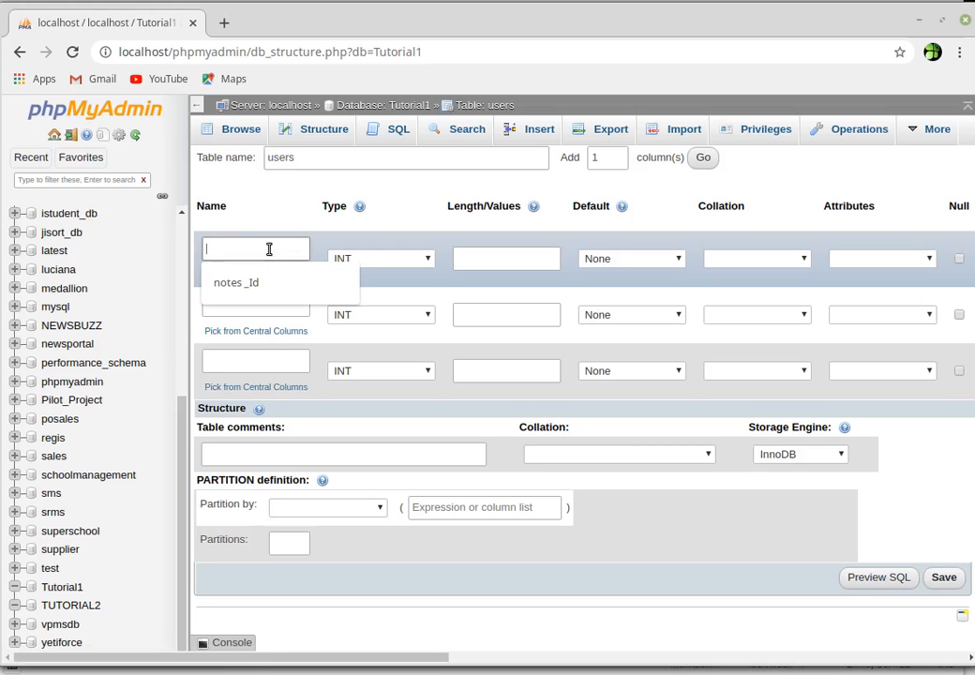
type("user")
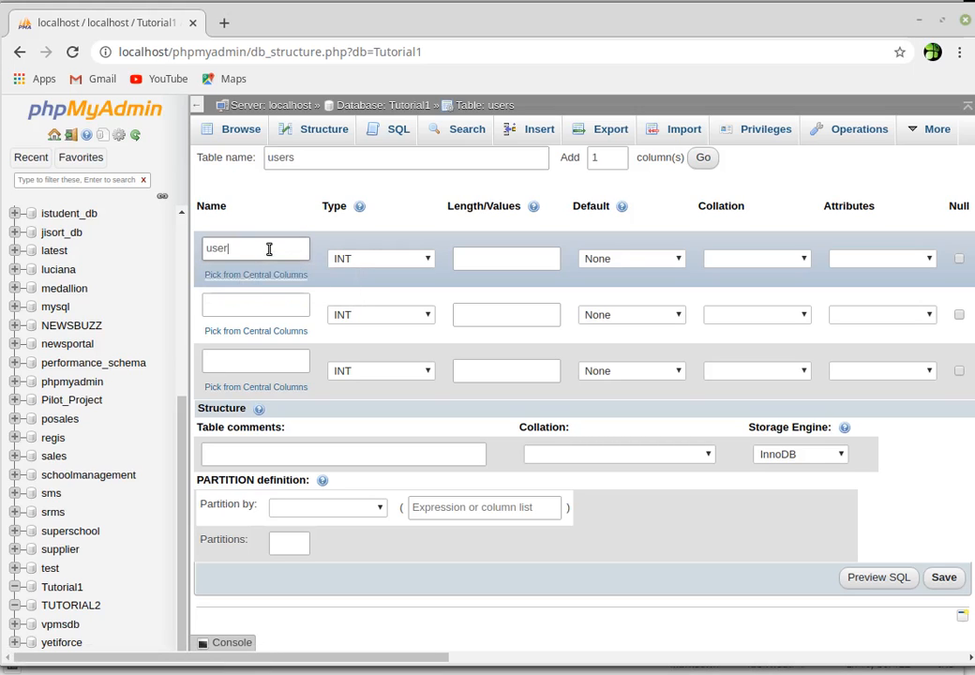
type("Id")
left_click(281, 313)
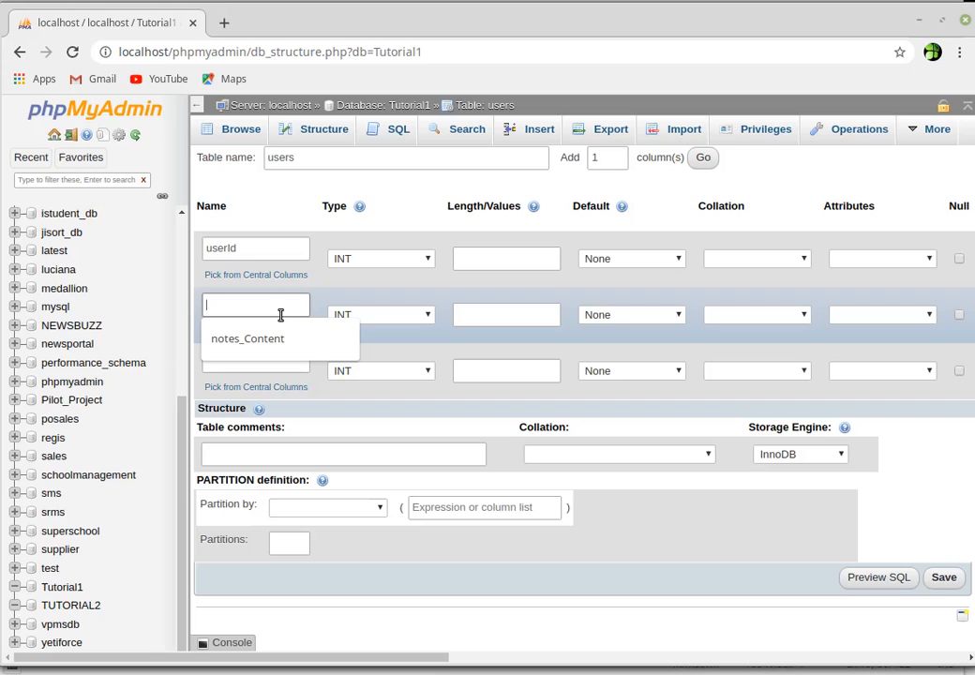
type("userna")
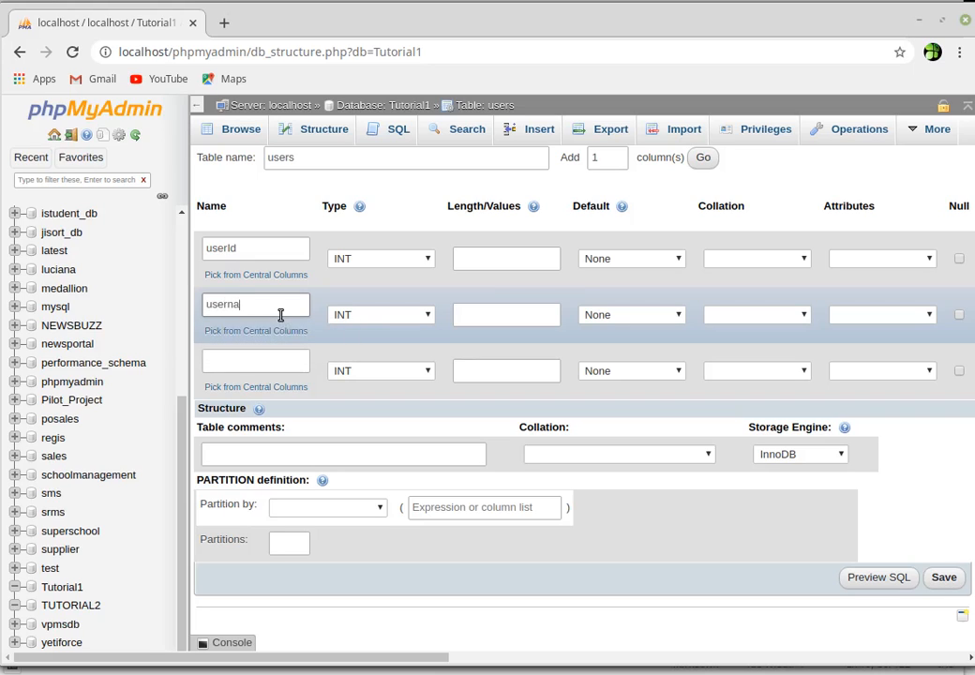
type("me")
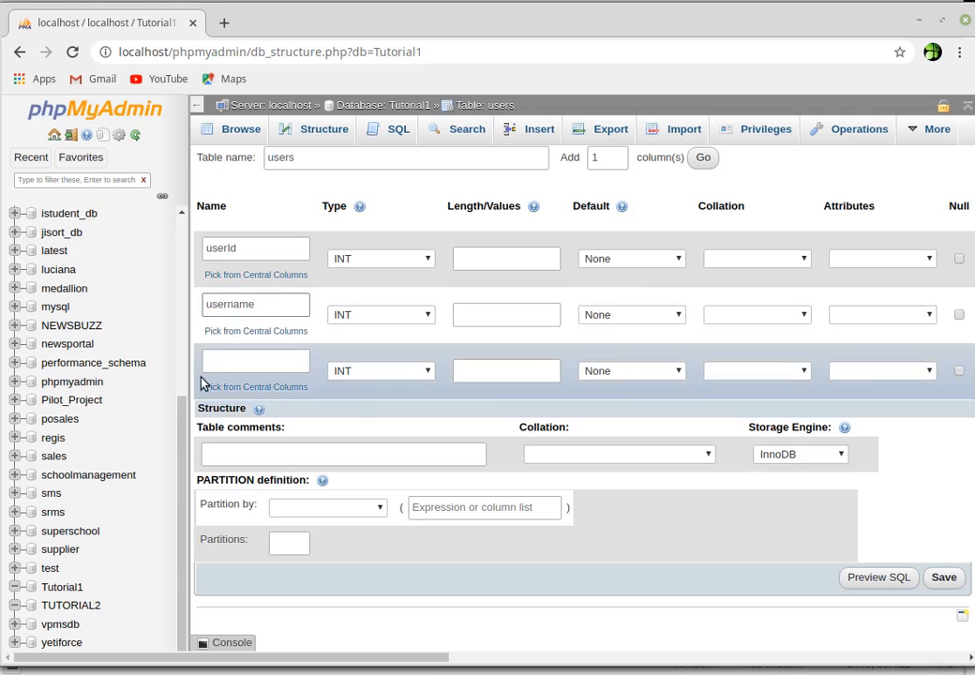
left_click(220, 368)
type("useremail")
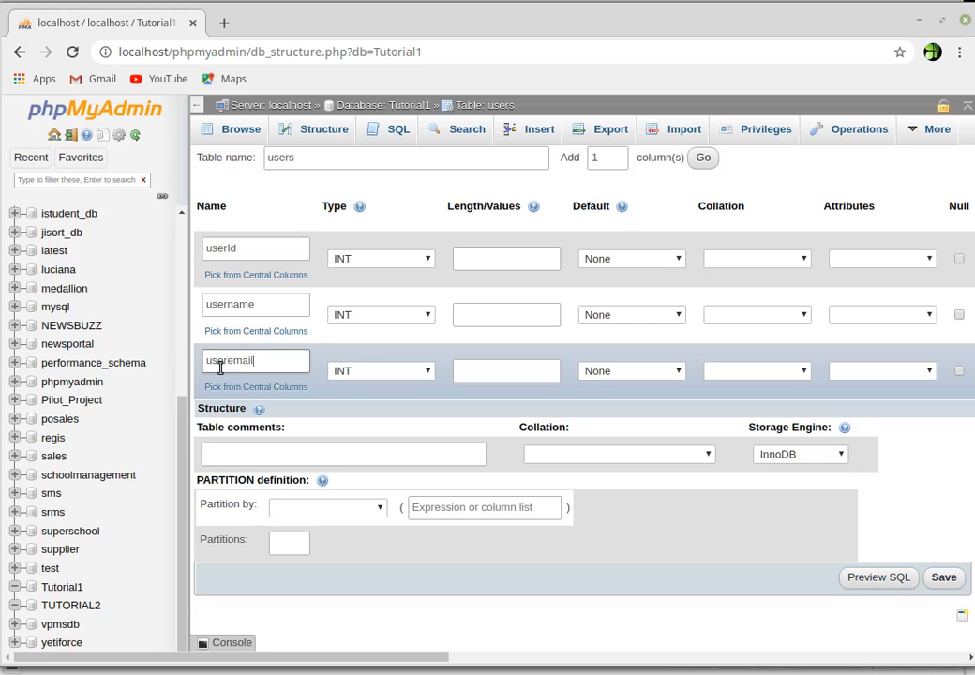
Configure the userId column as INT with length 11, auto-increment with a primary index, and Null allowed
left_click(406, 269)
left_click(407, 271)
left_click(512, 258)
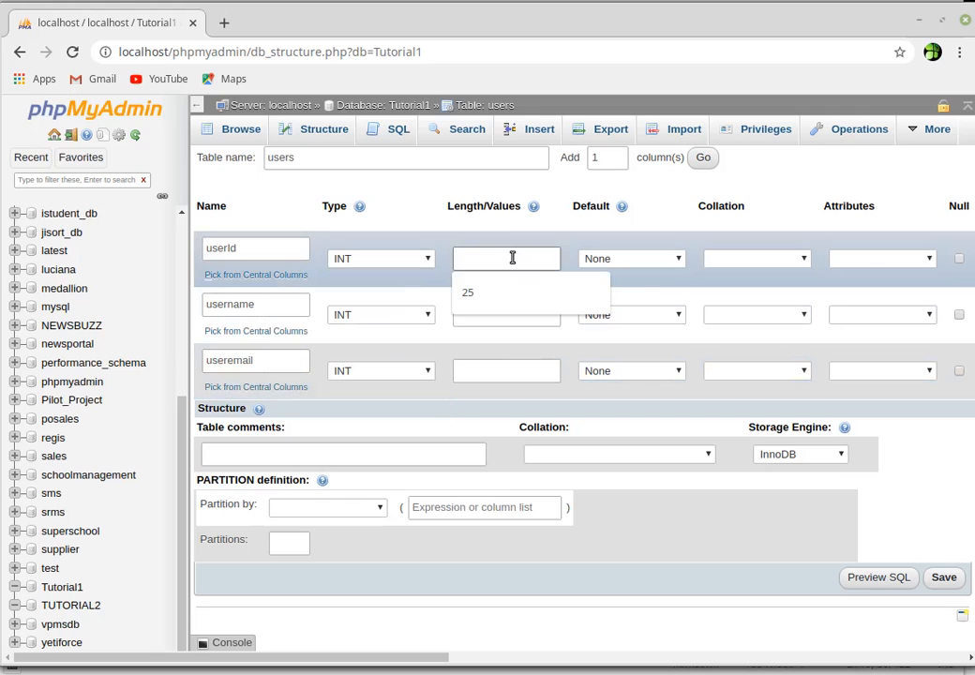
type("11")
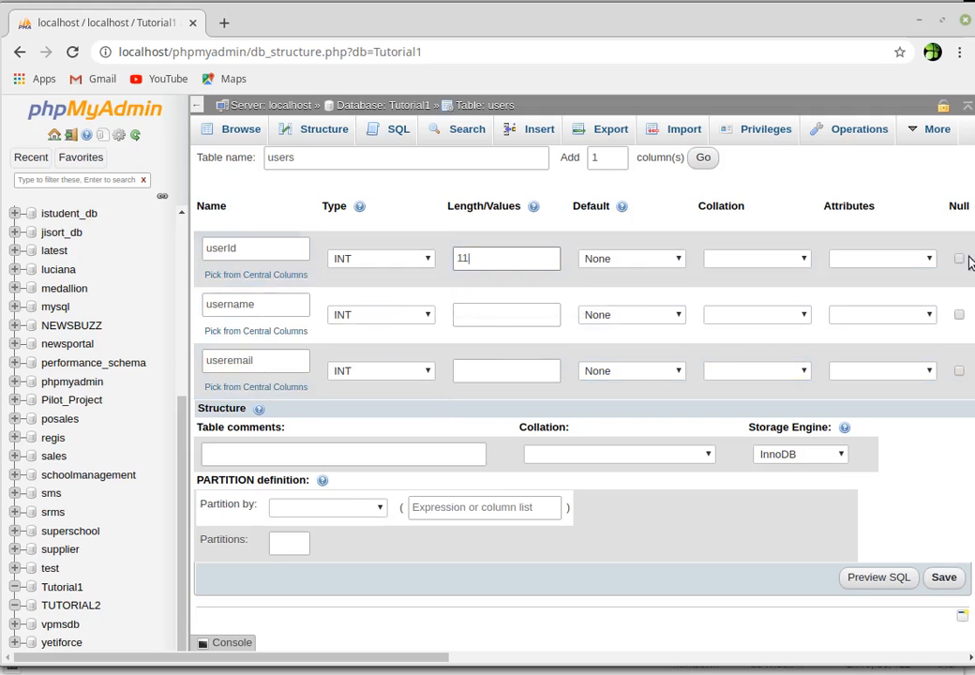
left_click_drag(430, 662, 582, 662)
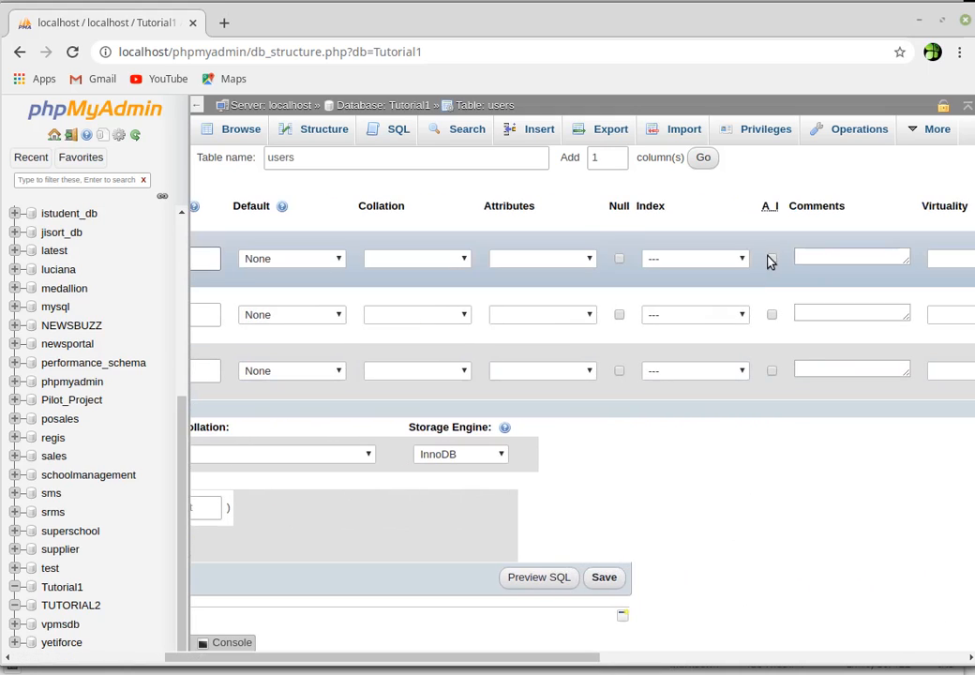
left_click(772, 258)
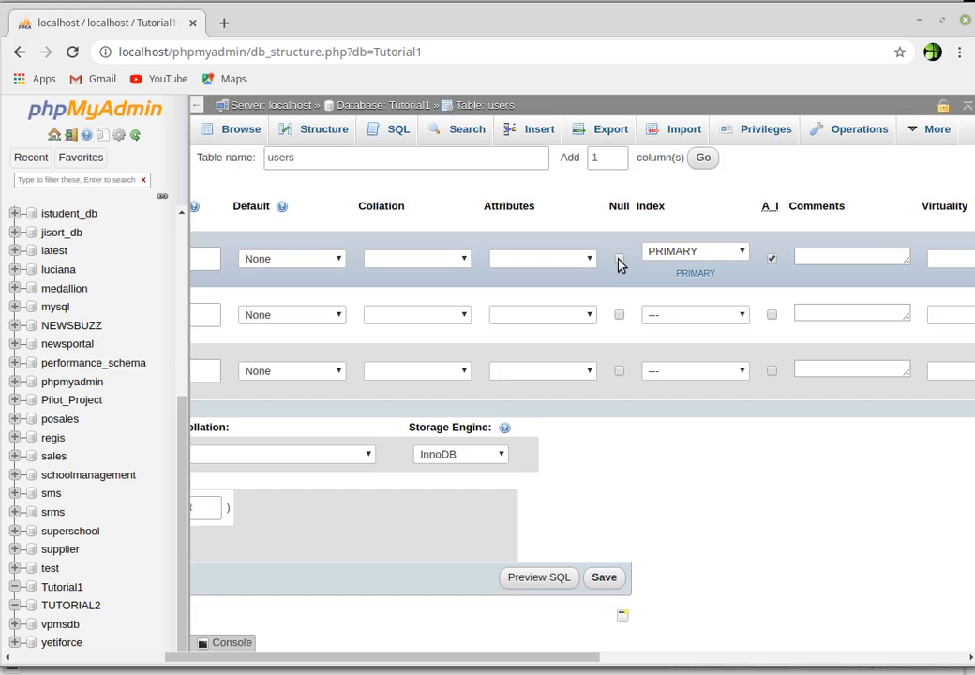
left_click(619, 260)
Set the username column's type to VARCHAR with a length of 90
left_click_drag(576, 658, 435, 606)
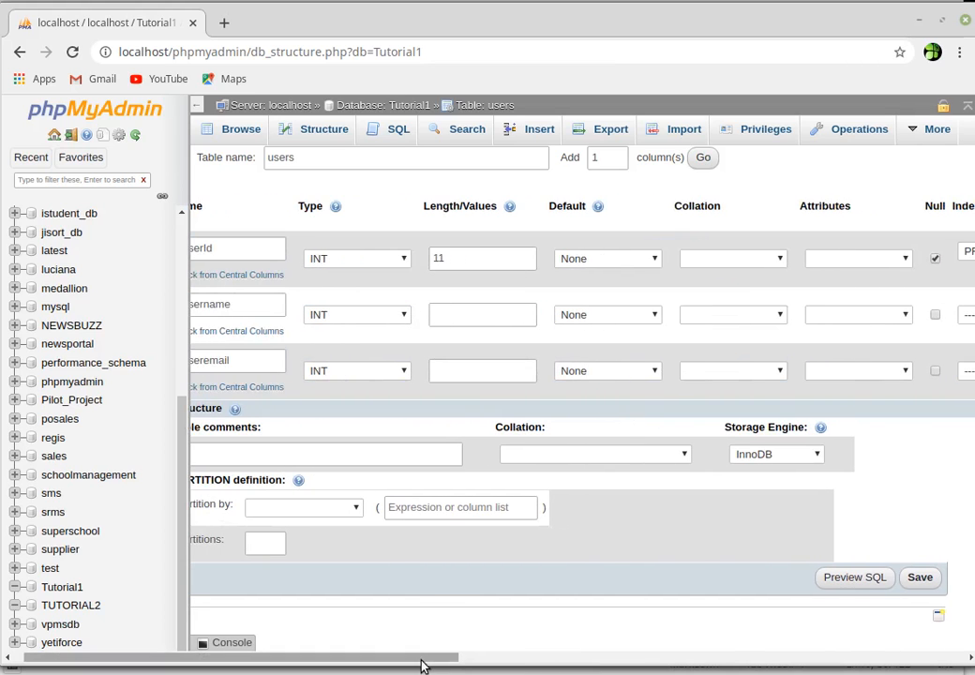
left_click_drag(422, 666, 387, 664)
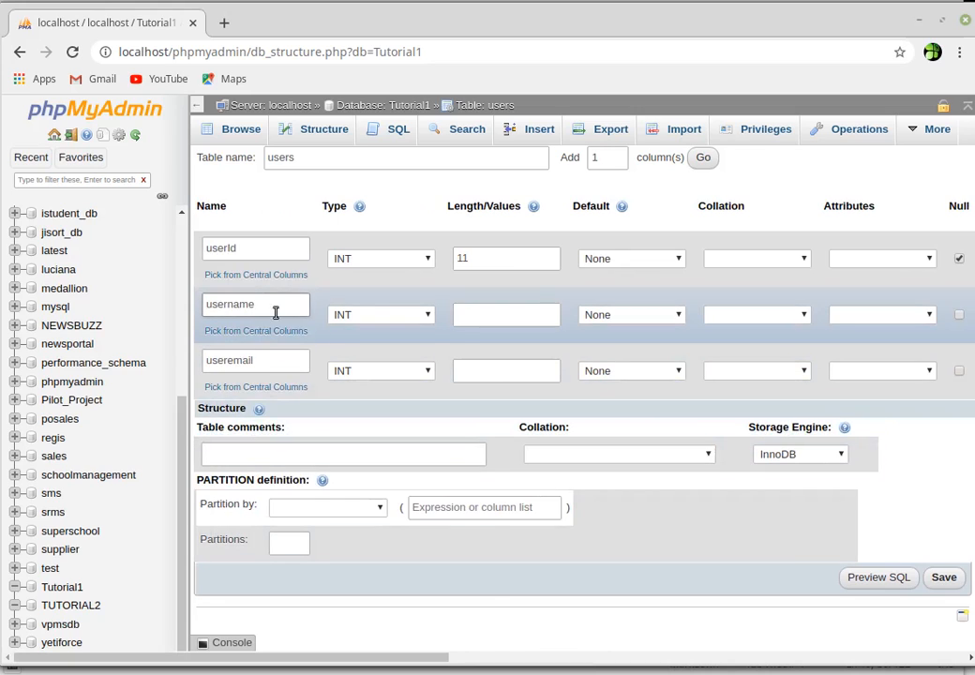
left_click(405, 317)
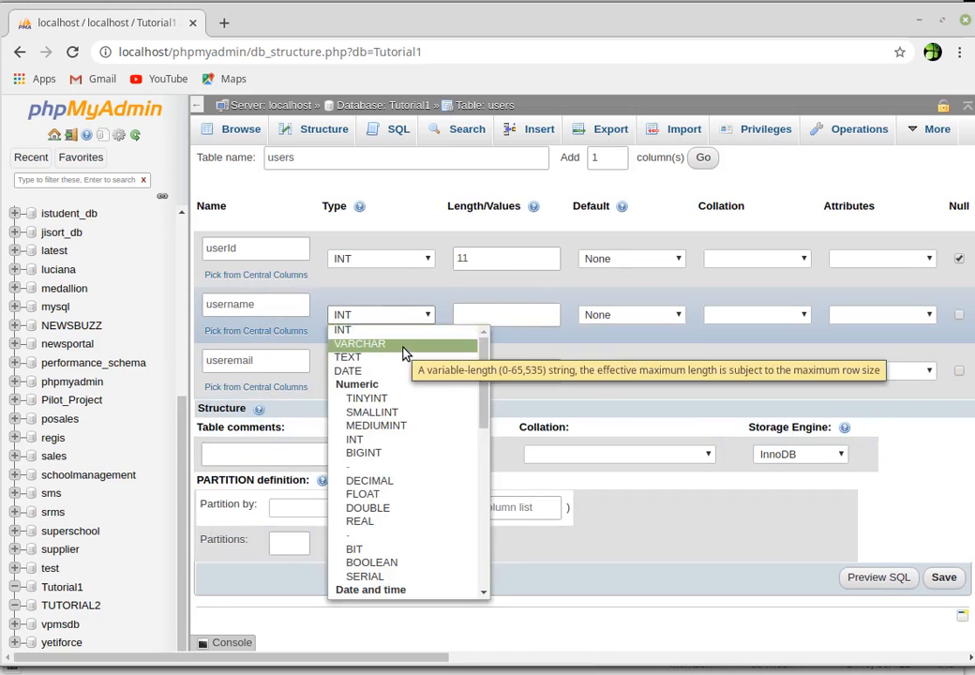
left_click(405, 353)
left_click(486, 320)
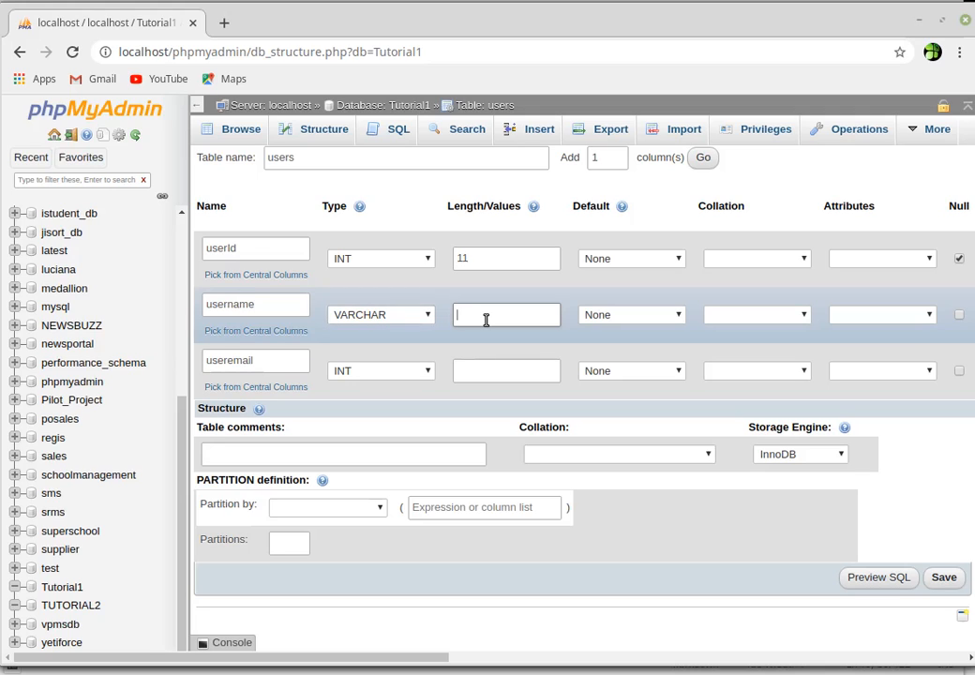
type("90")
Set the useremail column to VARCHAR with a length of 80 and save the users table
left_click(365, 373)
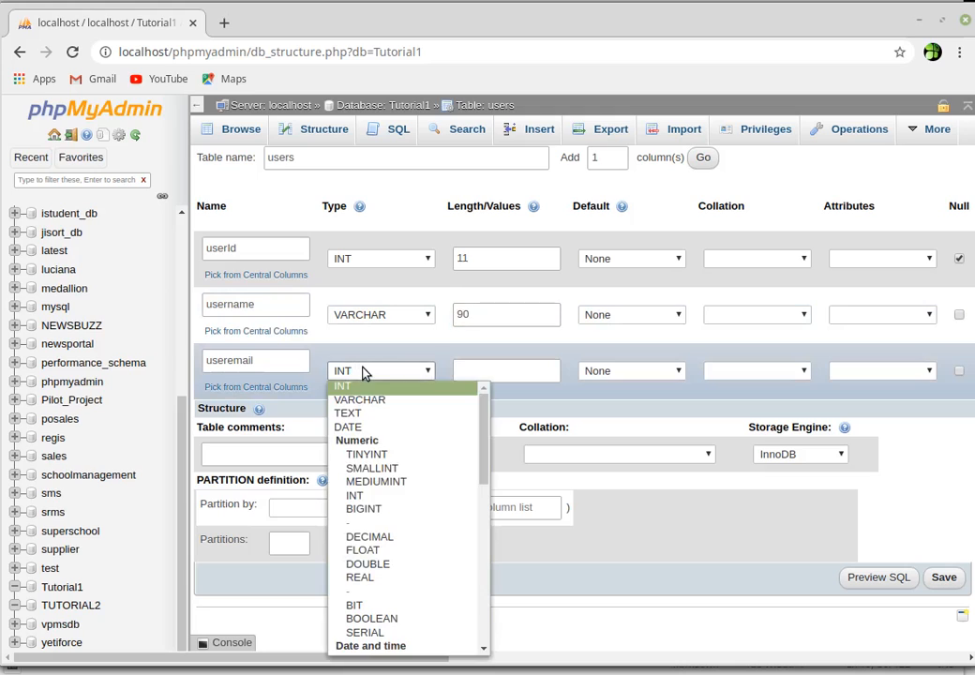
left_click(371, 403)
left_click(500, 371)
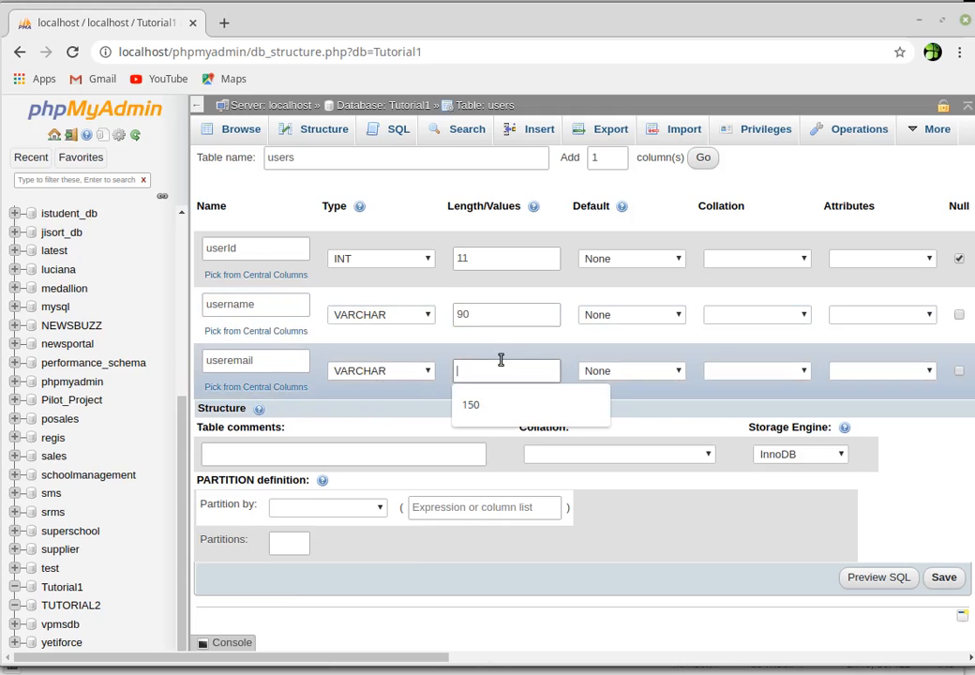
type("80")
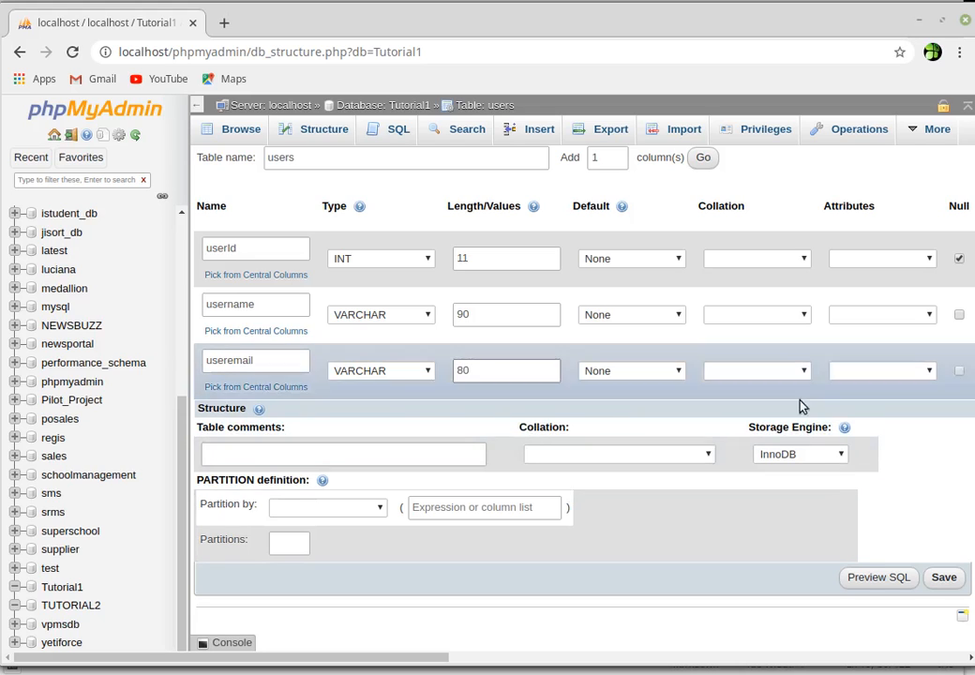
left_click(947, 580)
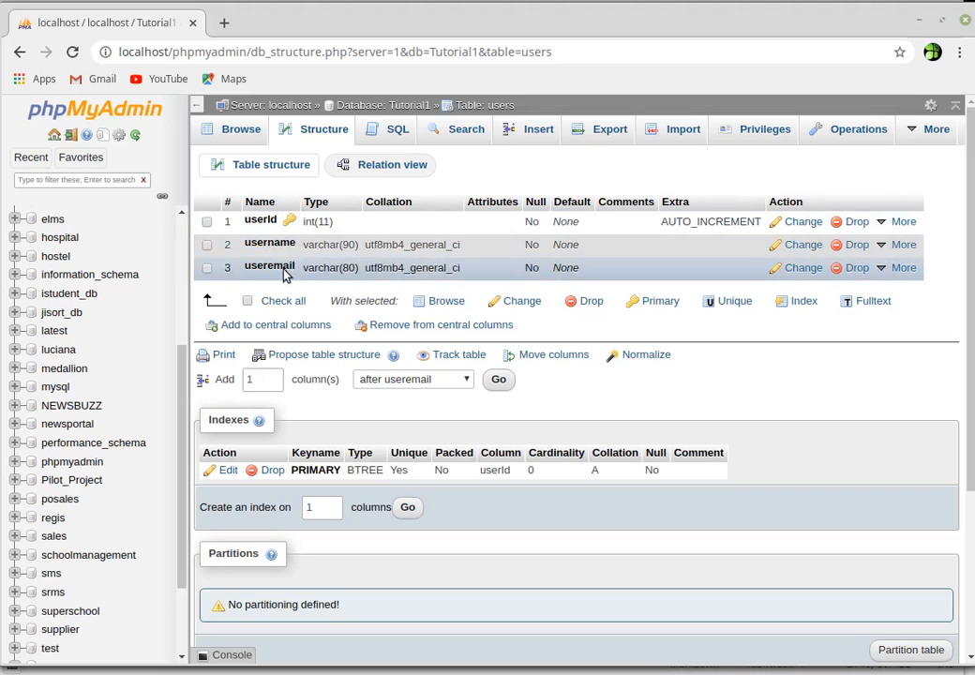
Open the SQL query editor for the users table and end the default SELECT query with a semicolon
left_click(395, 131)
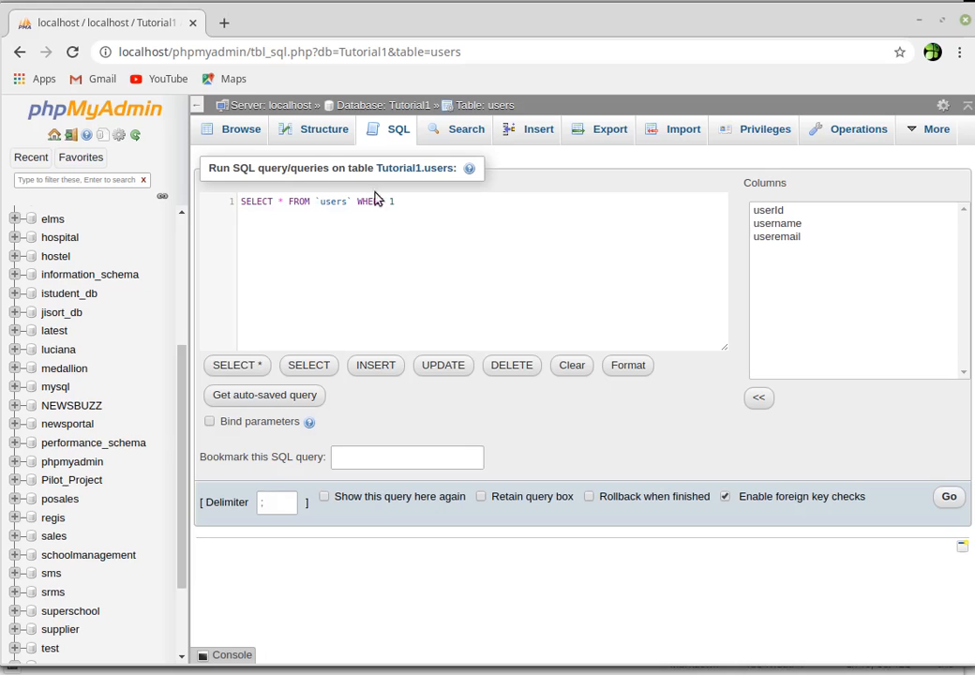
left_click(312, 134)
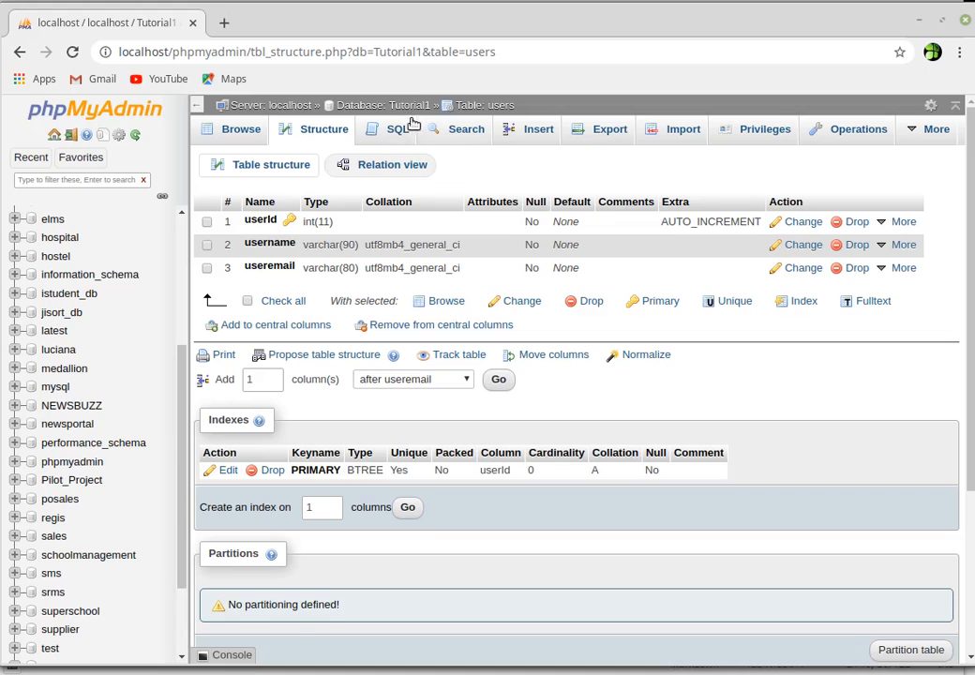
left_click(388, 134)
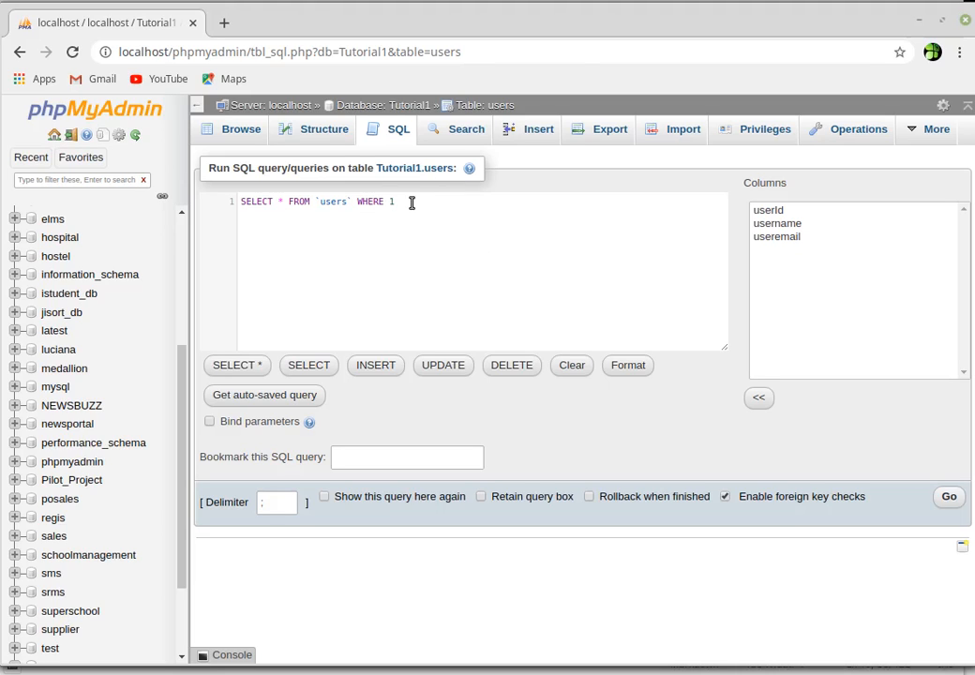
type(";")
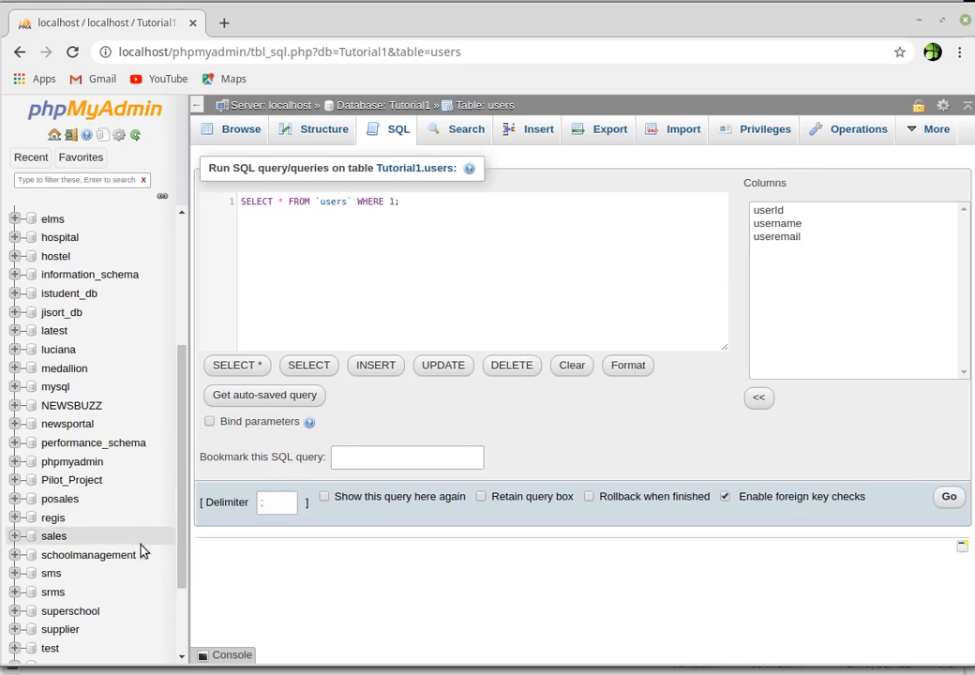
left_click_drag(177, 557, 192, 620)
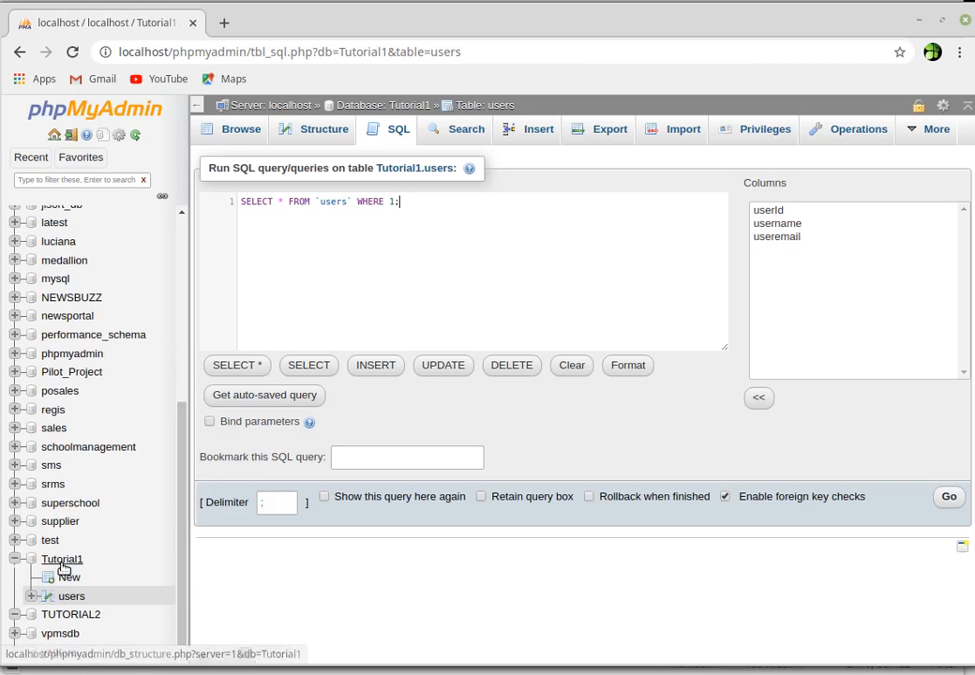
Leave the SQL editor without keeping the edited query and open the table search form for users
left_click(464, 129)
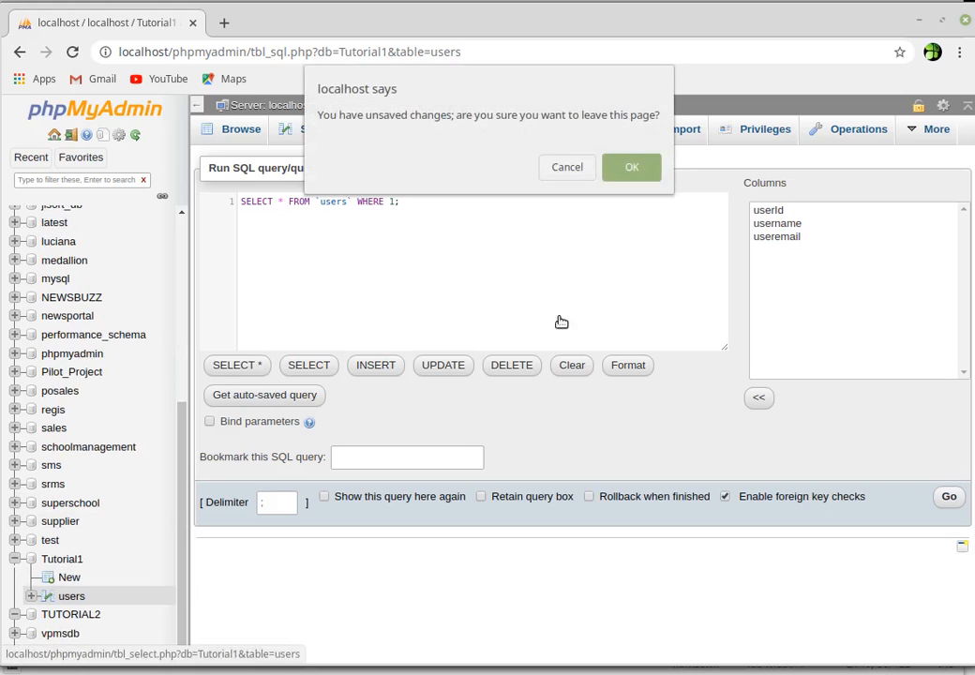
left_click(626, 166)
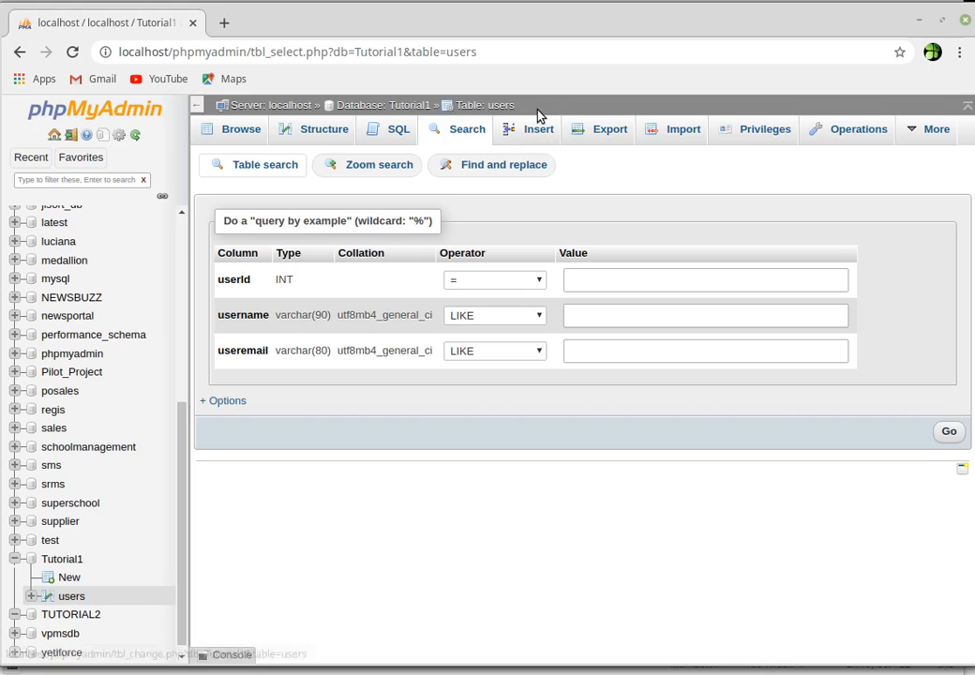
left_click(255, 170)
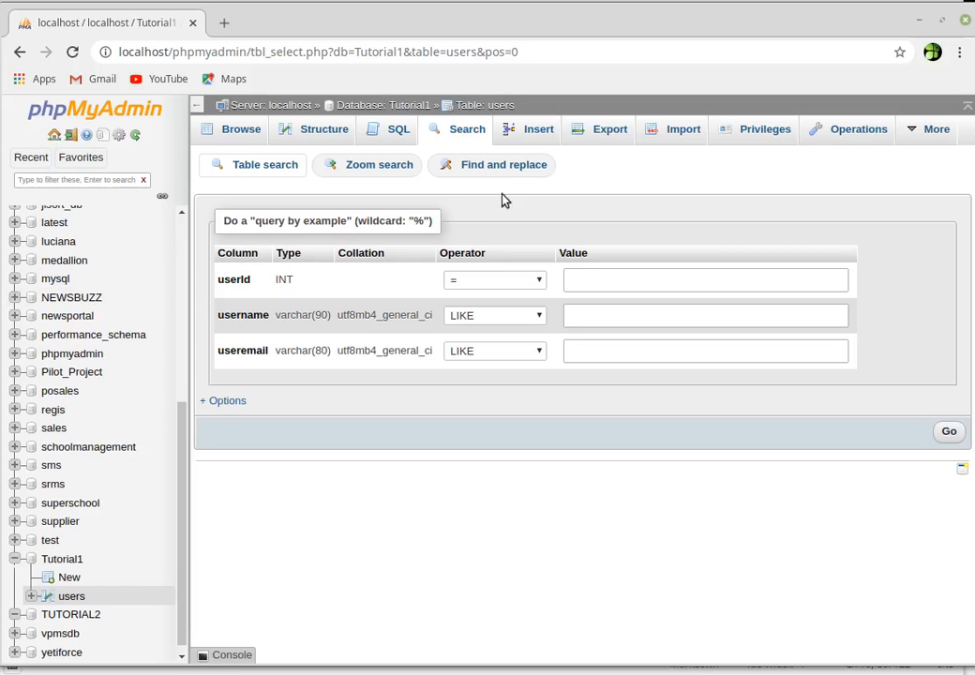
Insert a row into users with username Test and a test e-mail address, leaving userId empty, and browse the table's rows
left_click(530, 134)
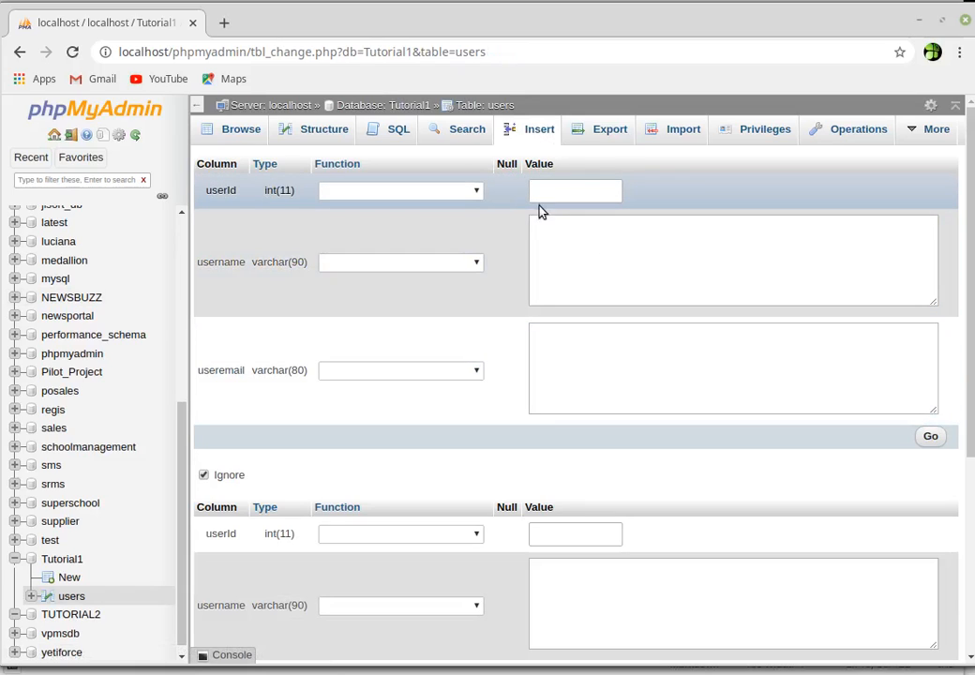
left_click(554, 256)
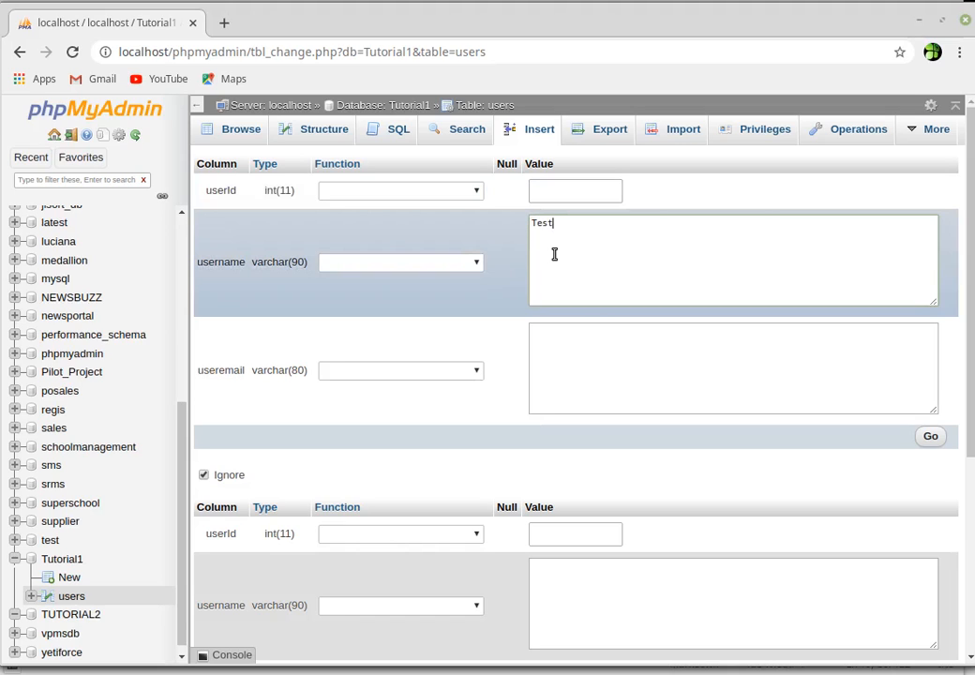
left_click(581, 361)
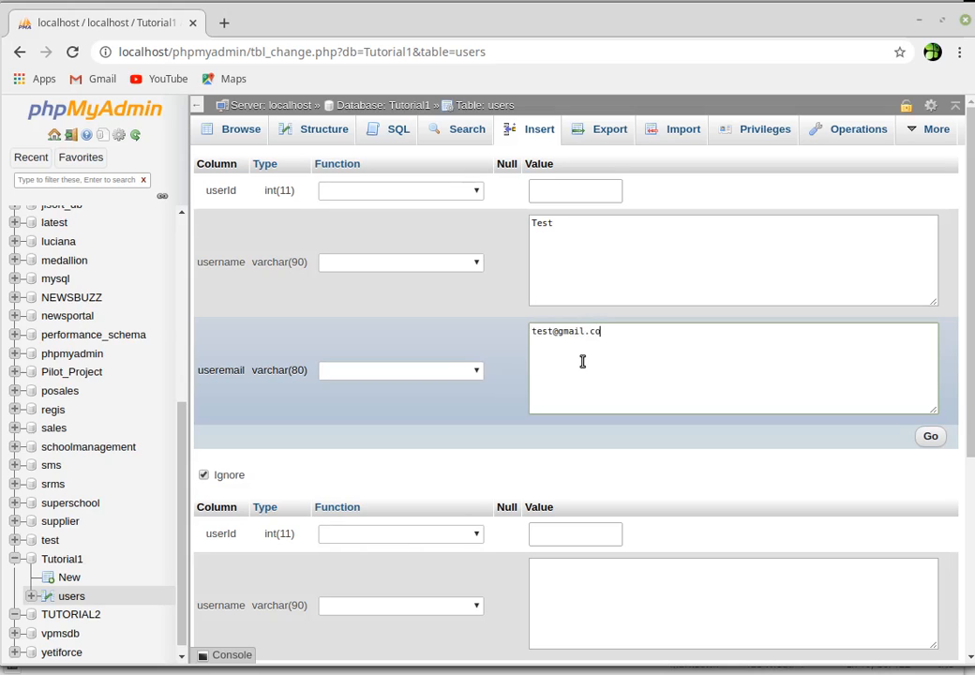
left_click(933, 438)
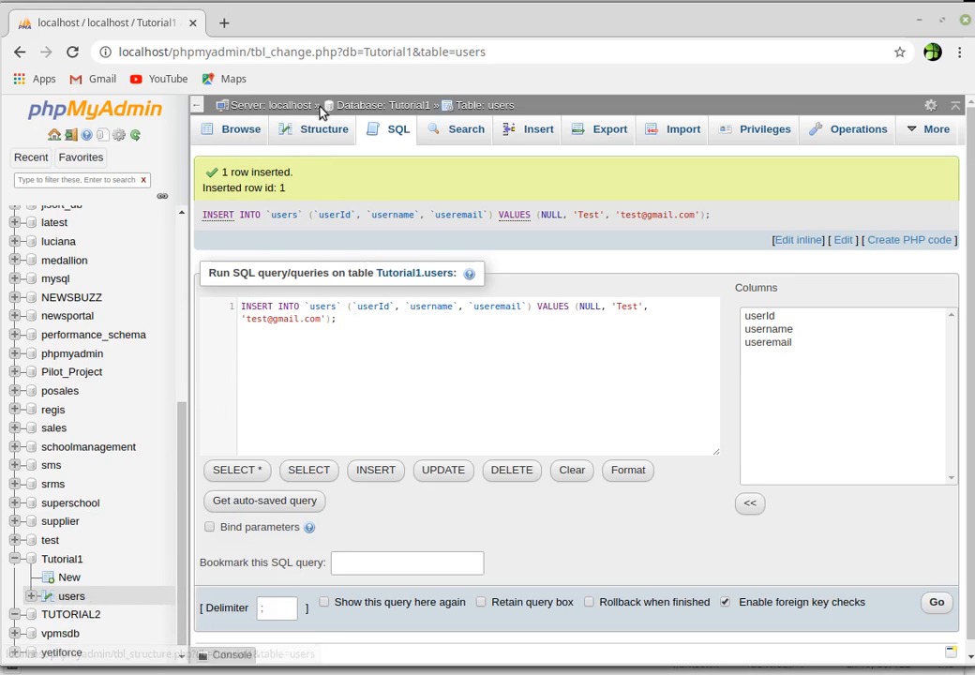
left_click(71, 596)
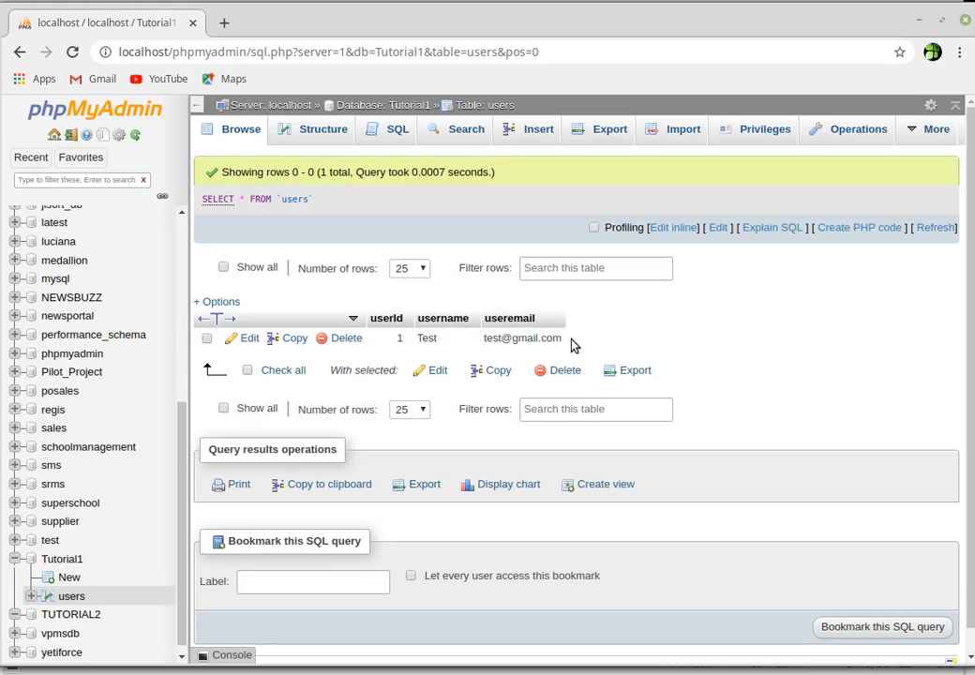
Look over the blank insert form for the users table and the table's export options
left_click(530, 130)
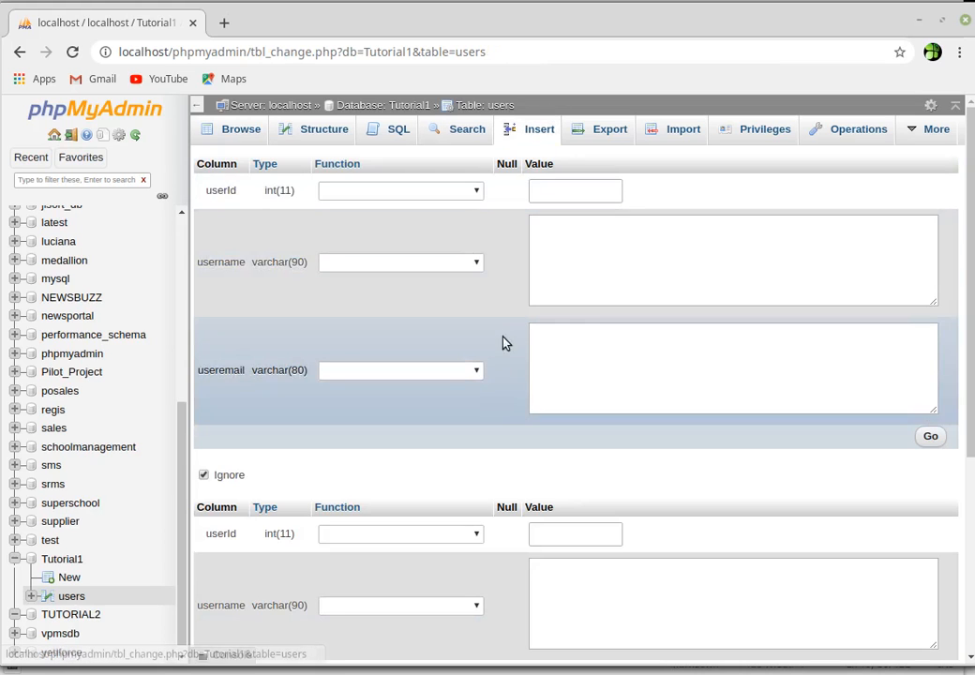
scroll(551, 361, "down", 3)
scroll(551, 361, "up", 3)
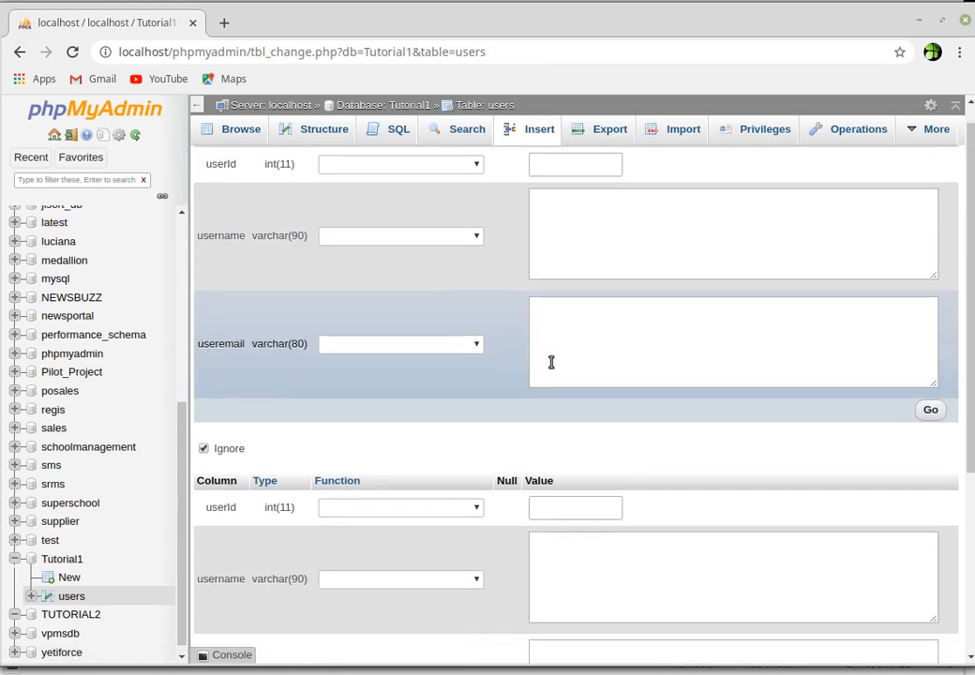
scroll(550, 361, "down", 3)
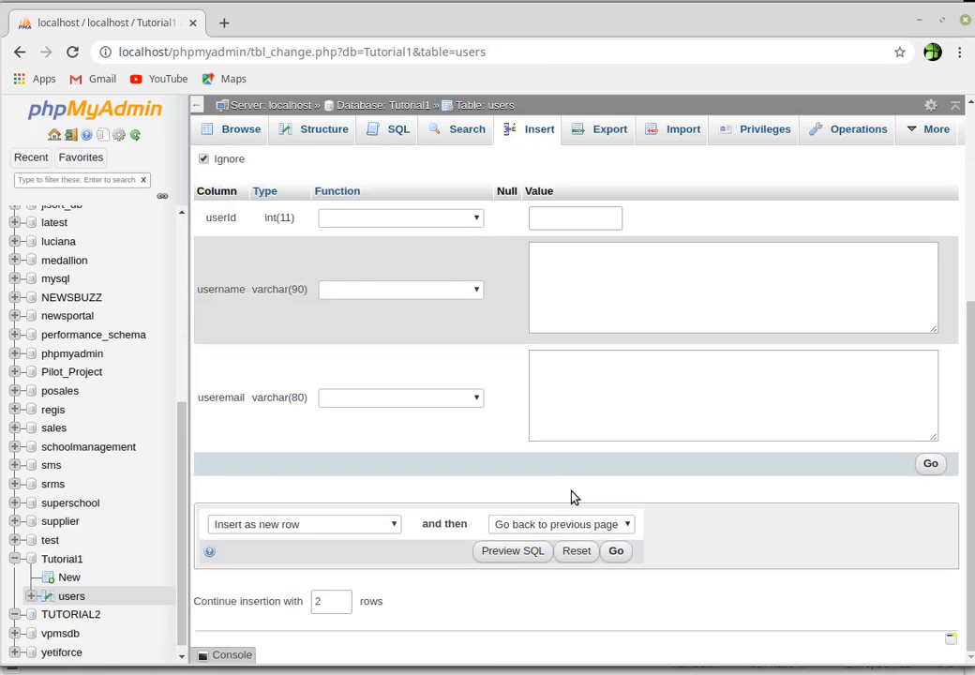
scroll(572, 496, "up", 3)
left_click(609, 132)
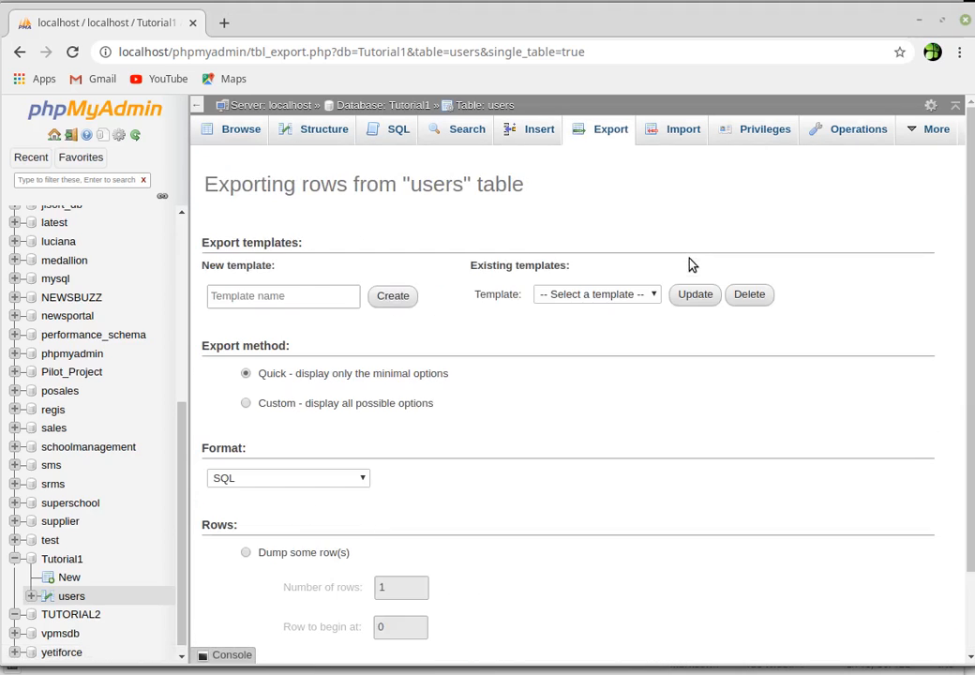
scroll(691, 265, "down", 1)
scroll(691, 265, "up", 1)
Switch to the file manager, open clientmsdb.sql to read through the exported SQL dump, and return to phpMyAdmin
key("alt+Tab")
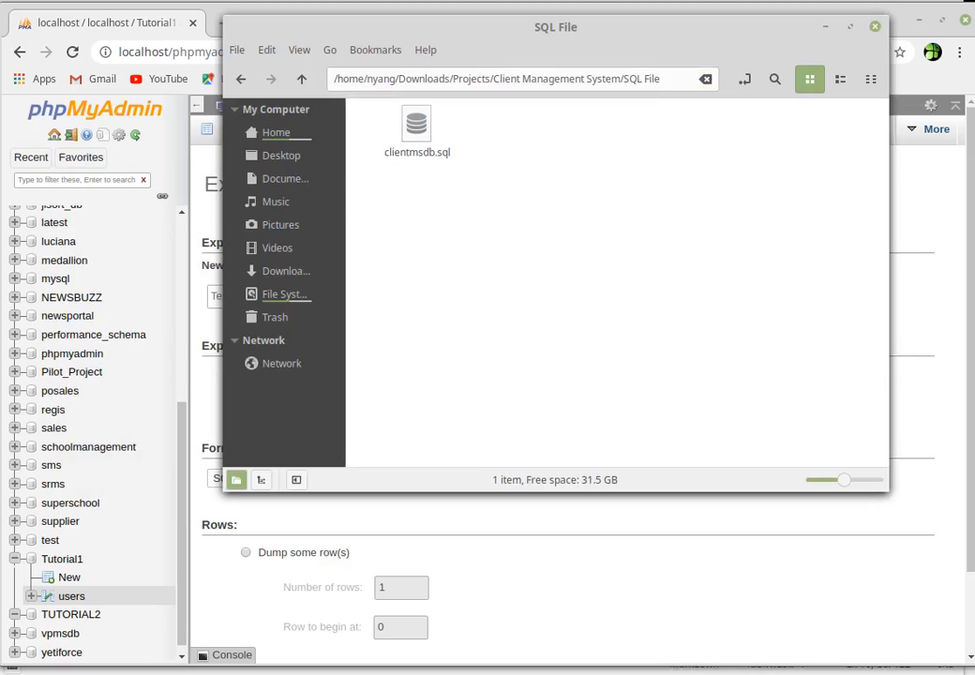
double_click(418, 128)
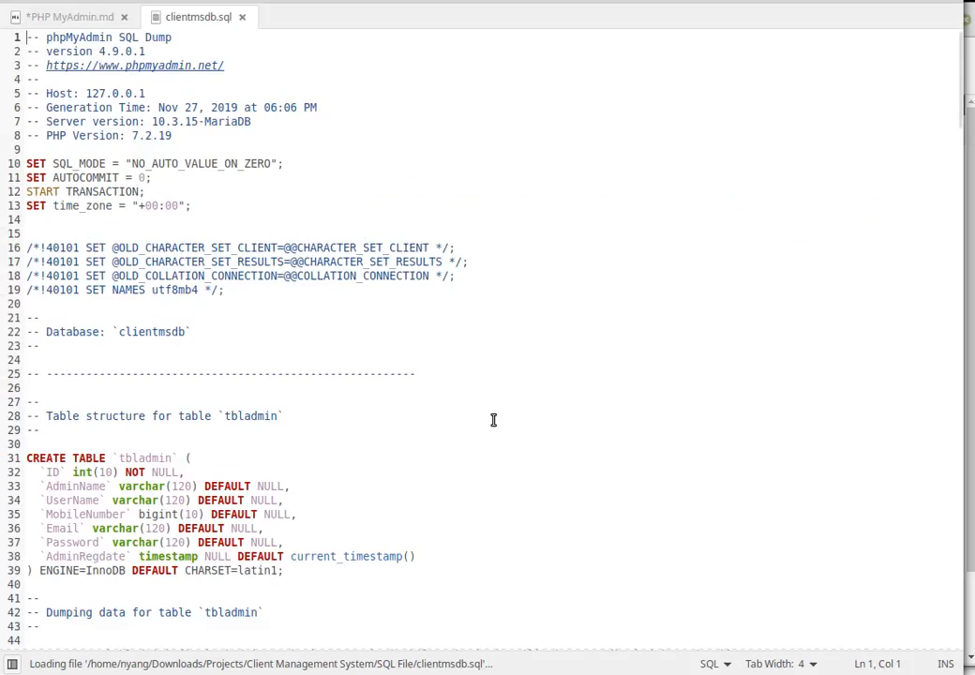
scroll(495, 420, "down", 10)
scroll(494, 420, "down", 20)
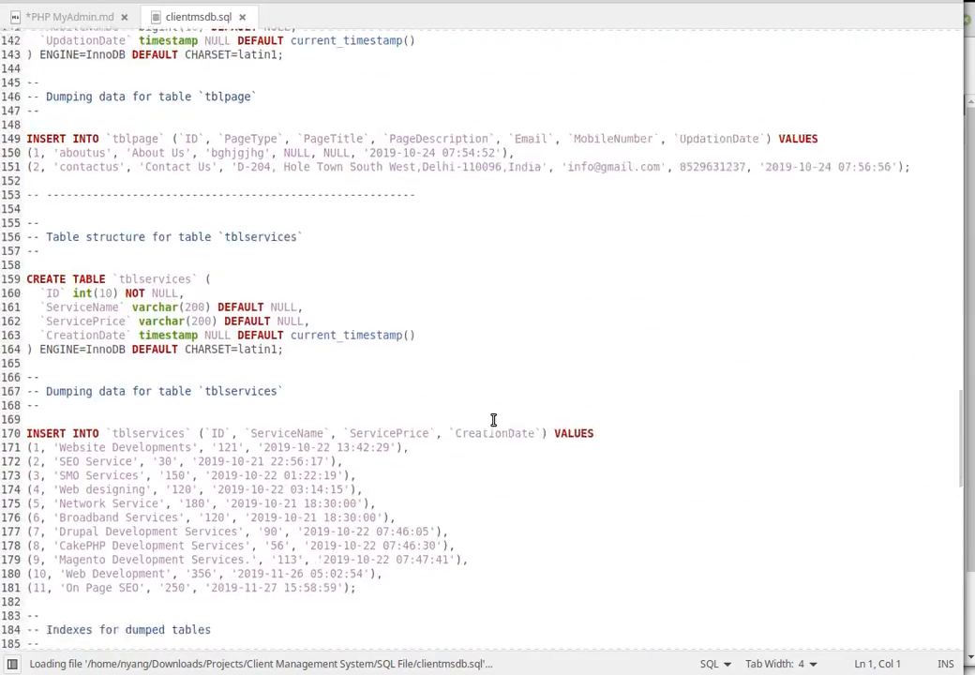
scroll(494, 426, "down", 19)
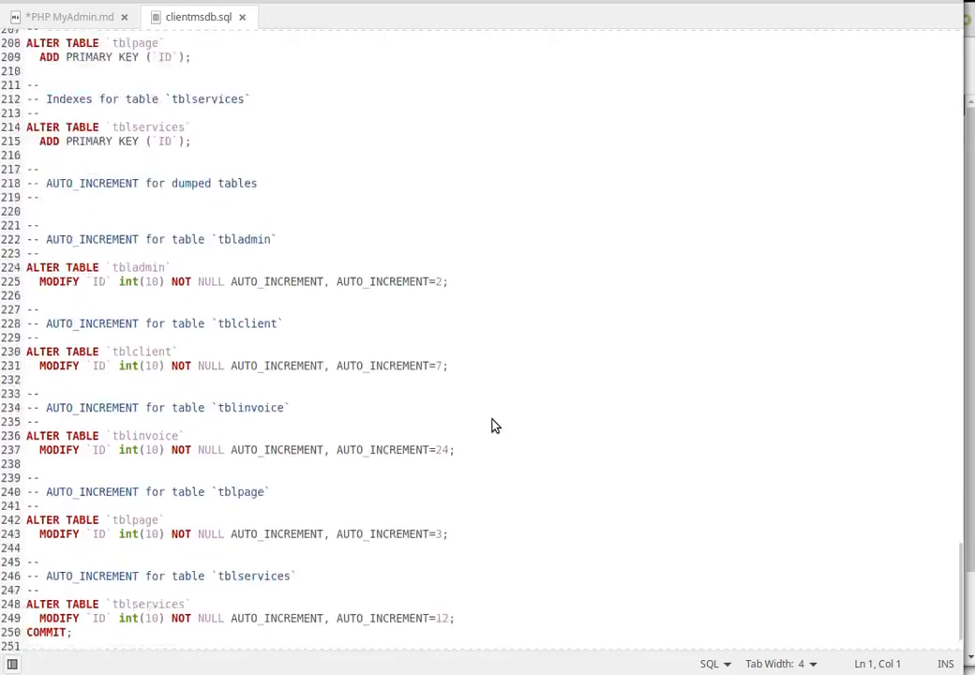
scroll(494, 426, "up", 20)
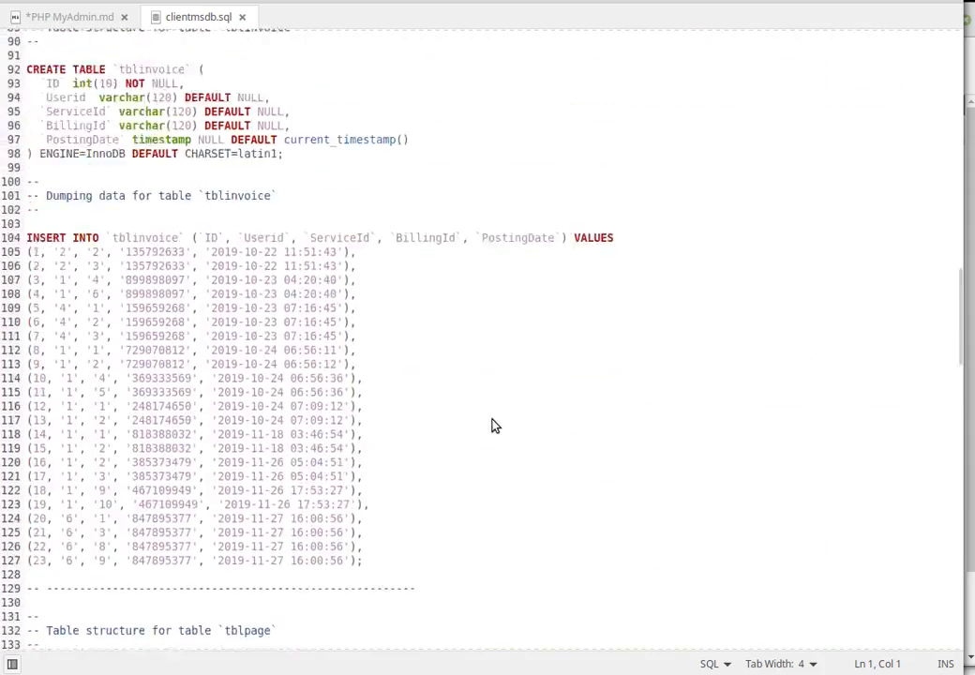
scroll(494, 426, "down", 20)
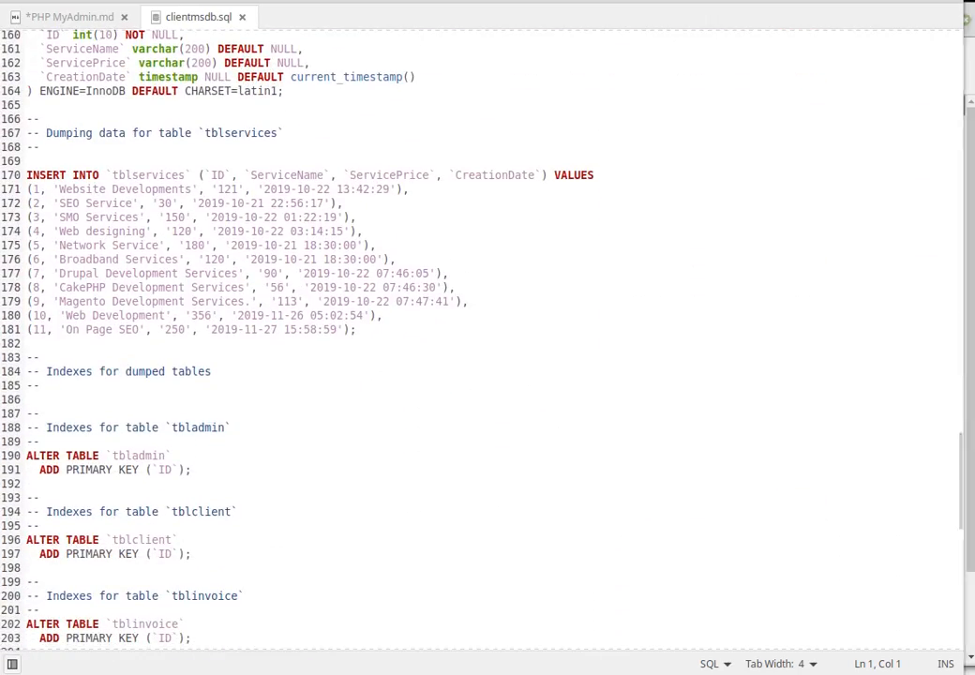
left_click(900, 1)
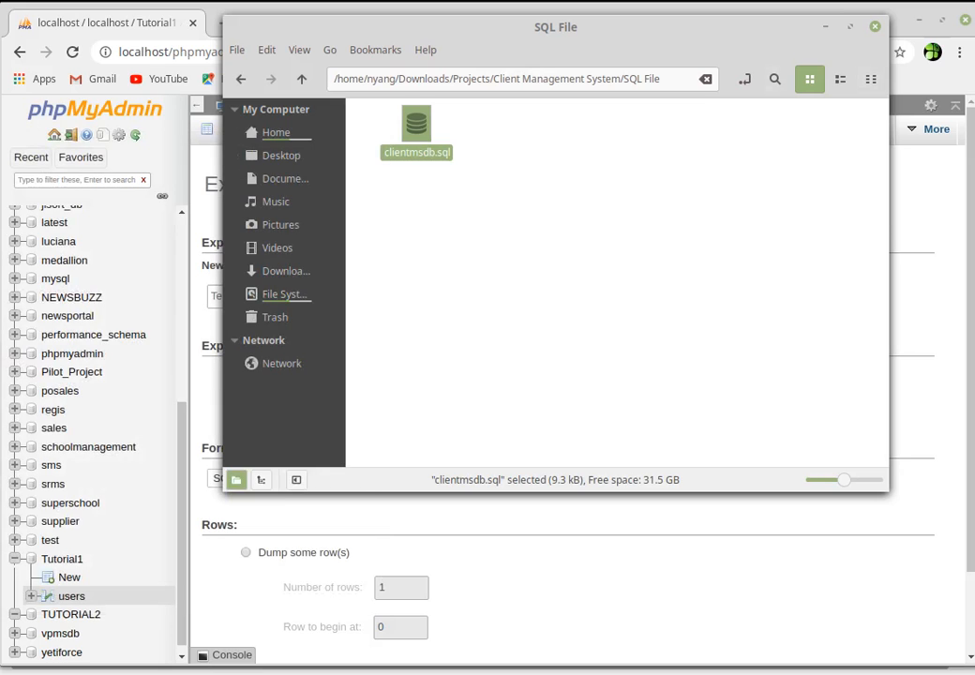
left_click(825, 26)
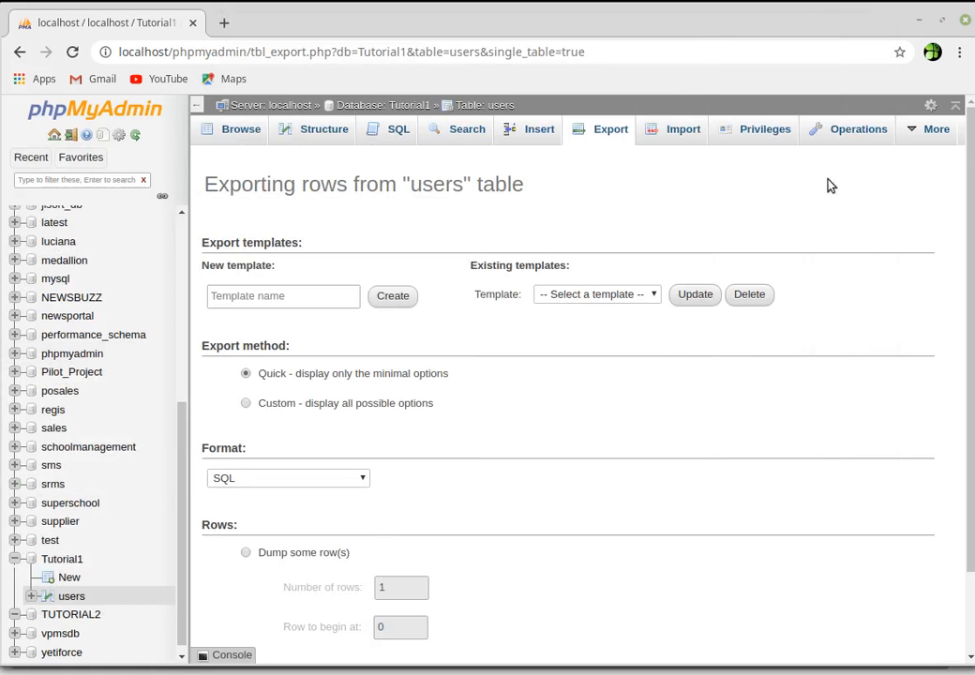
Review the users table's import options, rows, structure and SQL editor, and return to the Tutorial1 database's table overview
left_click(662, 127)
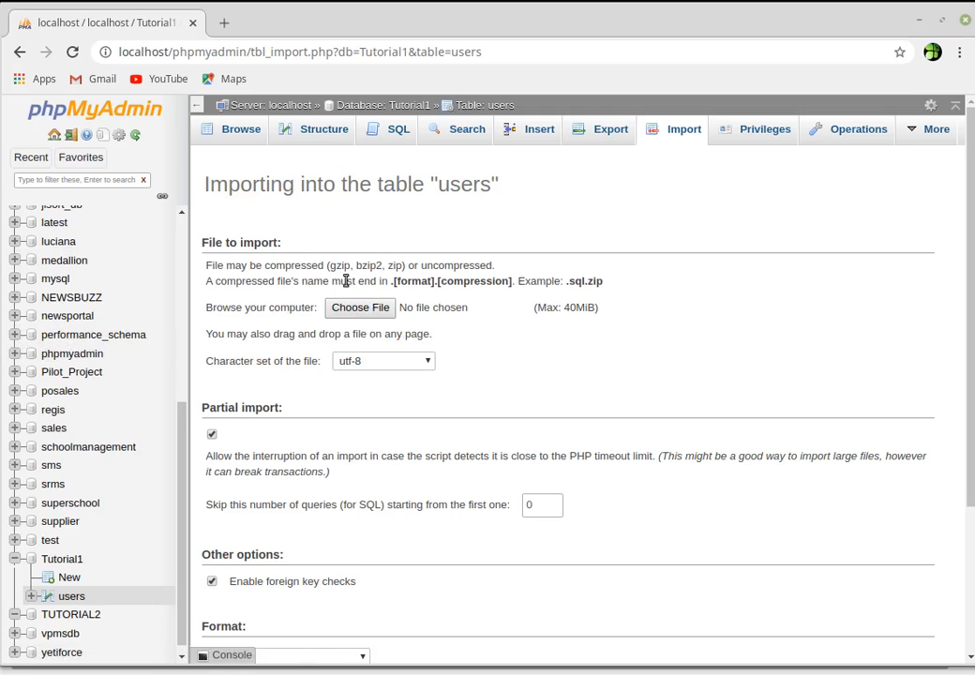
left_click(228, 137)
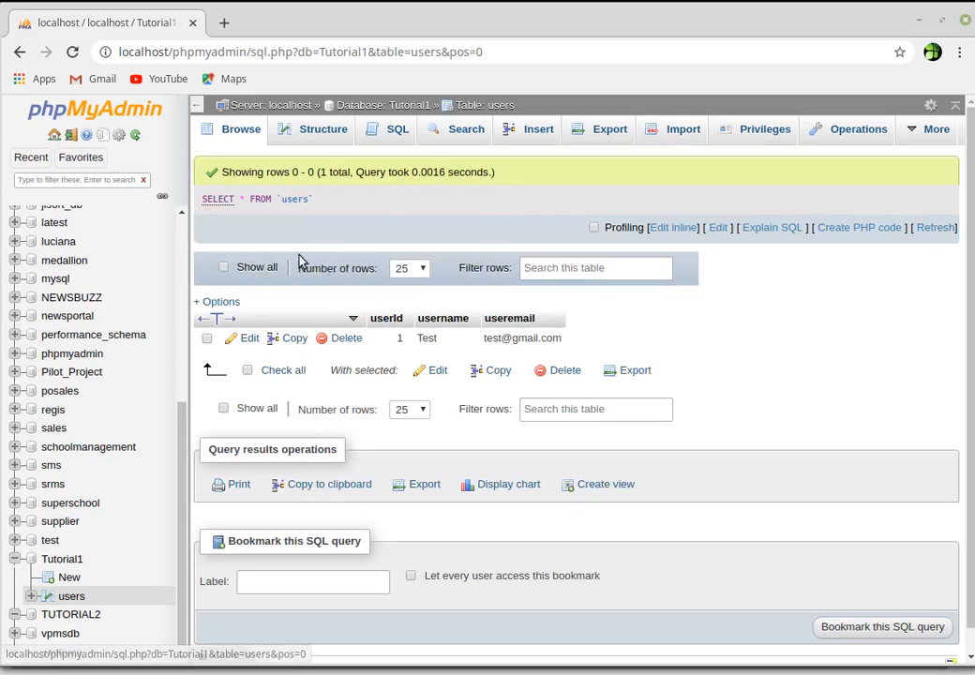
left_click(308, 139)
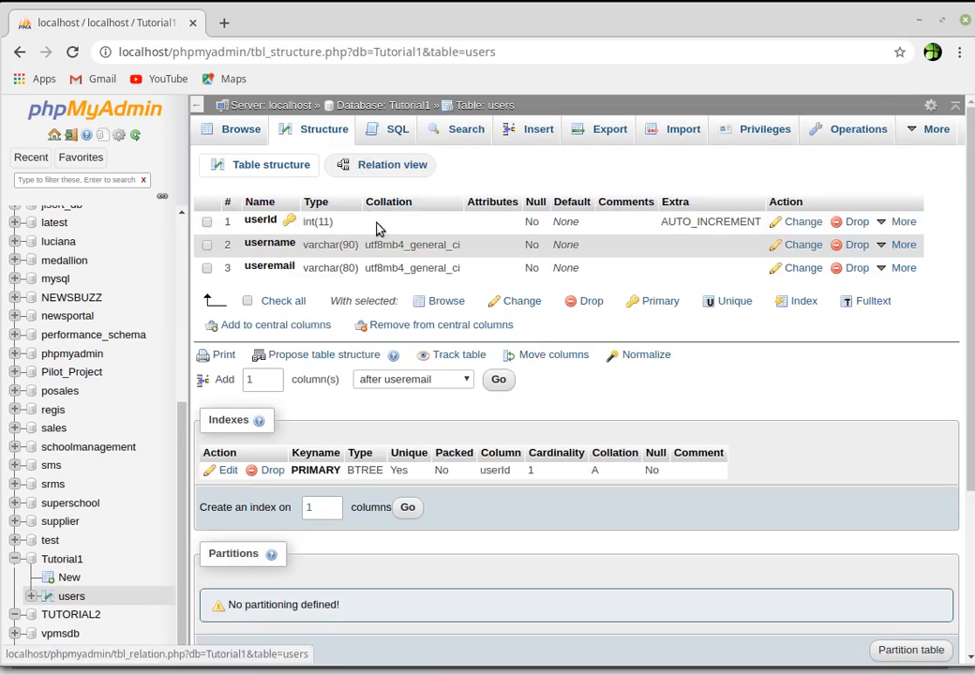
left_click(392, 136)
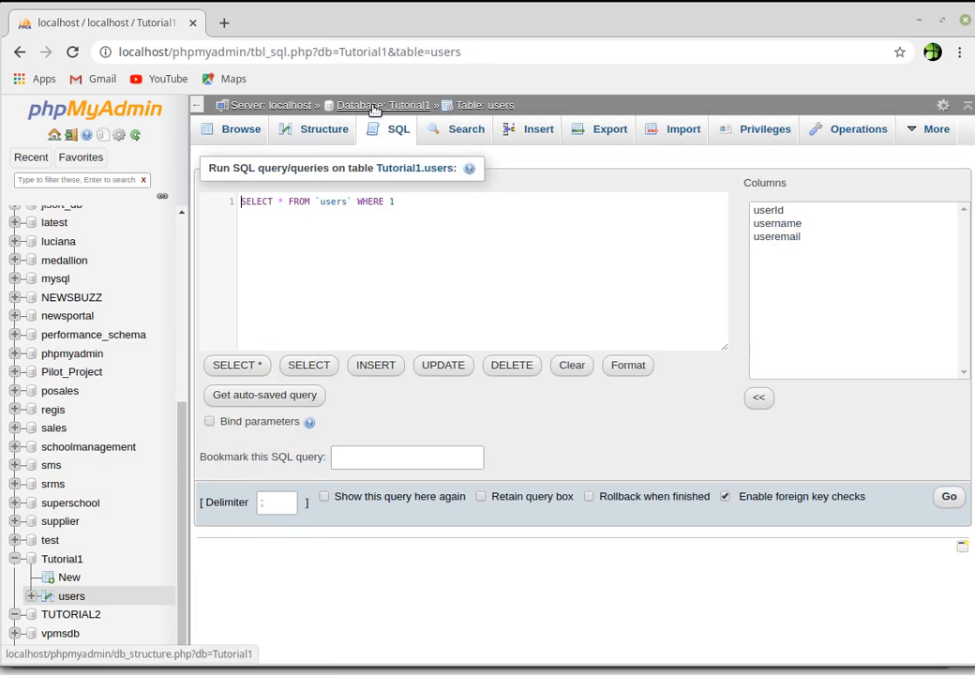
left_click(373, 104)
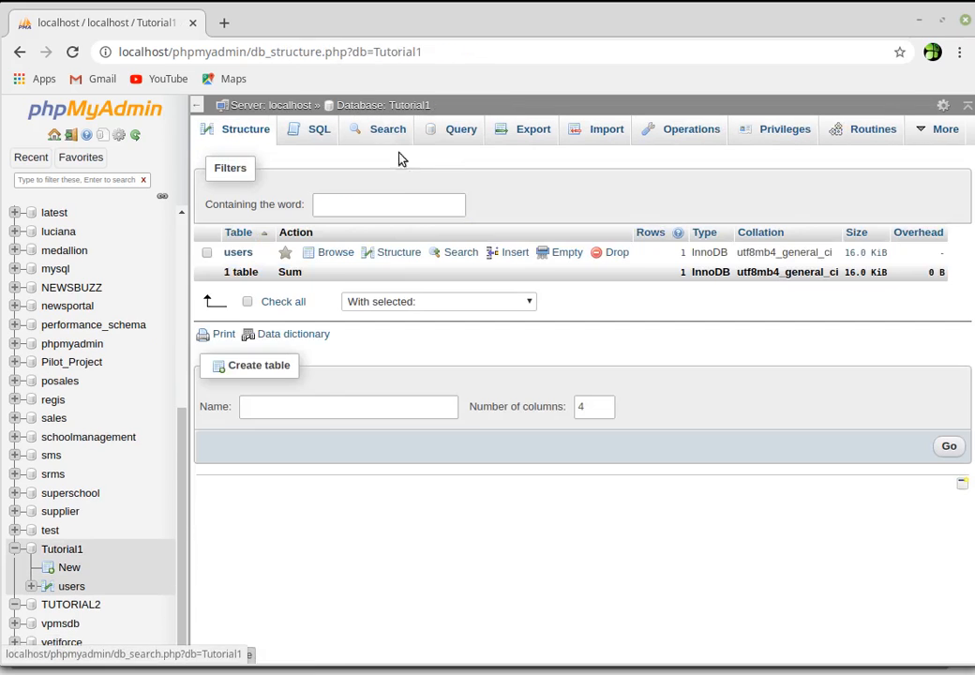
left_click(389, 203)
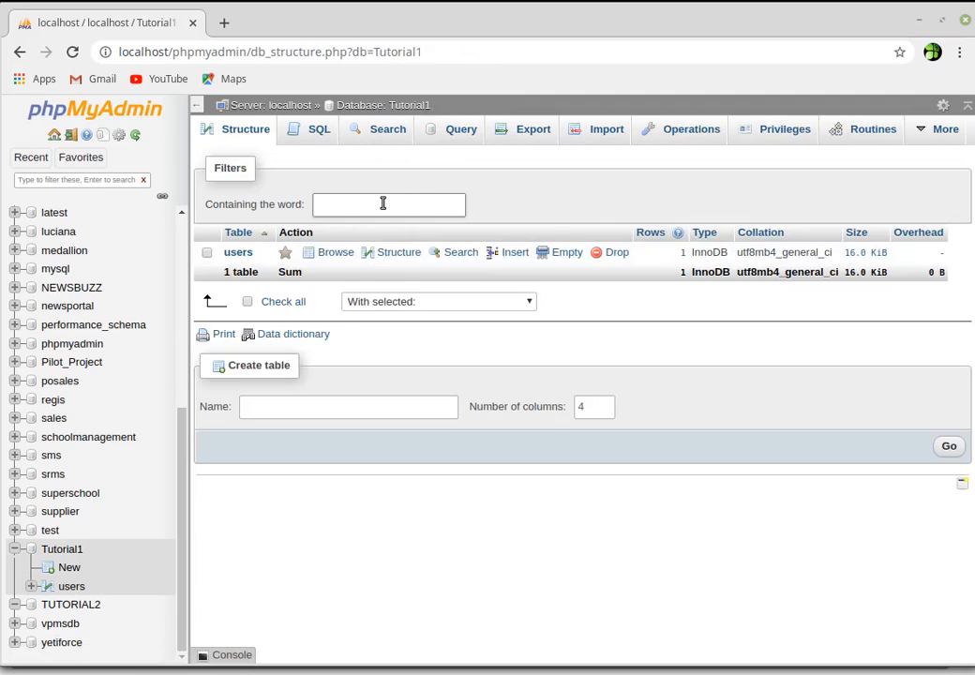
Open the import page of the TUTORIAL2 database and choose delete.php from the contact folder as the file to import
left_click(86, 605)
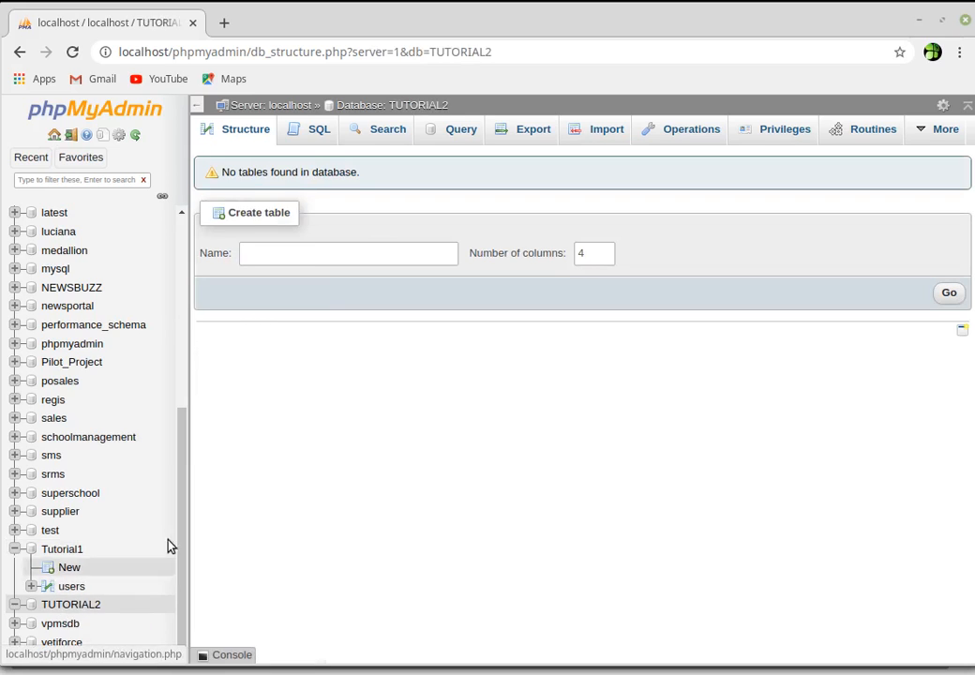
key("ctrl+a")
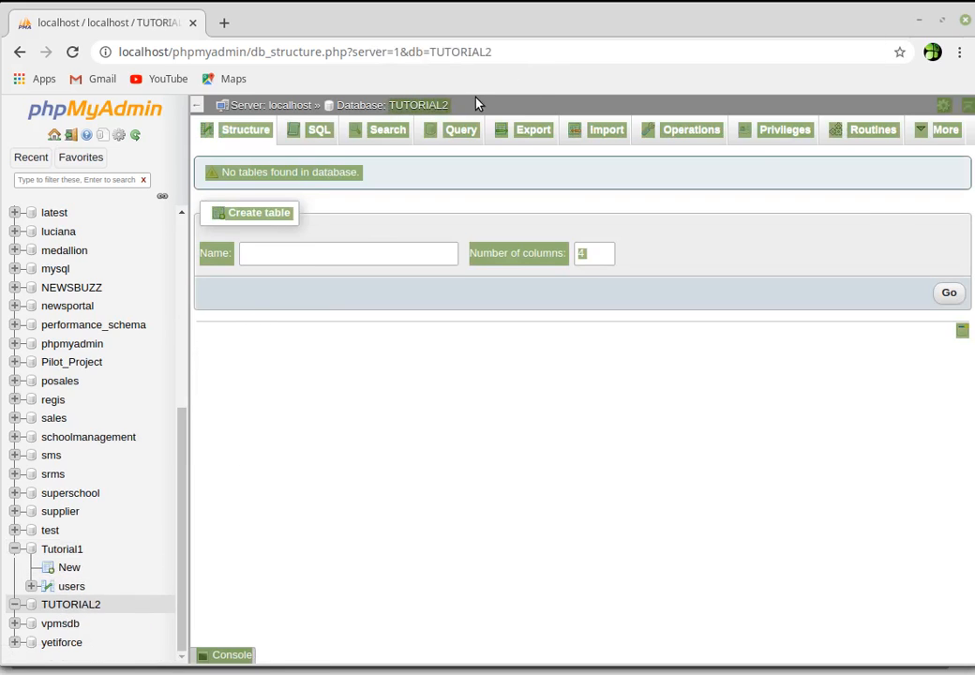
left_click(420, 98)
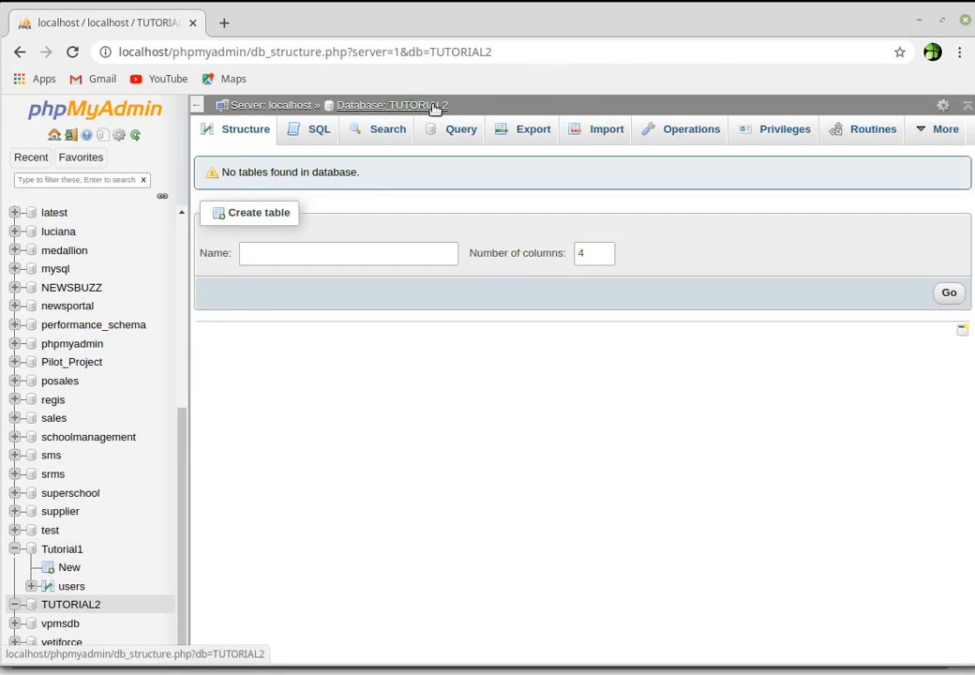
left_click(607, 131)
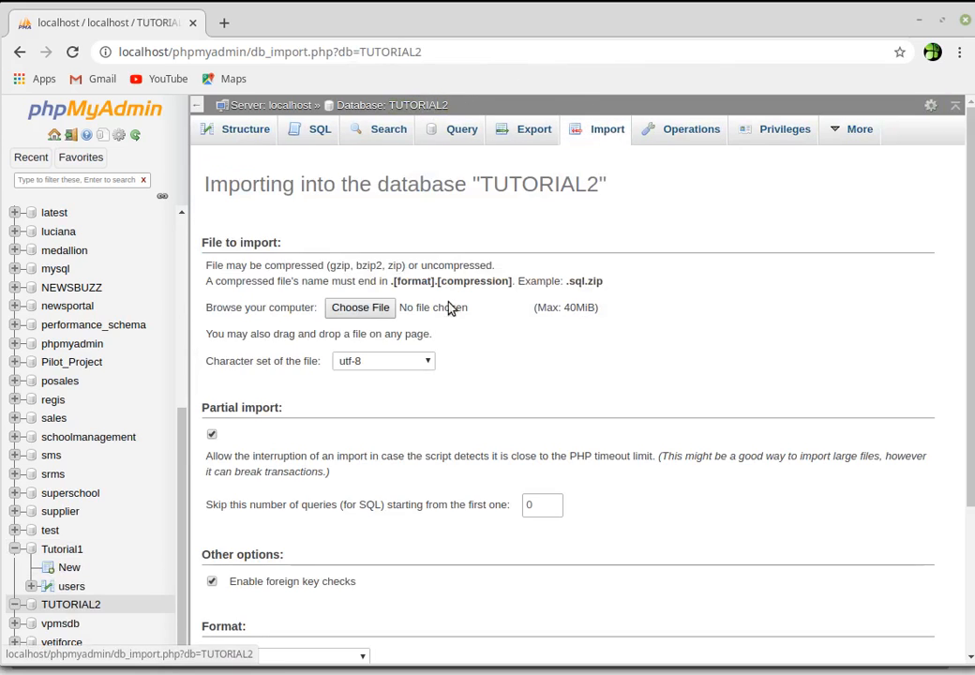
left_click(377, 310)
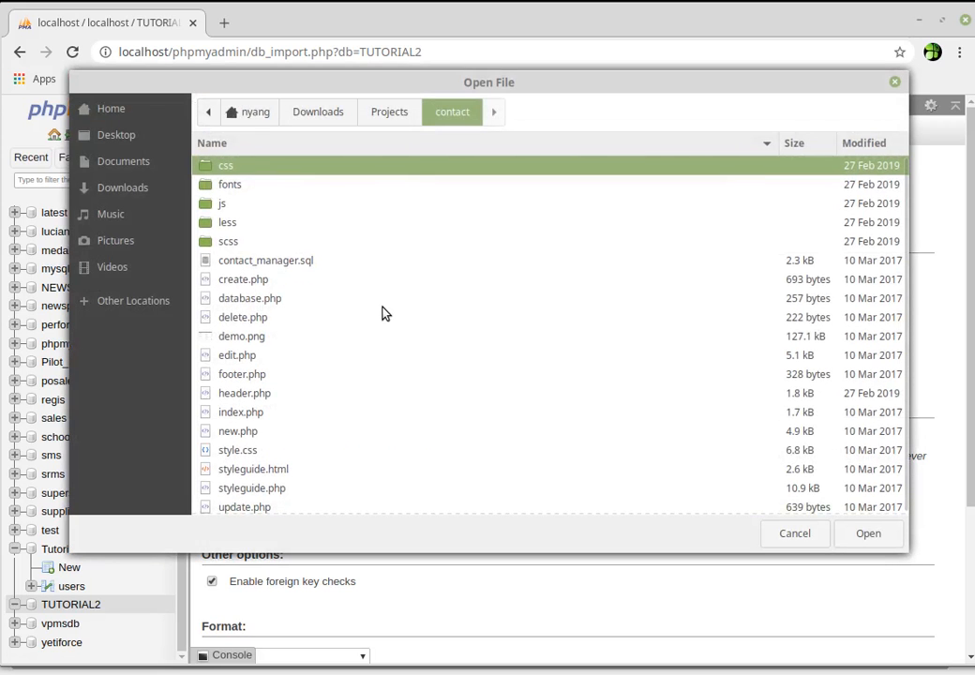
left_click(235, 260)
left_click(322, 319)
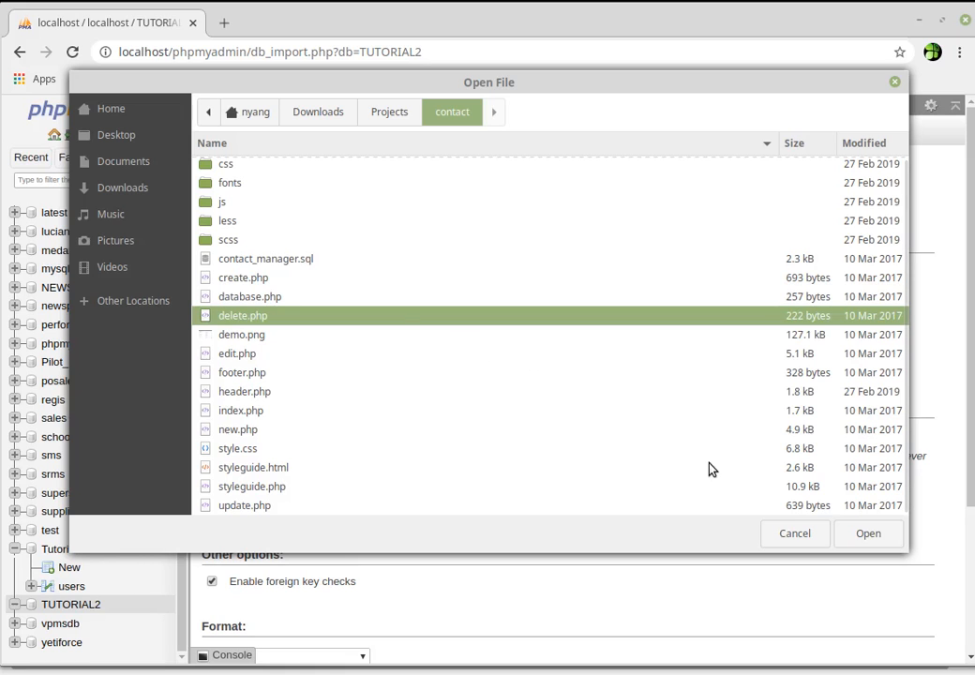
left_click(863, 534)
Look over the import settings for TUTORIAL2 and open the database's operations page
scroll(694, 434, "down", 2)
scroll(694, 436, "up", 2)
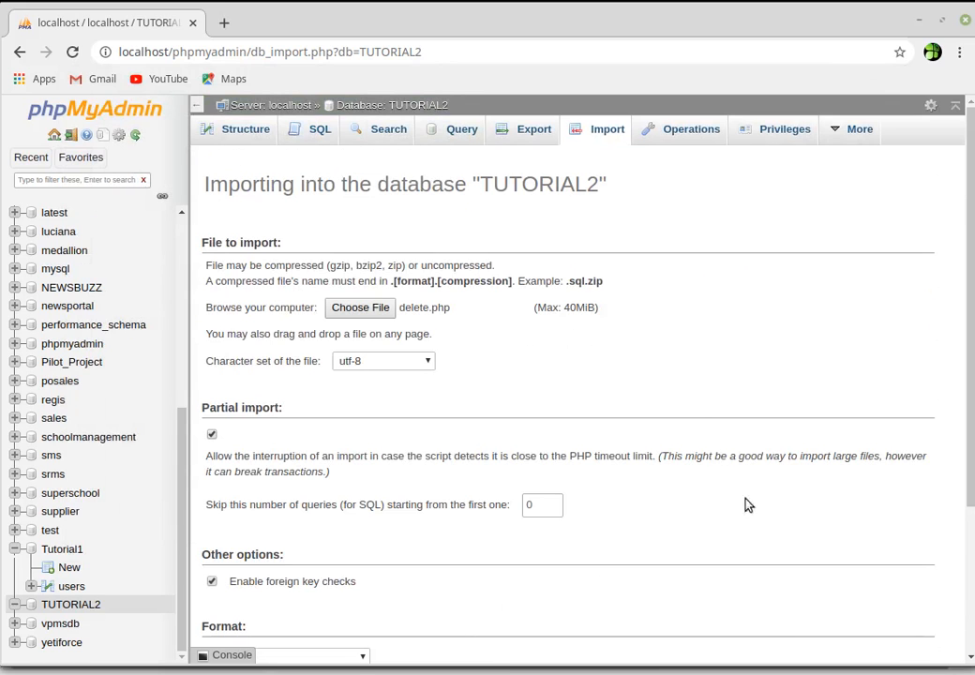
scroll(734, 480, "down", 2)
scroll(734, 480, "up", 2)
left_click_drag(575, 185, 445, 154)
left_click(501, 207)
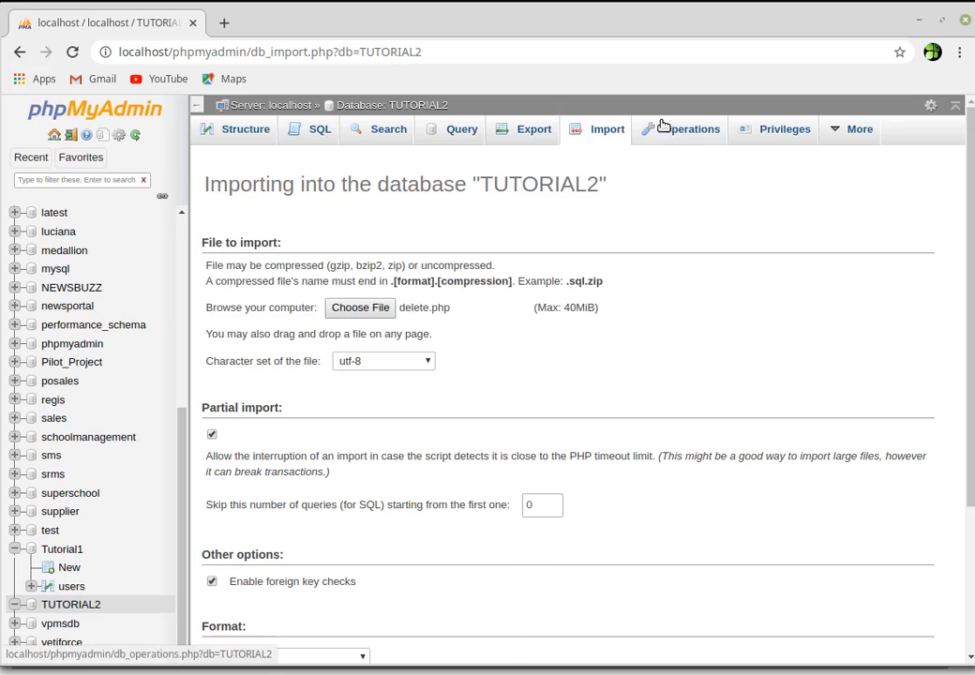
left_click(687, 134)
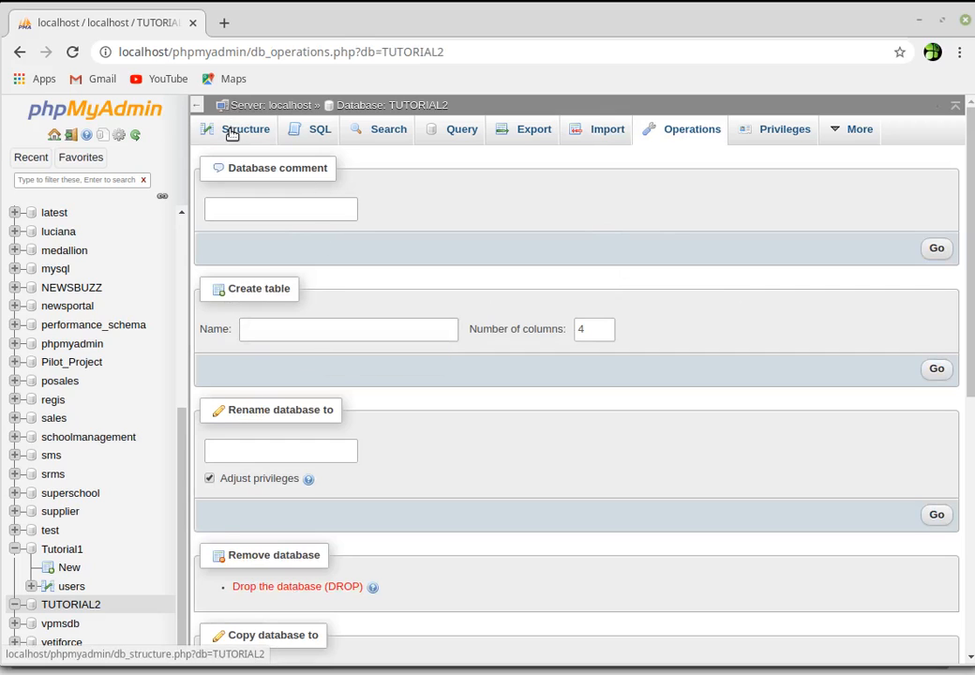
Examine TUTORIAL2's operations for commenting, creating a table, renaming, dropping, copying and changing the collation
left_click(265, 210)
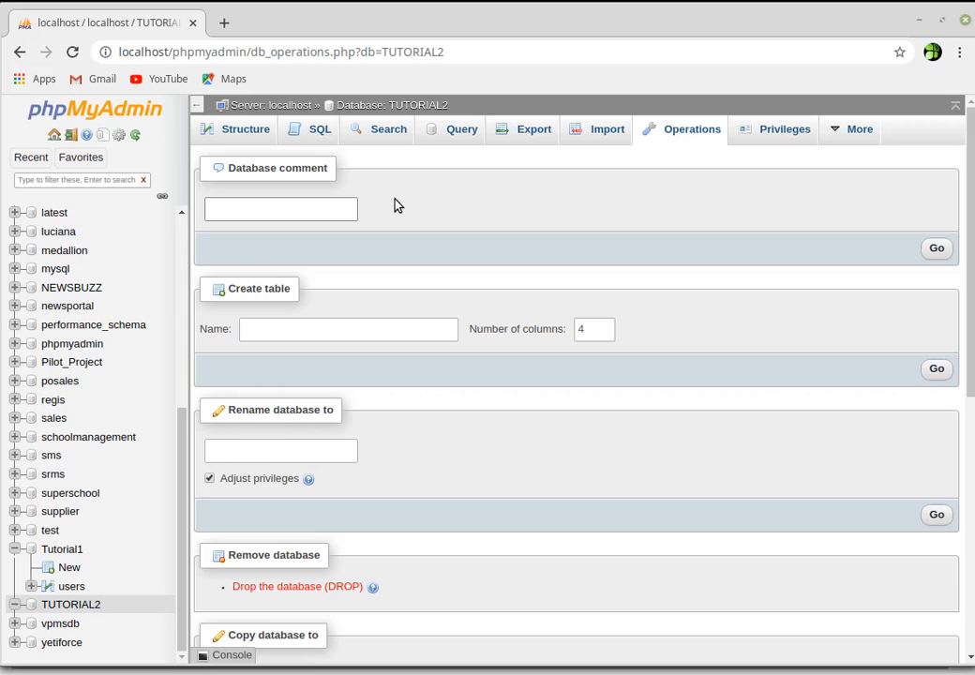
left_click(362, 324)
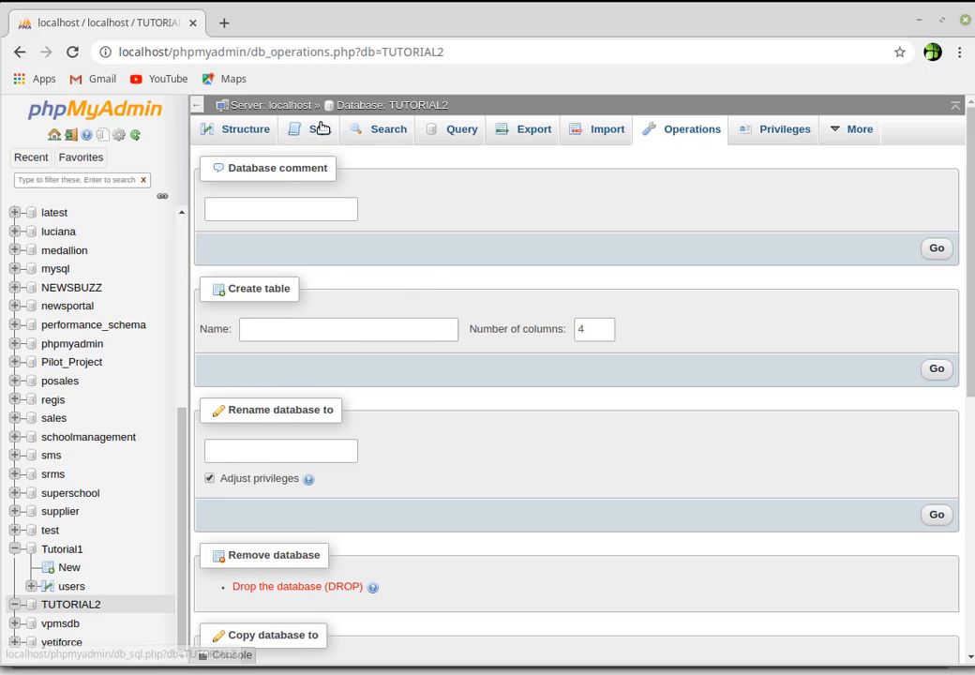
scroll(438, 373, "down", 1)
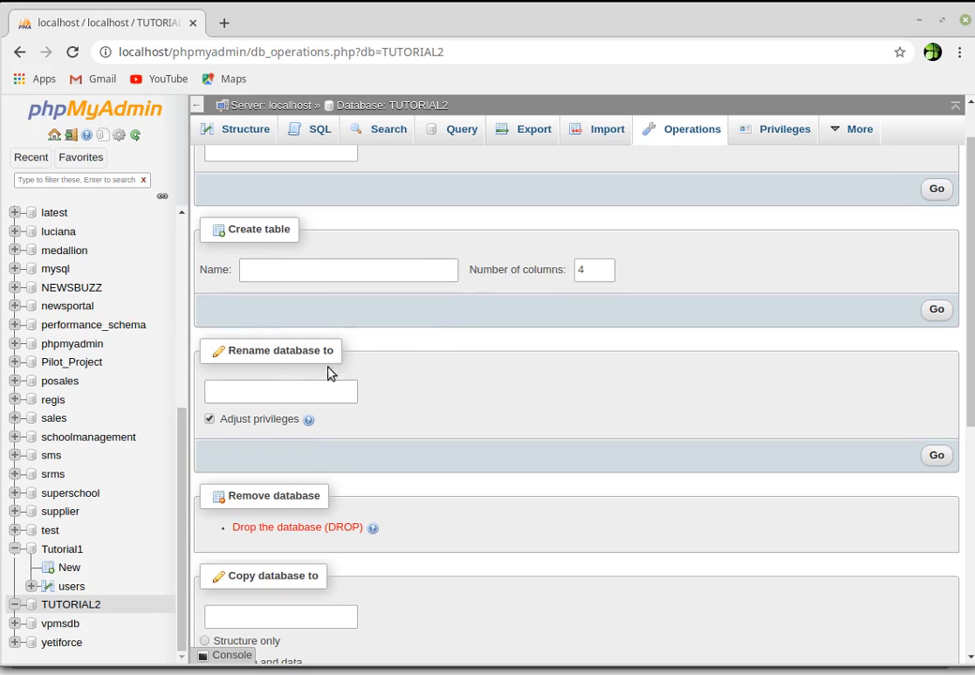
scroll(422, 371, "down", 2)
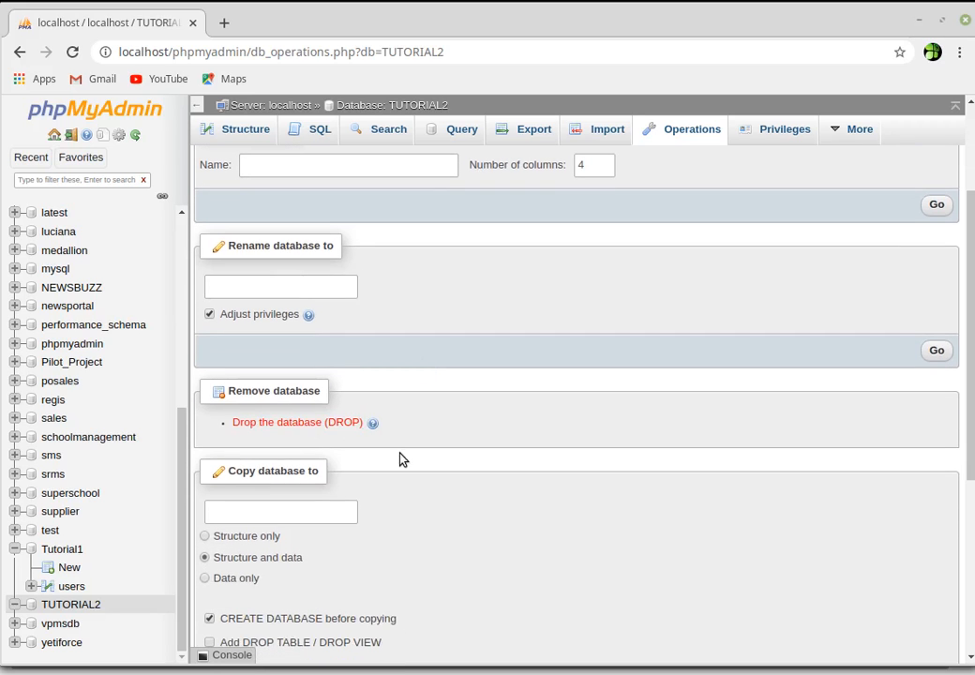
scroll(495, 456, "down", 1)
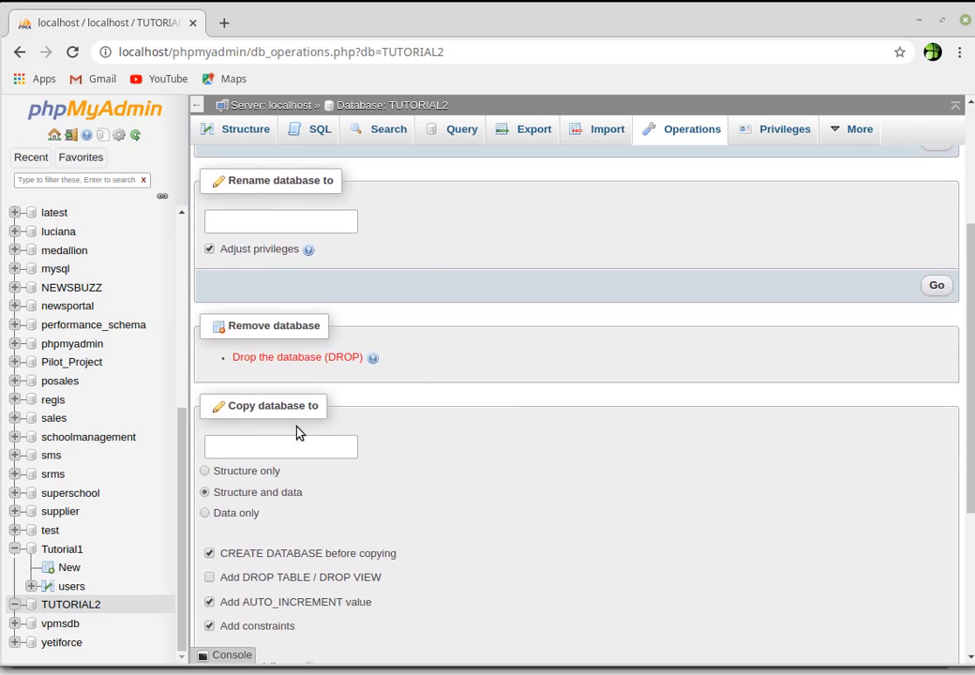
scroll(473, 425, "down", 3)
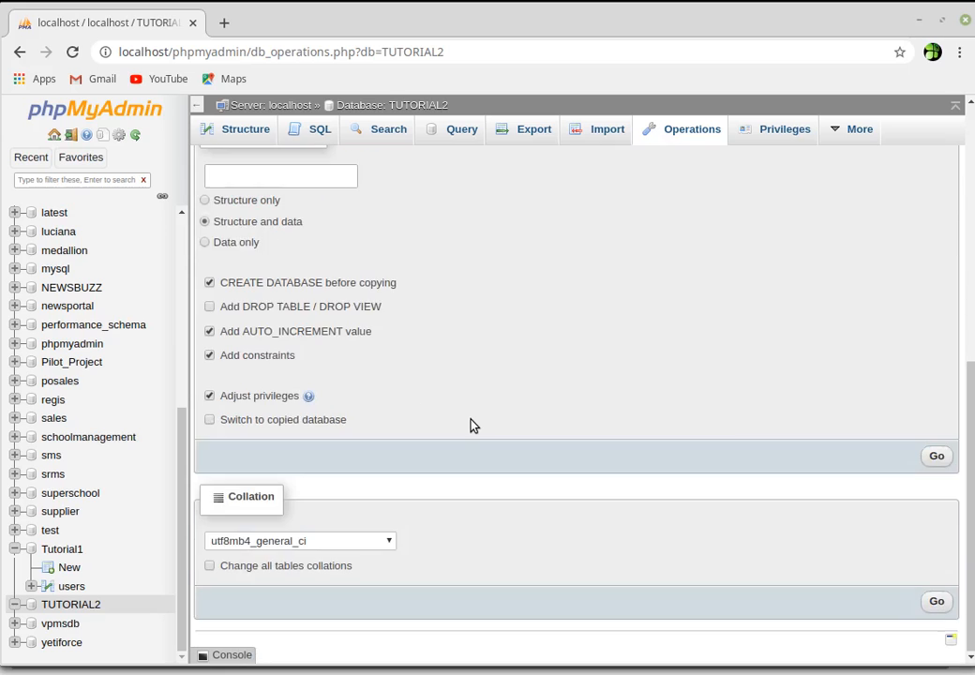
scroll(474, 426, "up", 7)
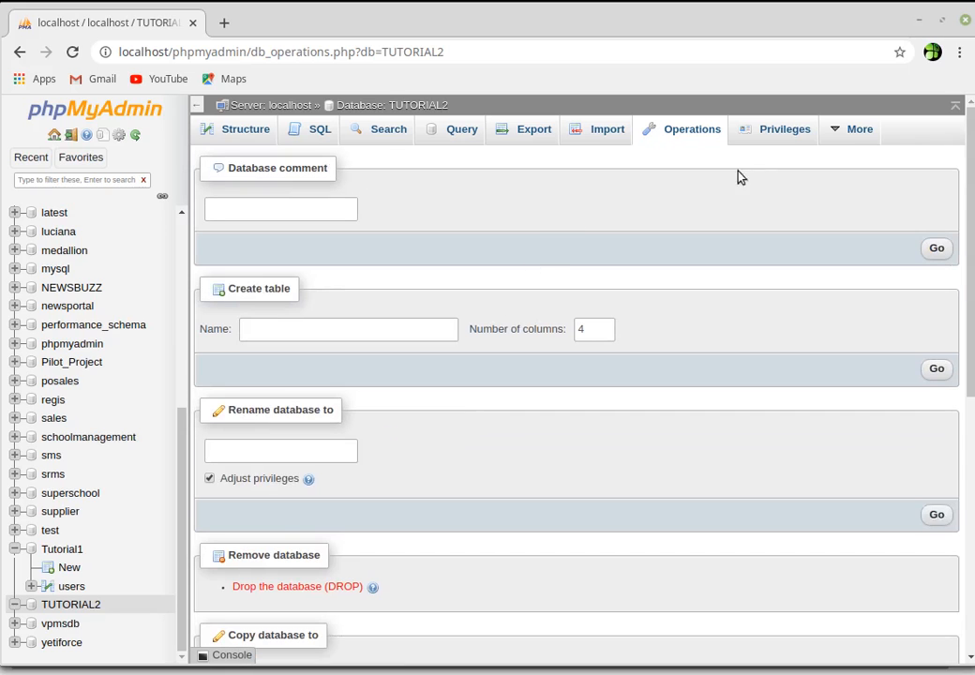
Open TUTORIAL2's privileges, start adding a user account, and examine the form's login fields and global privileges
left_click(756, 131)
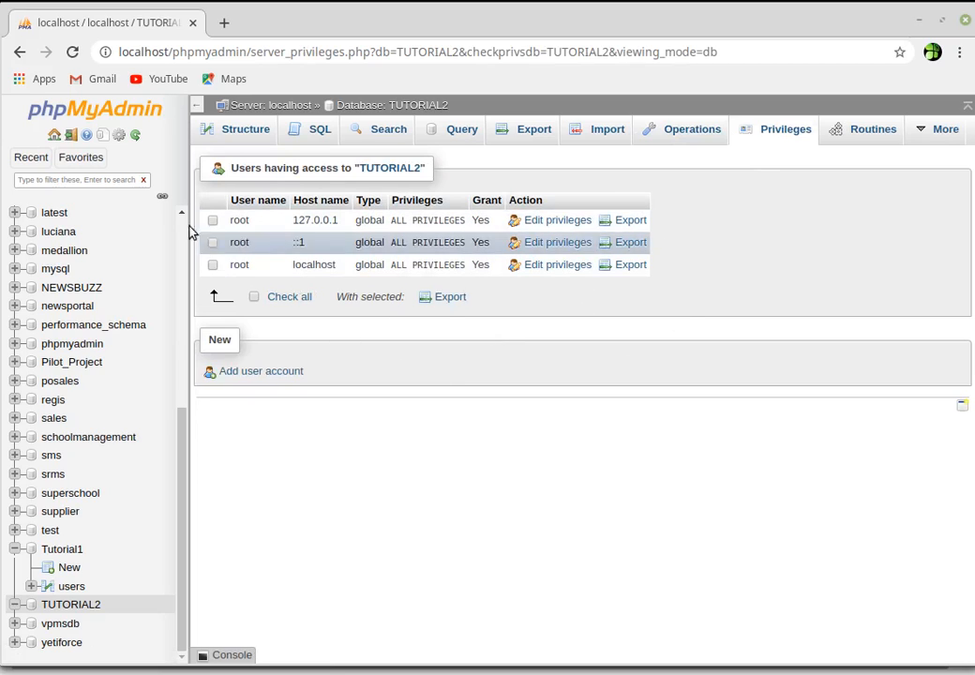
left_click(257, 371)
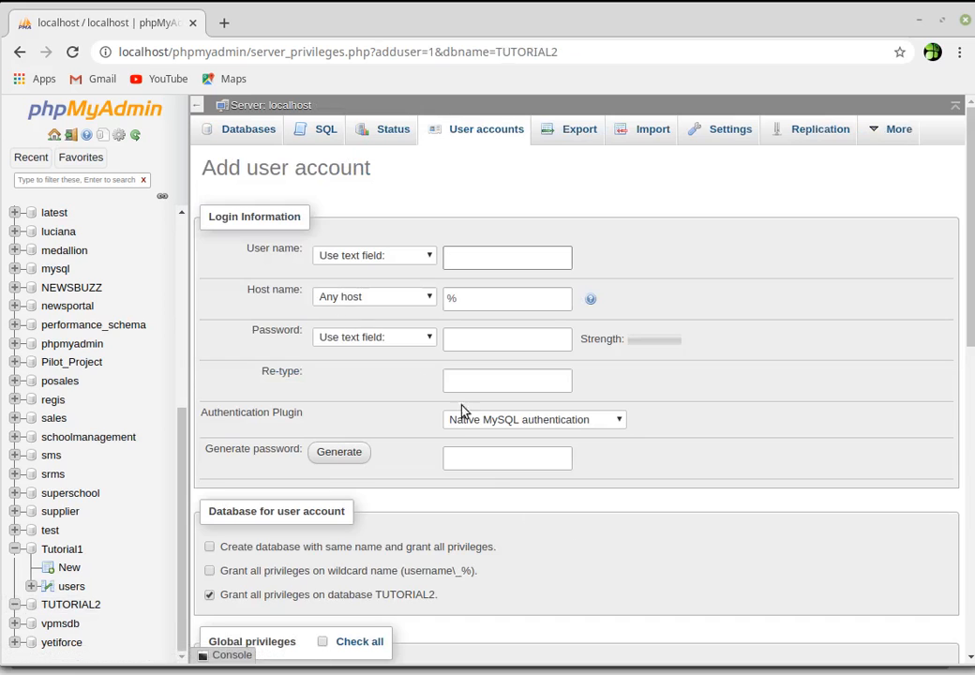
scroll(479, 420, "down", 5)
scroll(480, 420, "up", 2)
scroll(478, 422, "down", 3)
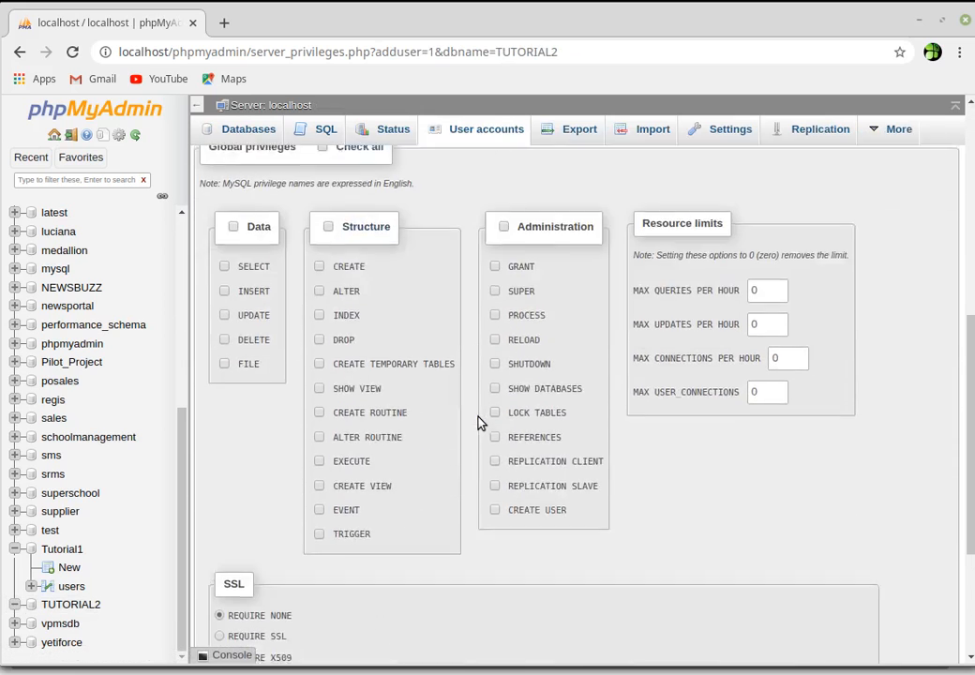
scroll(478, 422, "up", 1)
scroll(478, 422, "down", 2)
scroll(478, 422, "up", 2)
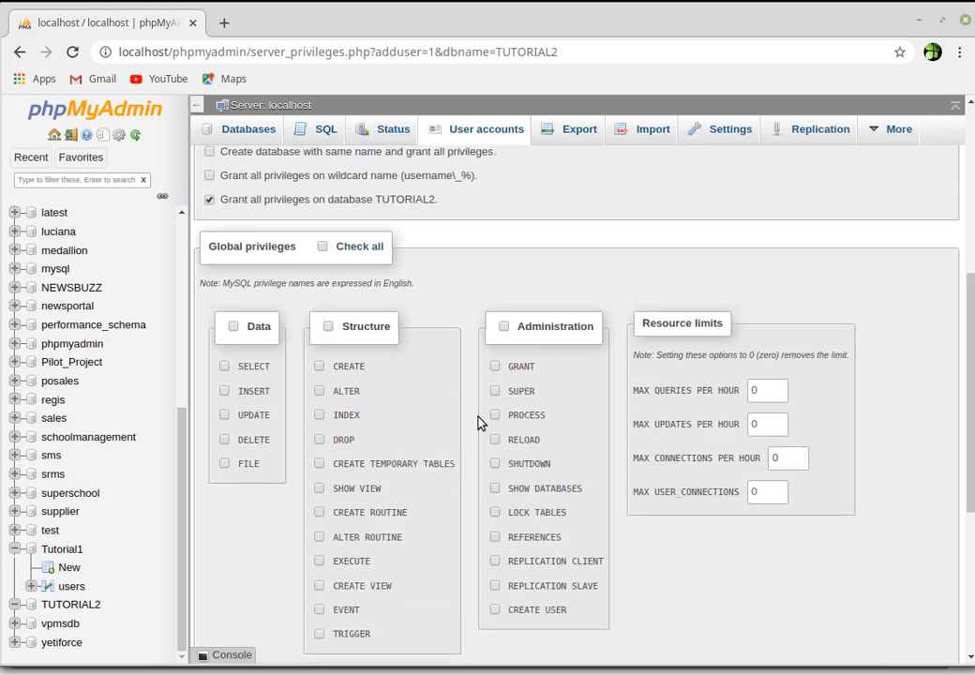
scroll(478, 422, "down", 1)
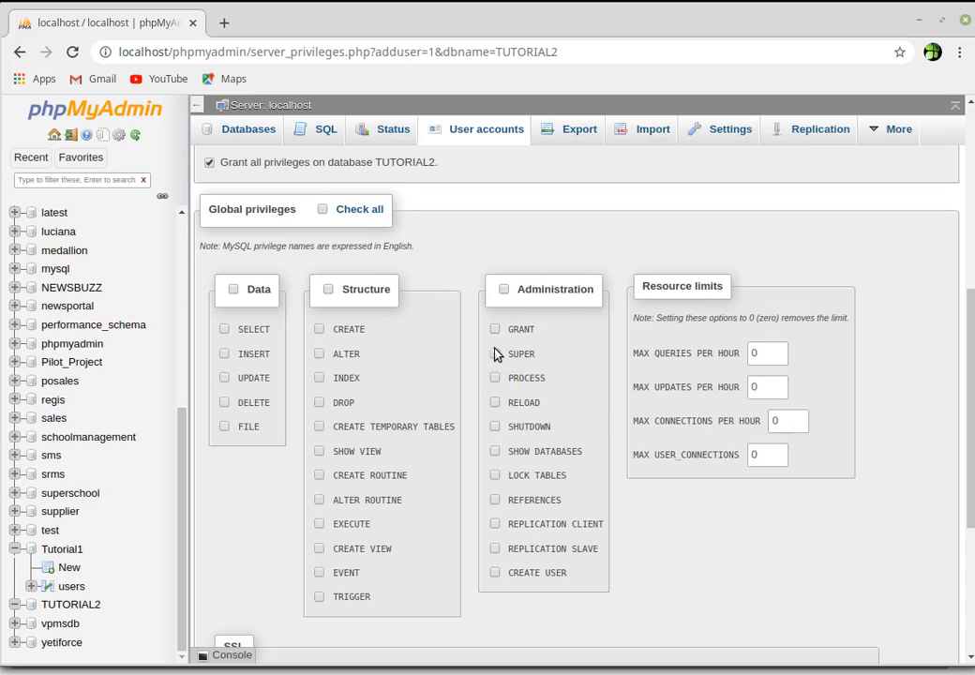
Review the new user account form from the login information through the global privileges, resource limits and SSL options
scroll(562, 347, "up", 5)
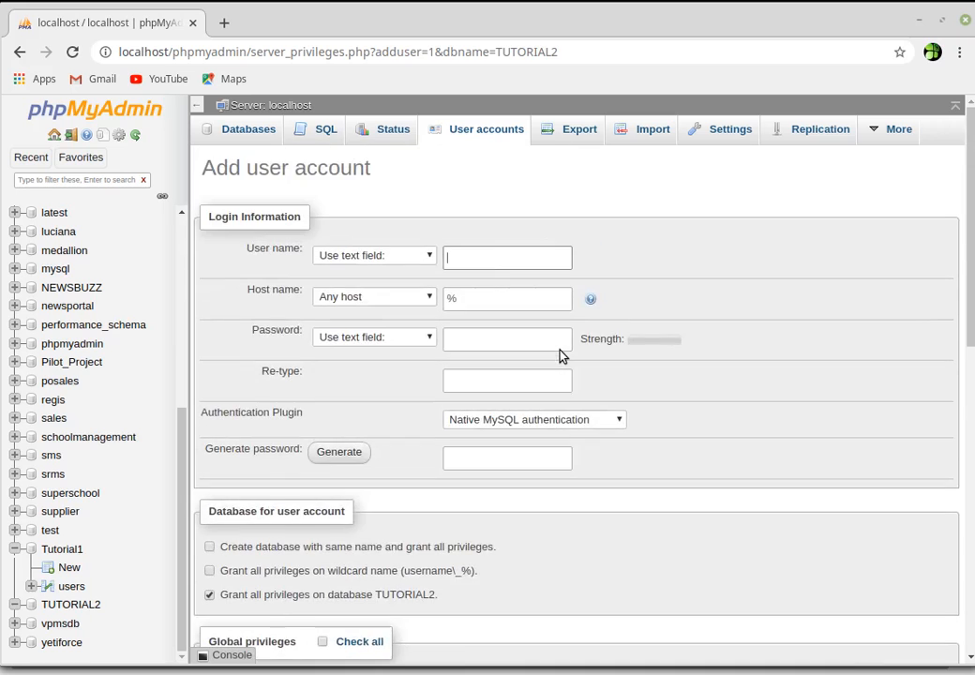
scroll(561, 355, "down", 4)
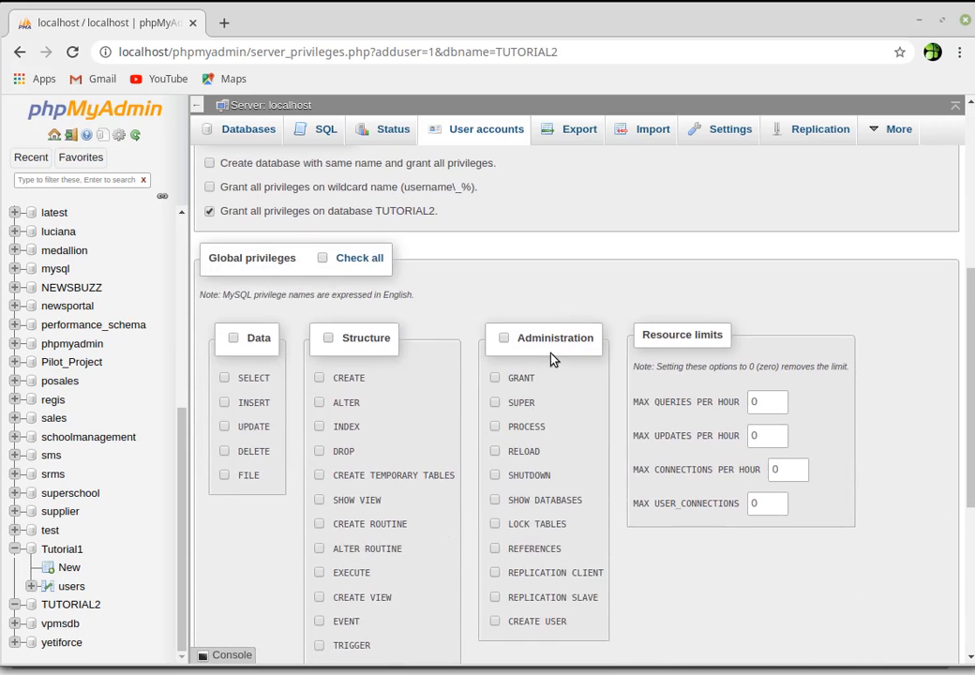
scroll(590, 494, "up", 1)
scroll(591, 494, "down", 3)
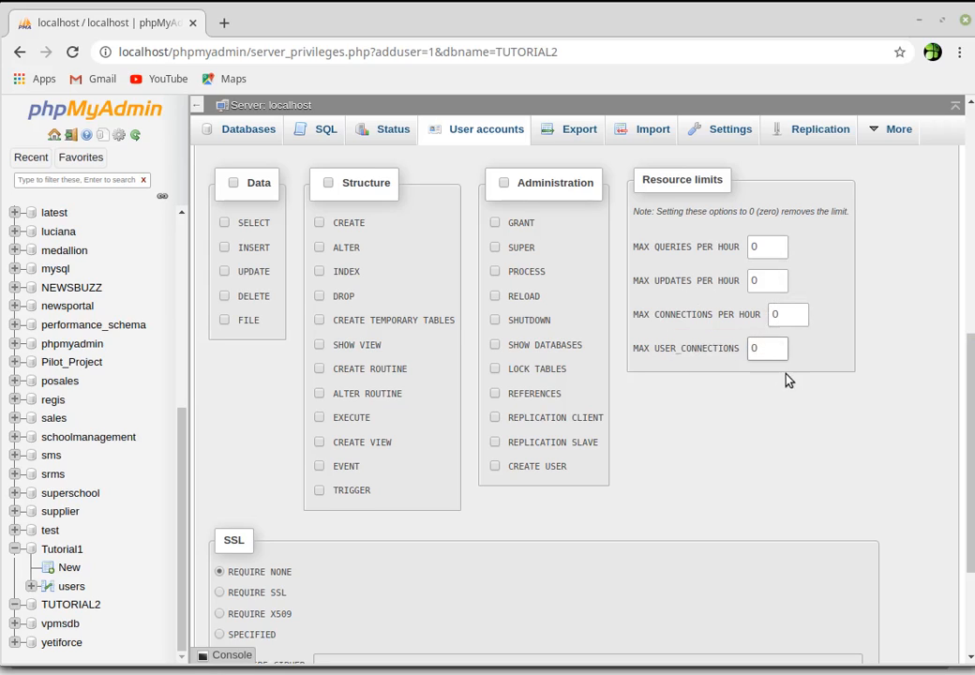
scroll(836, 383, "down", 3)
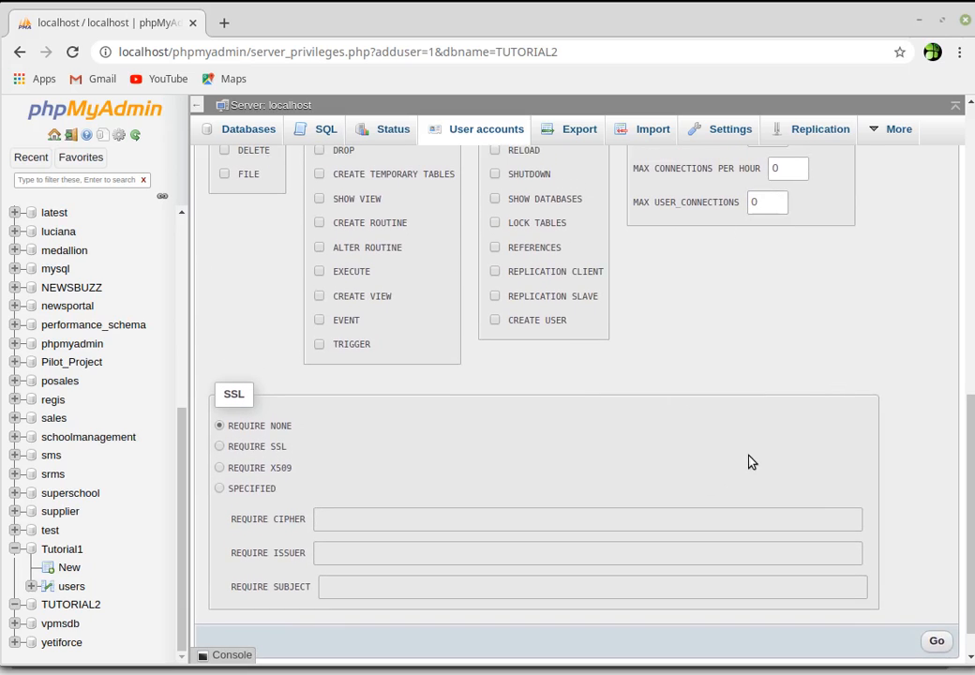
scroll(750, 462, "down", 1)
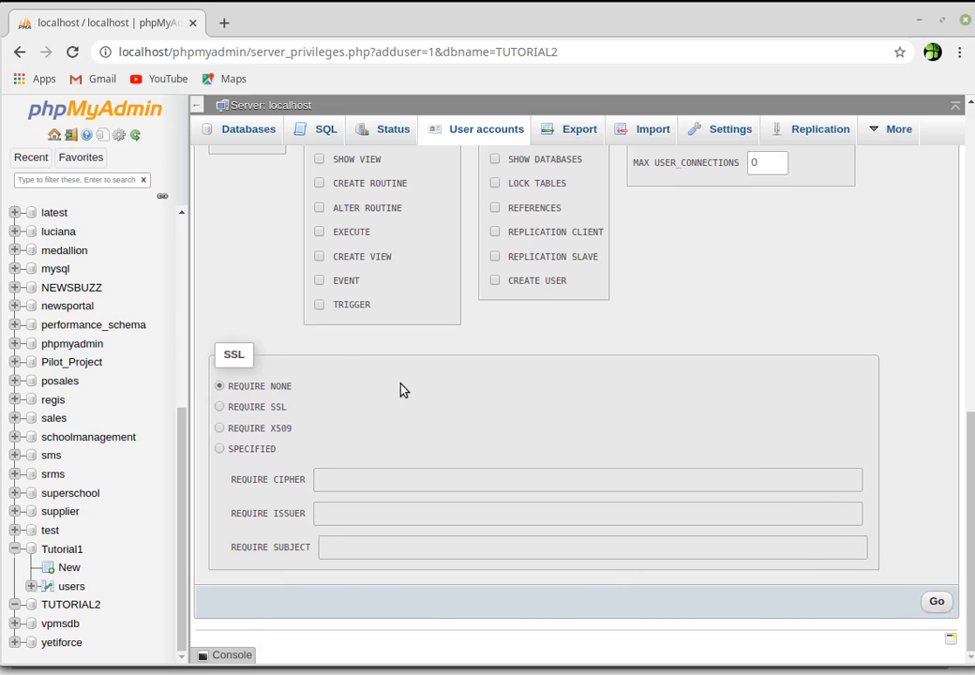
scroll(478, 532, "up", 3)
scroll(480, 534, "down", 3)
scroll(478, 535, "up", 10)
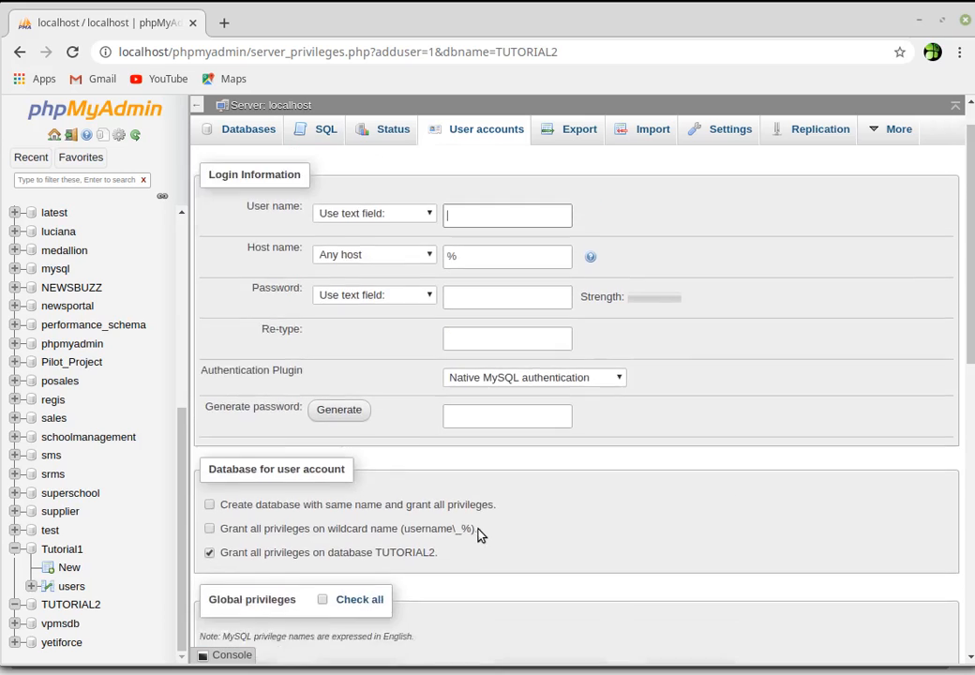
scroll(479, 535, "down", 9)
scroll(478, 535, "up", 3)
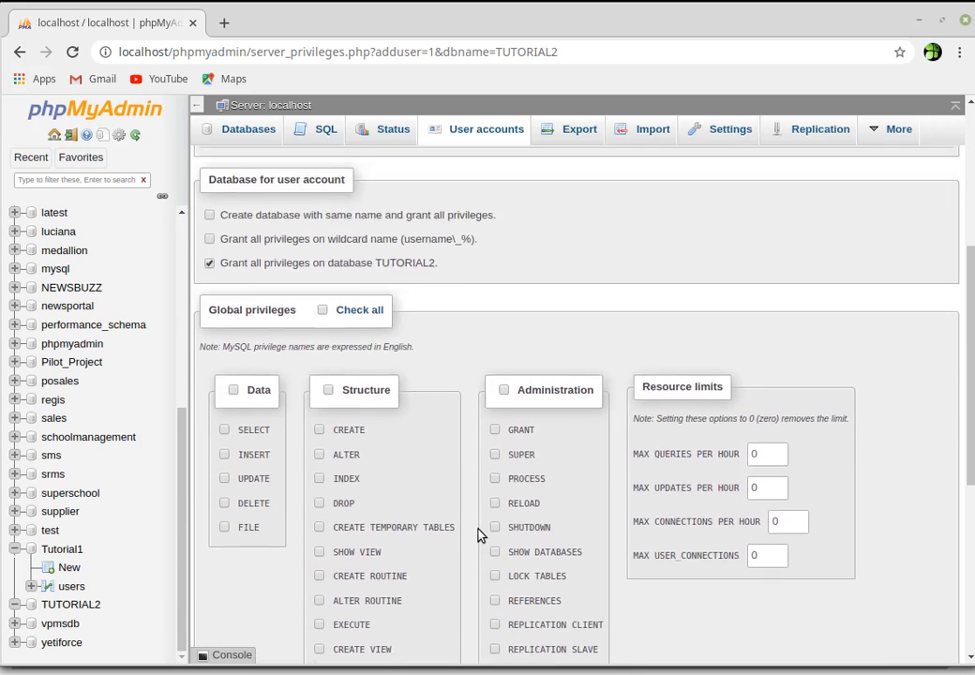
scroll(479, 535, "up", 4)
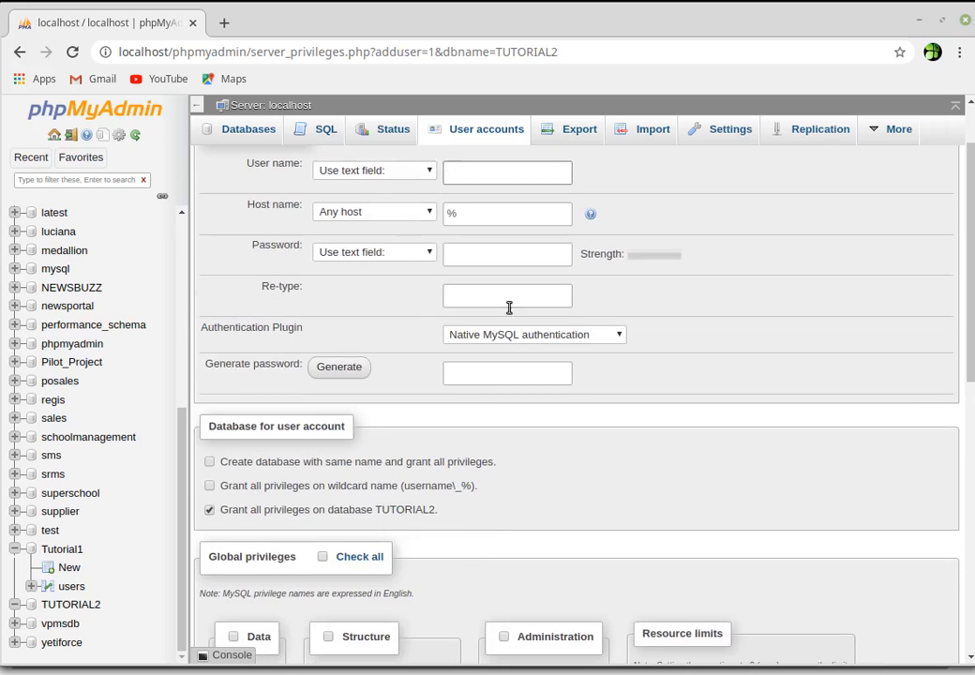
Look through the server-level settings, status, user accounts, export and import pages, and return to the export page
left_click(711, 136)
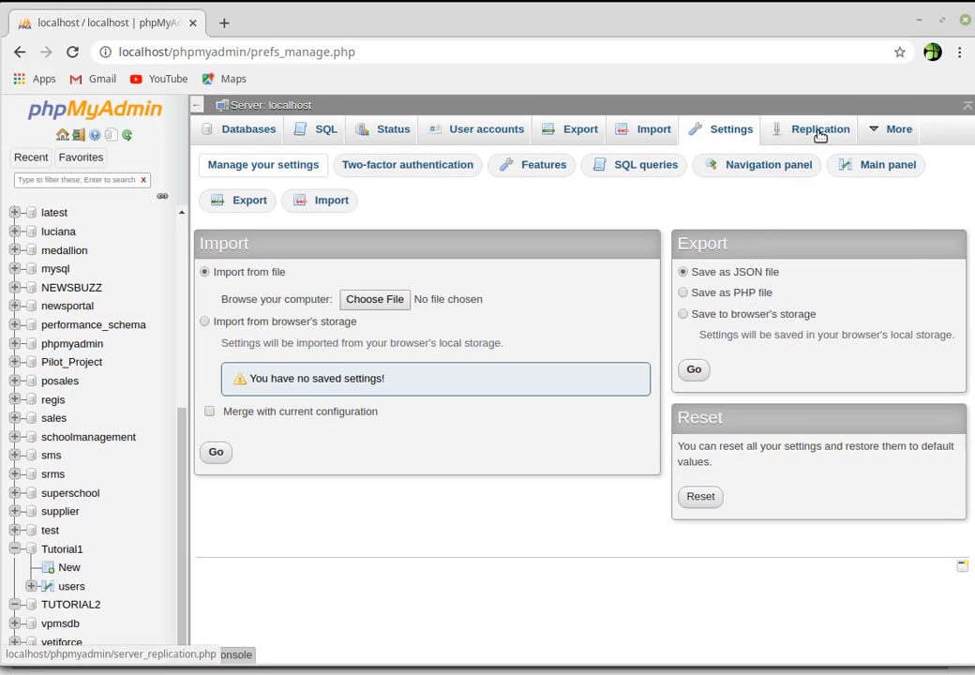
mouse_move(887, 137)
left_click(386, 136)
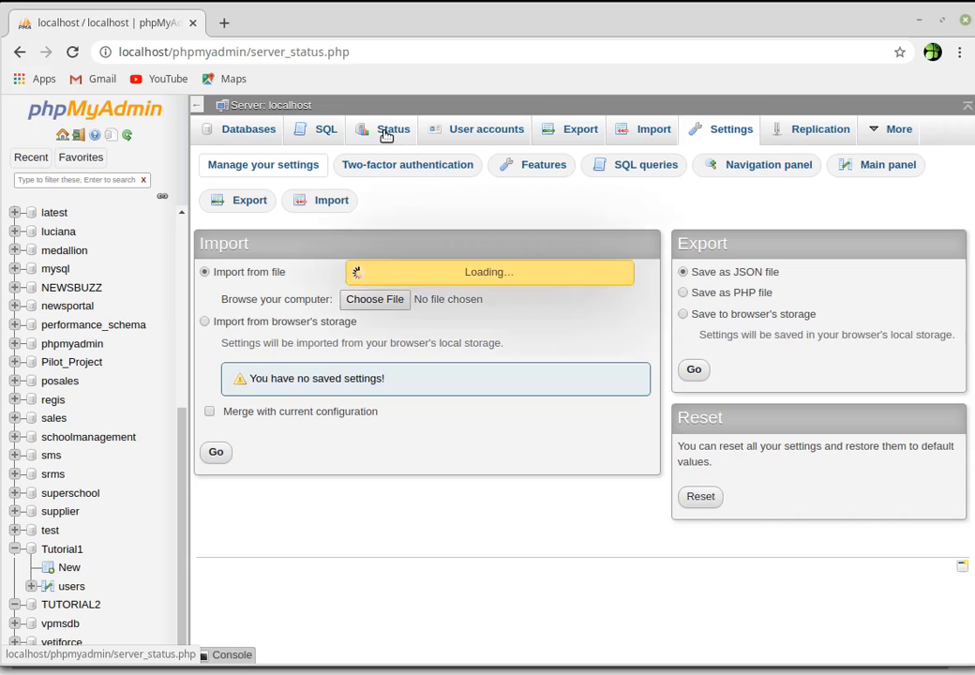
left_click(454, 137)
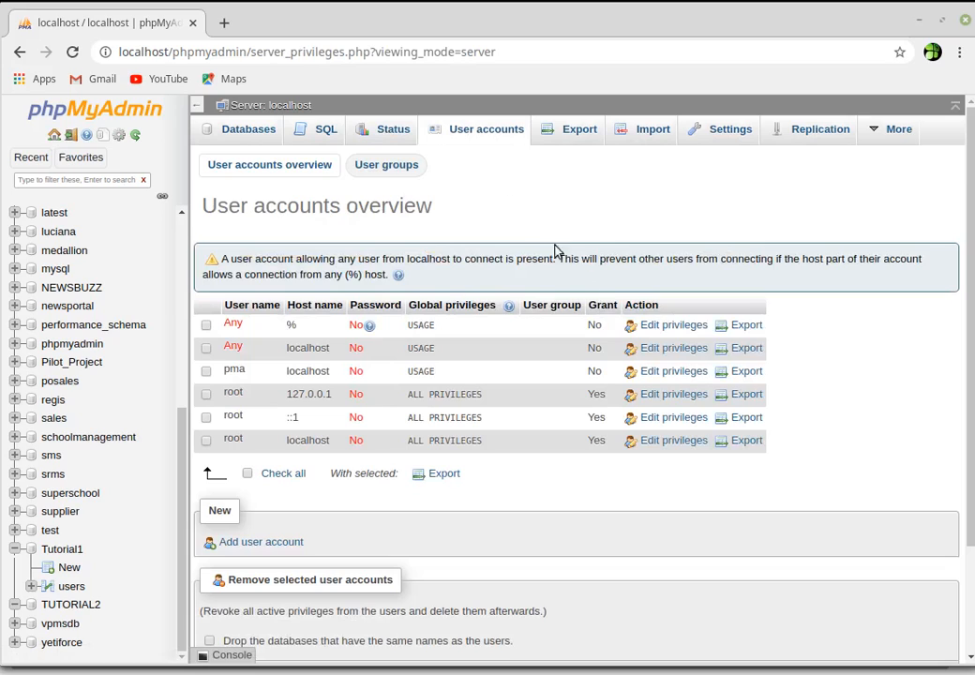
left_click(573, 140)
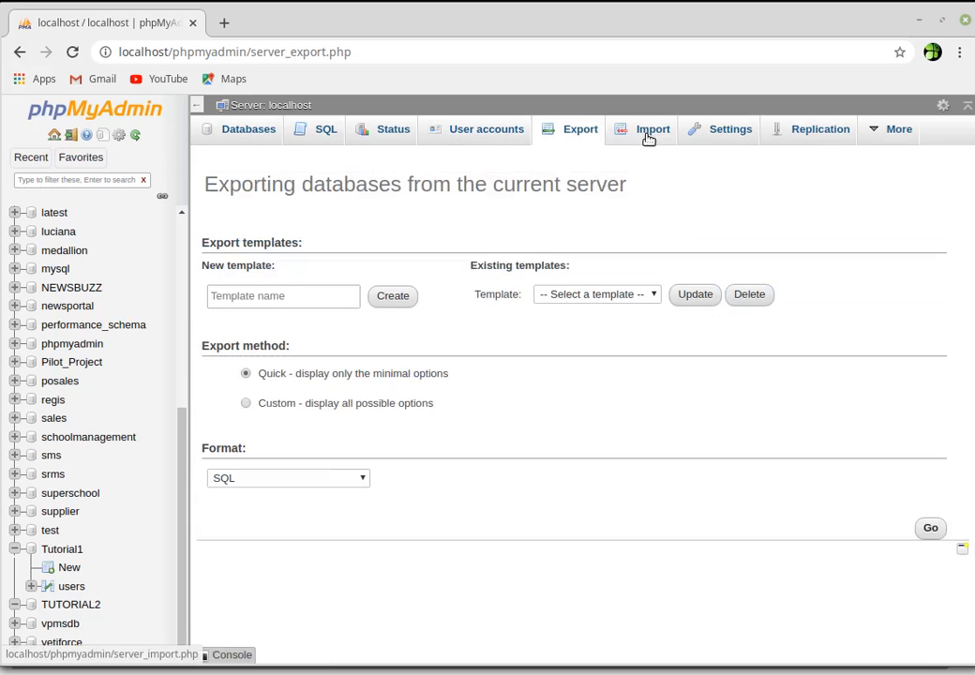
left_click(640, 129)
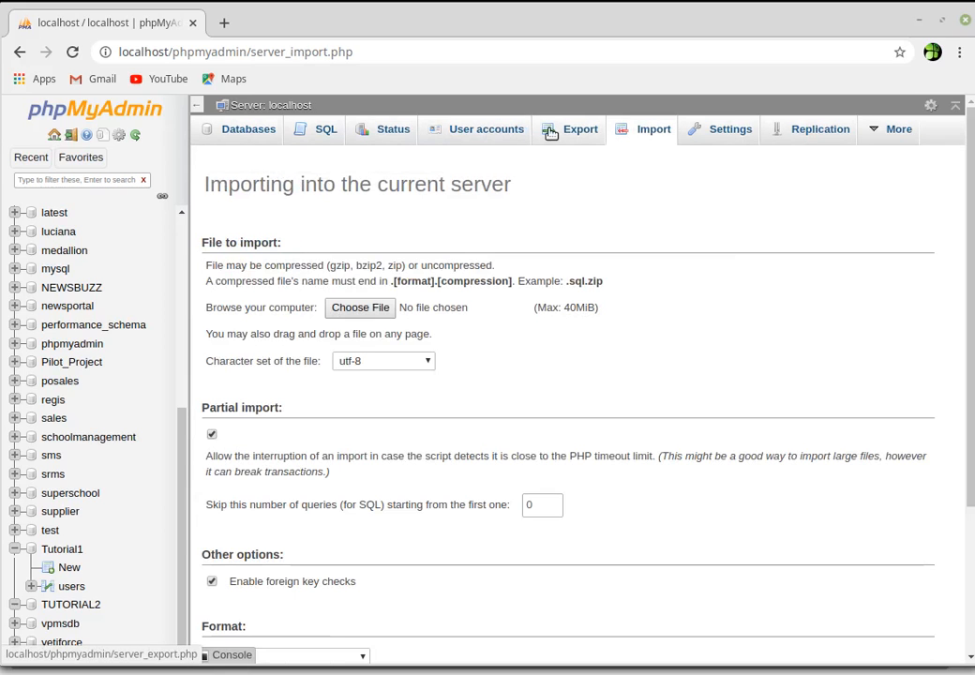
left_click(551, 133)
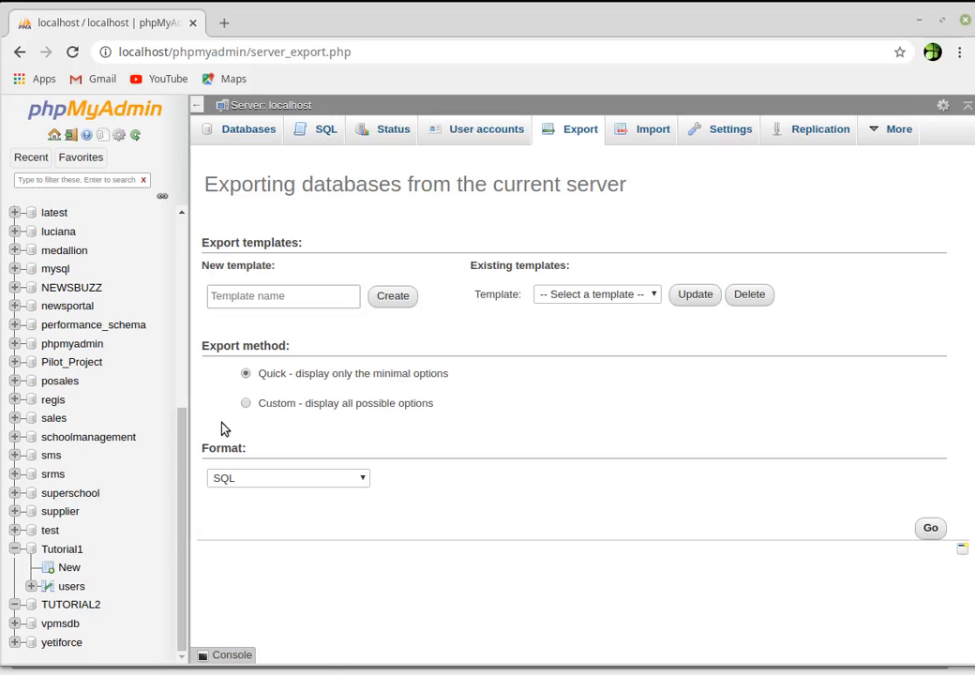
Switch to the file manager to look at clientmsdb.sql in the SQL File folder, and return to phpMyAdmin's export page
key("alt+Tab")
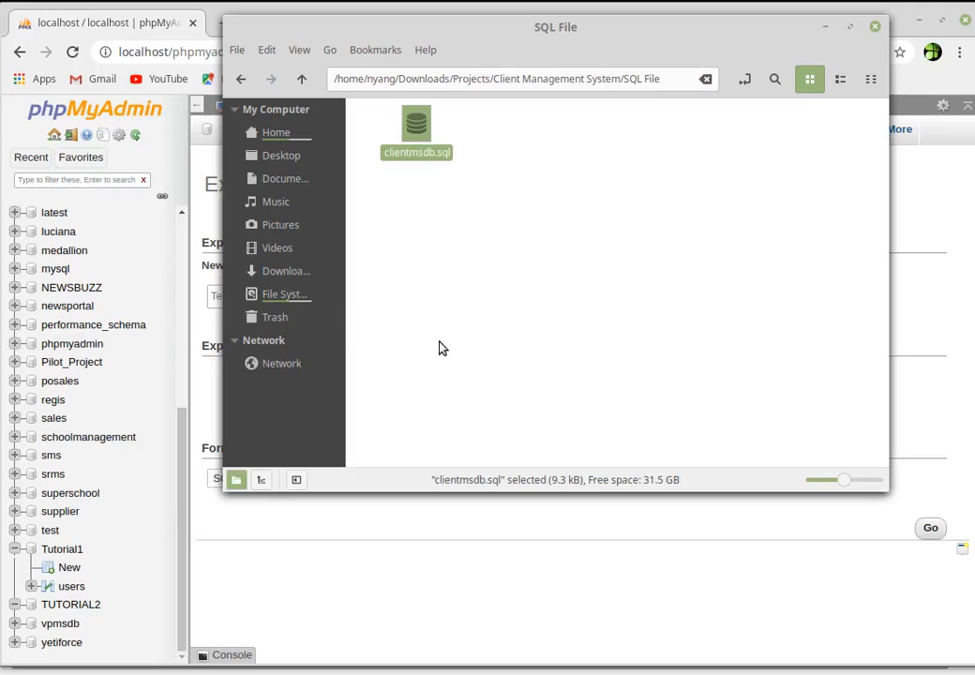
left_click(449, 239)
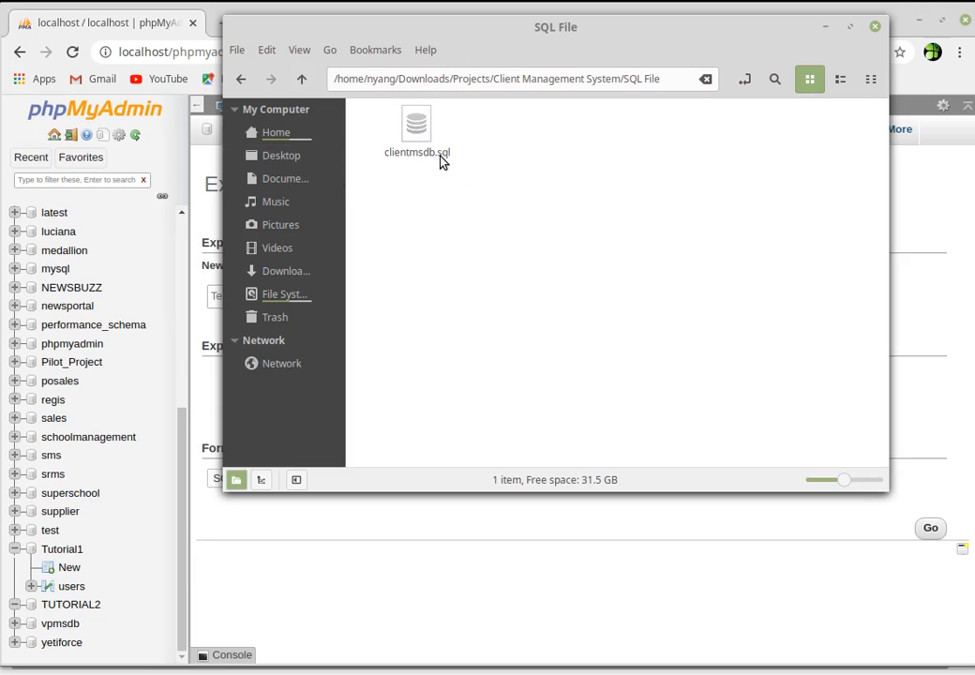
left_click(827, 29)
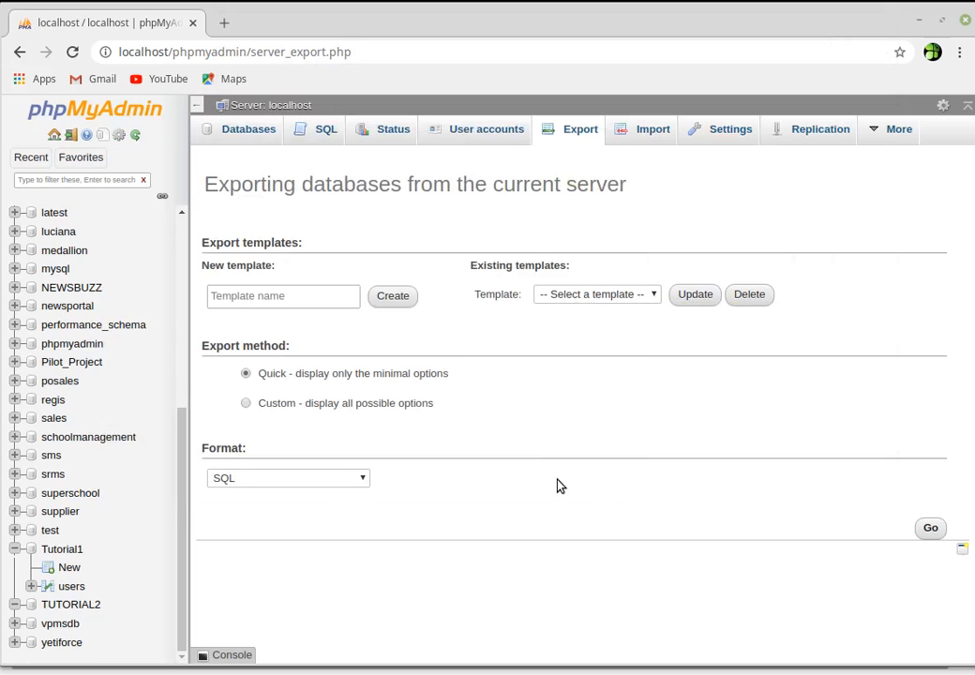
Review the available file formats for exporting the server's databases, keeping SQL selected
left_click(356, 481)
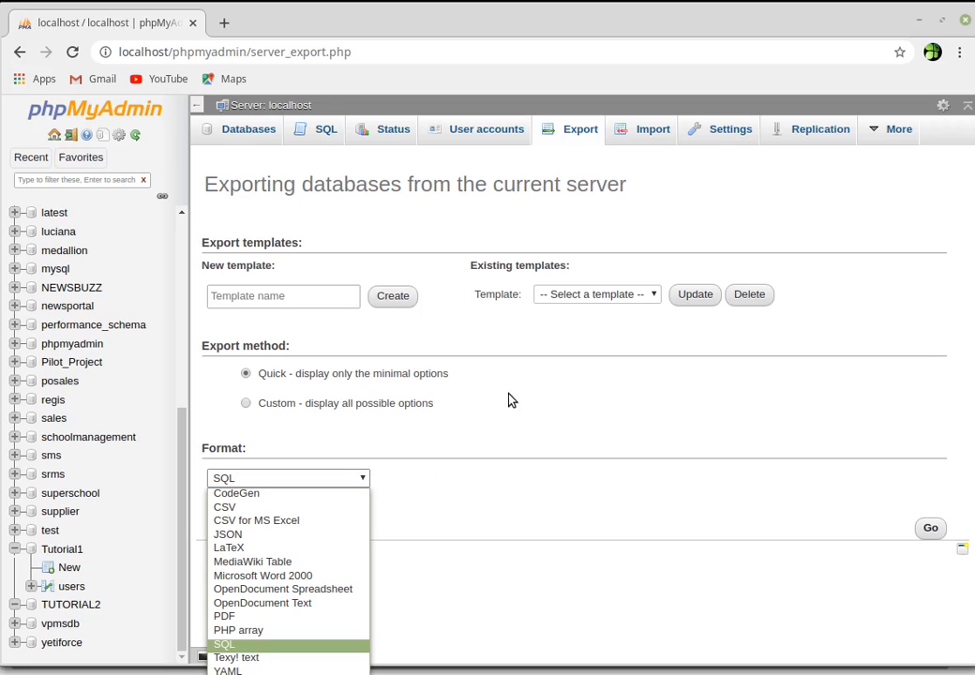
left_click(772, 469)
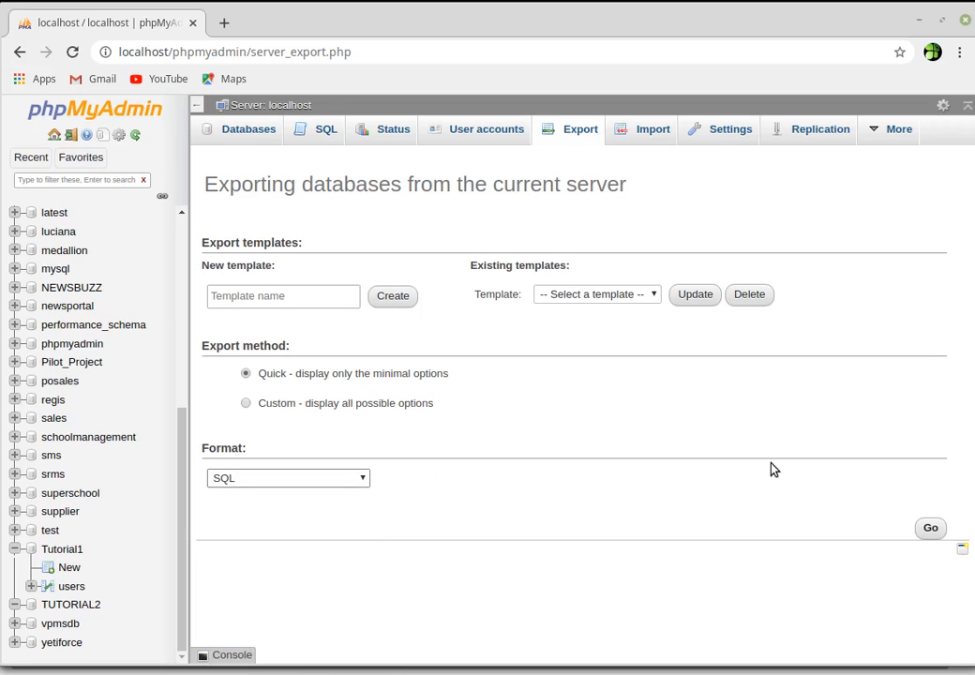
left_click(318, 483)
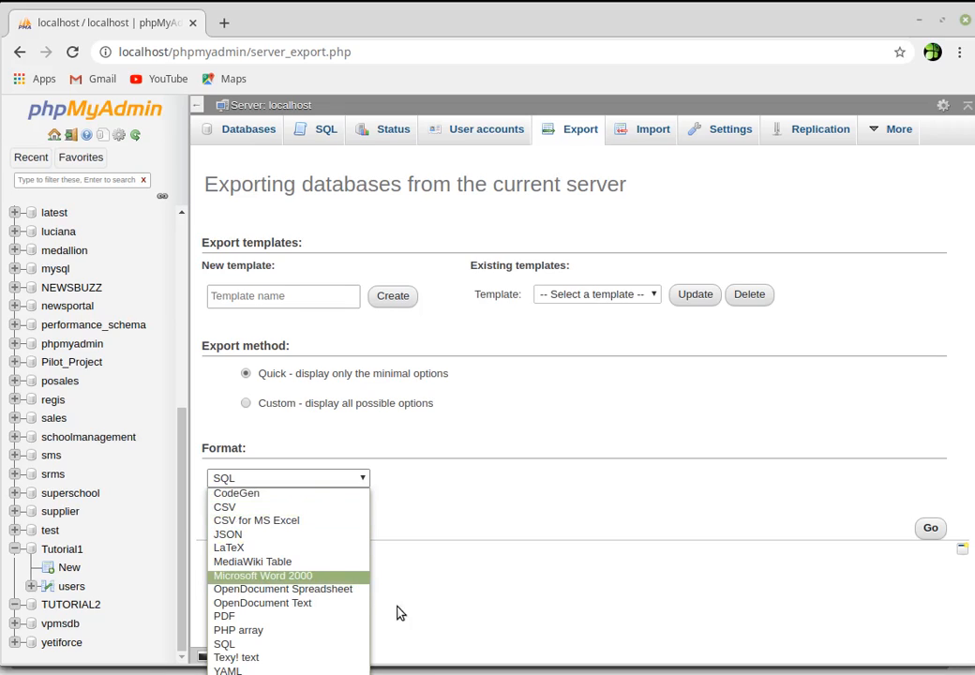
left_click(411, 535)
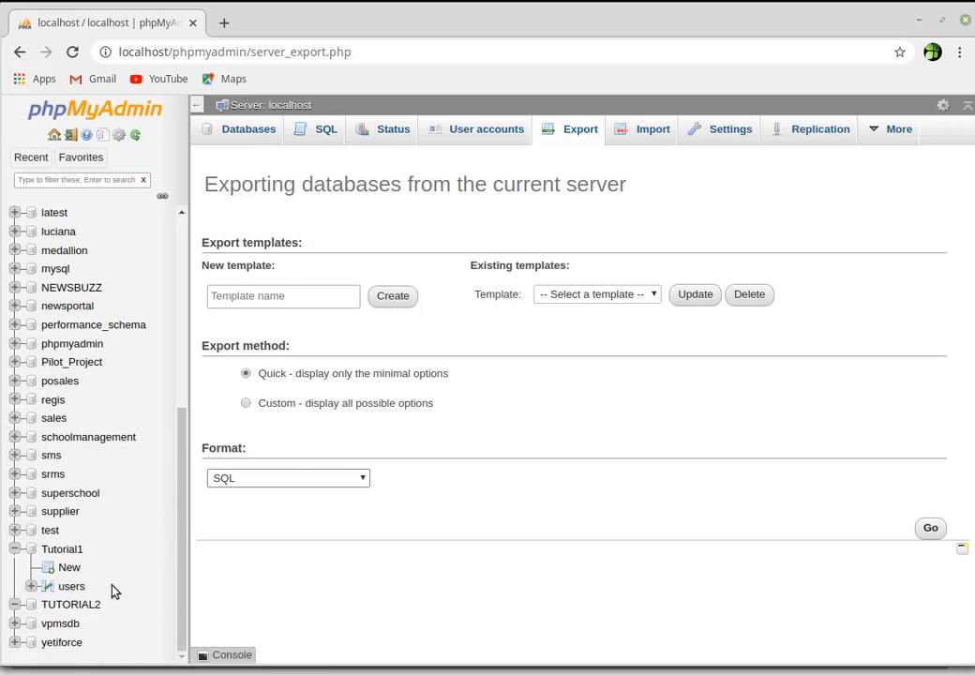
View the Tutorial1 database's table overview and open the structure page of TUTORIAL2
left_click(73, 552)
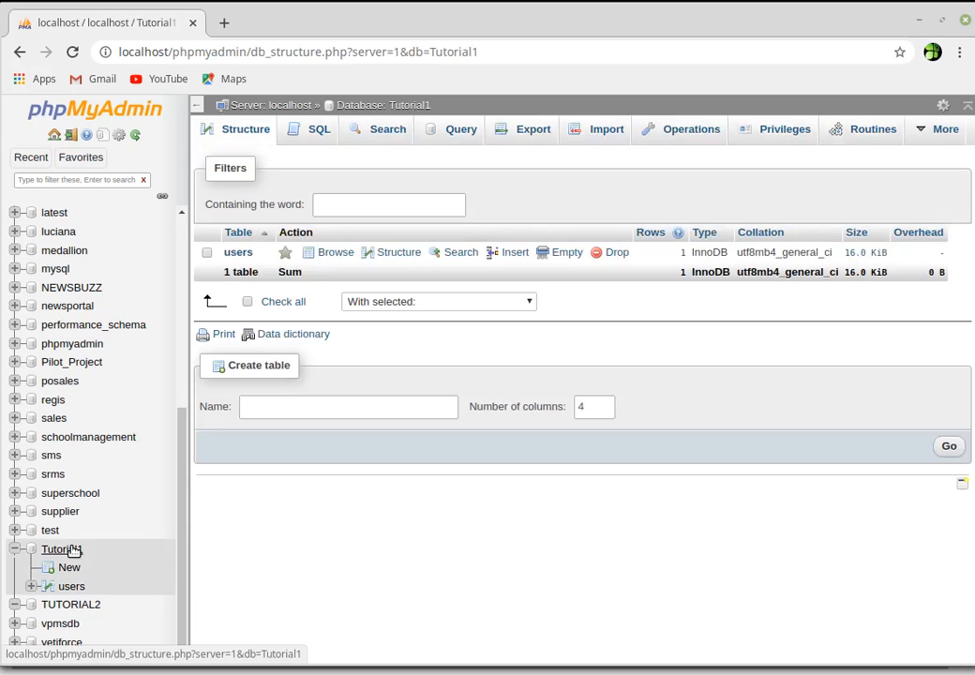
left_click(47, 607)
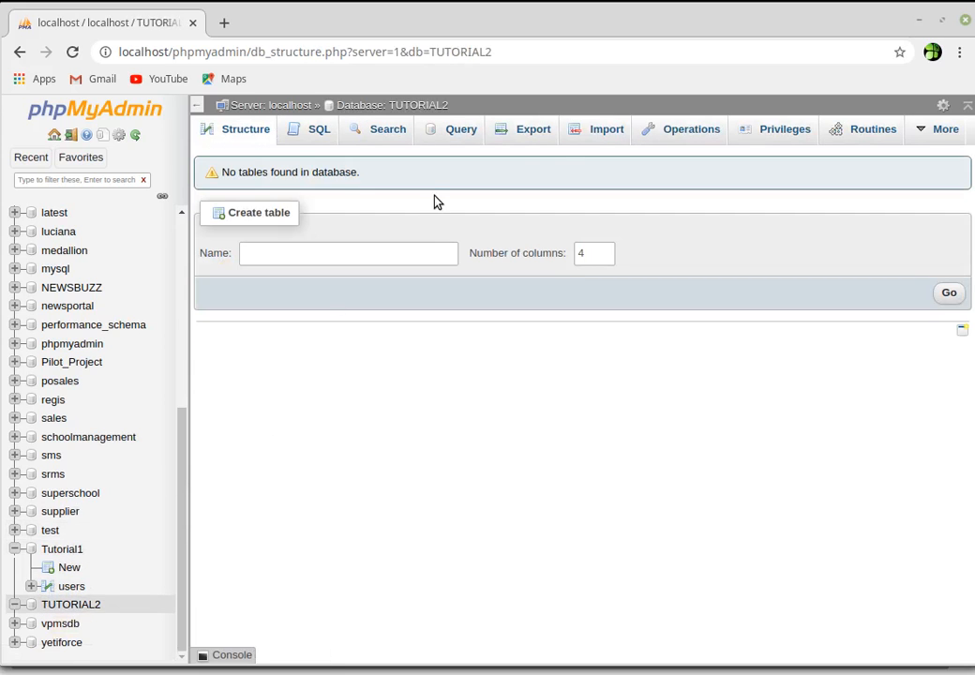
Drop the TUTORIAL2 database through its database operations and confirm the removal
left_click(671, 131)
scroll(579, 338, "down", 2)
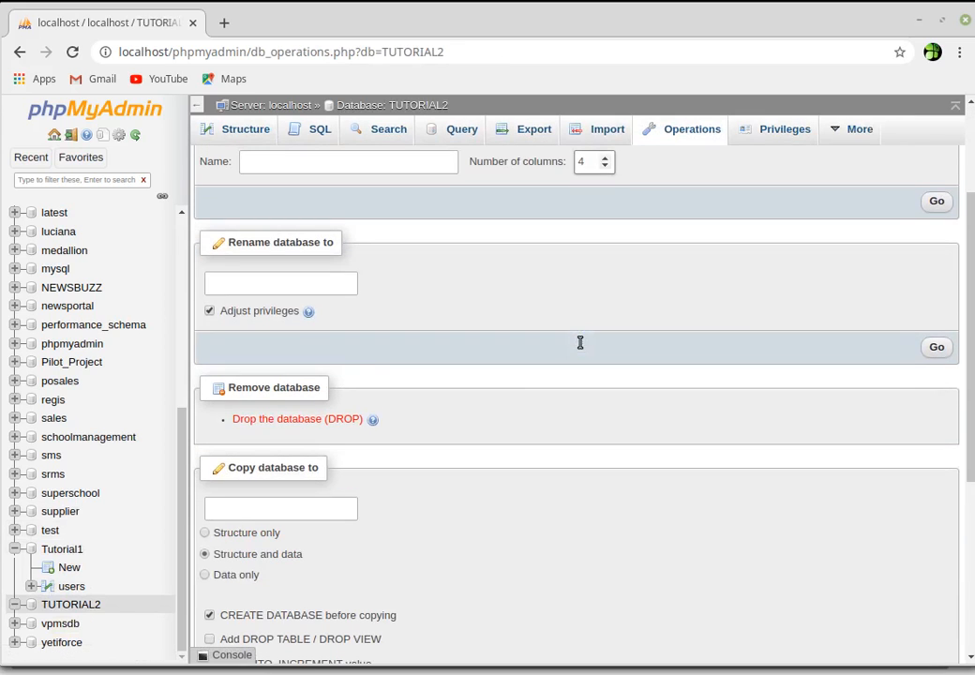
left_click(305, 419)
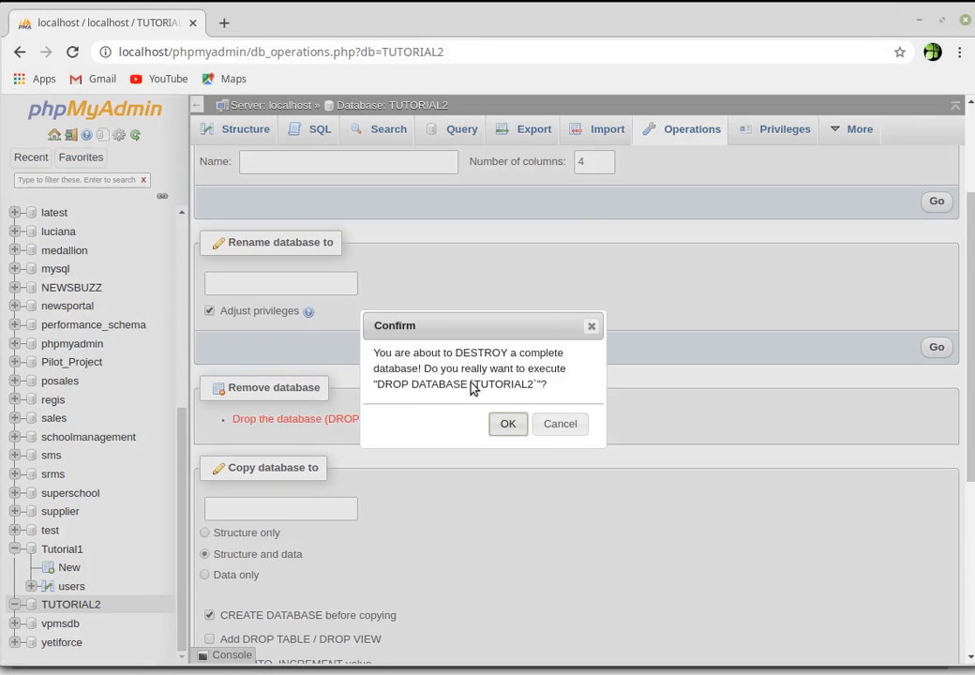
right_click(513, 430)
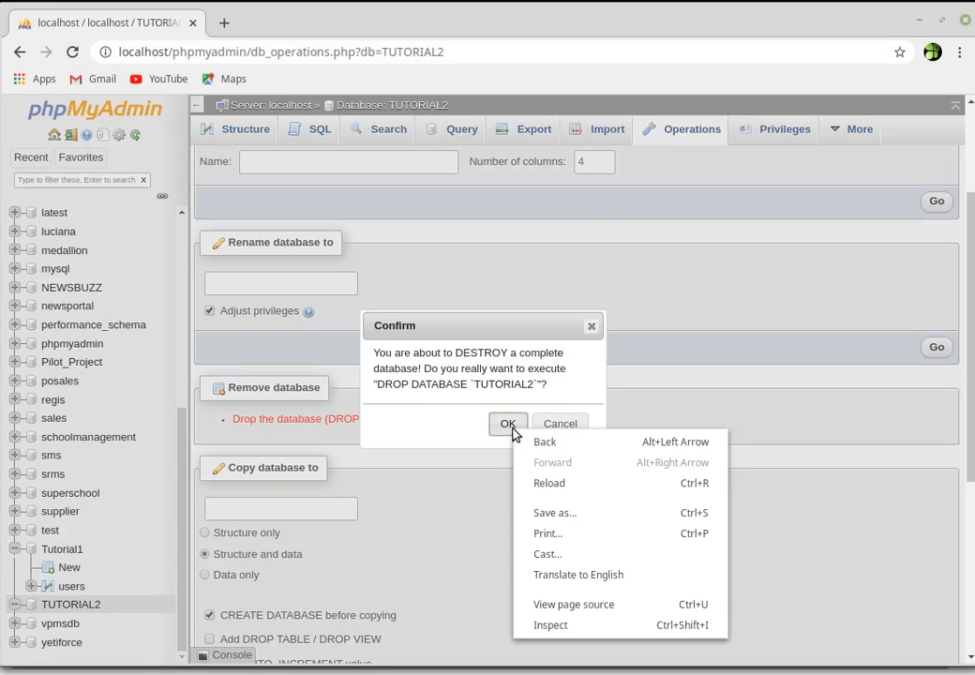
key("Escape")
left_click(508, 423)
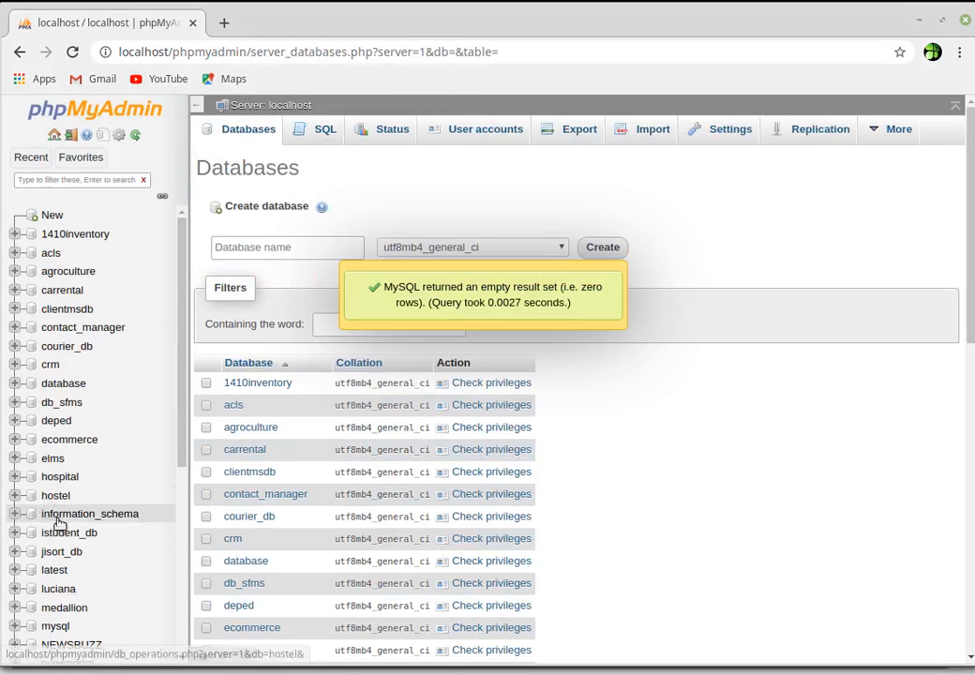
Open the users table of the Tutorial1 database to browse its rows
scroll(37, 551, "down", 3)
scroll(36, 552, "down", 2)
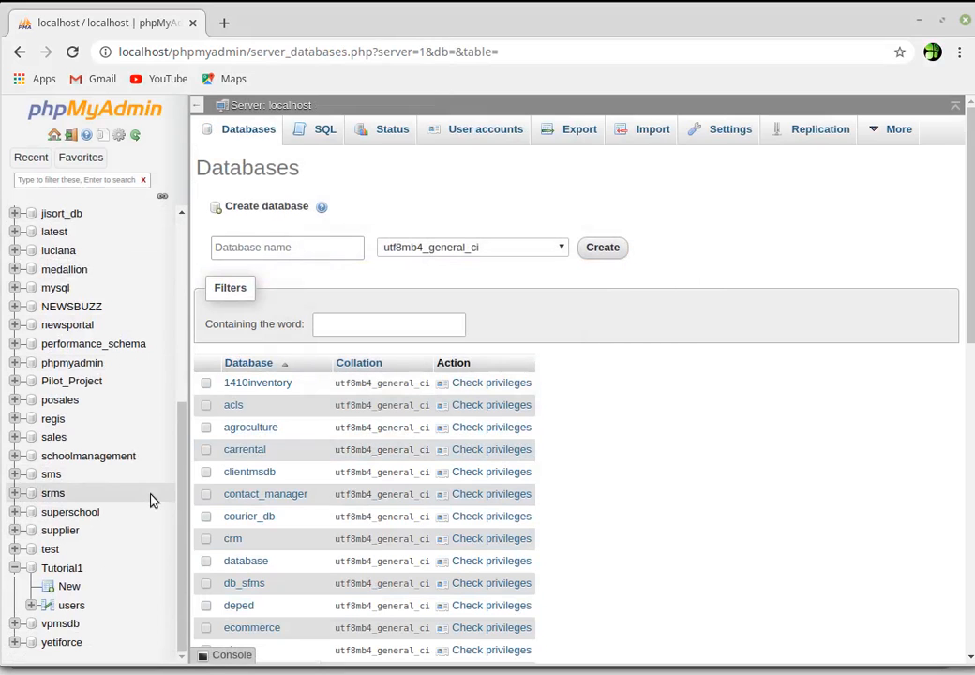
left_click(72, 606)
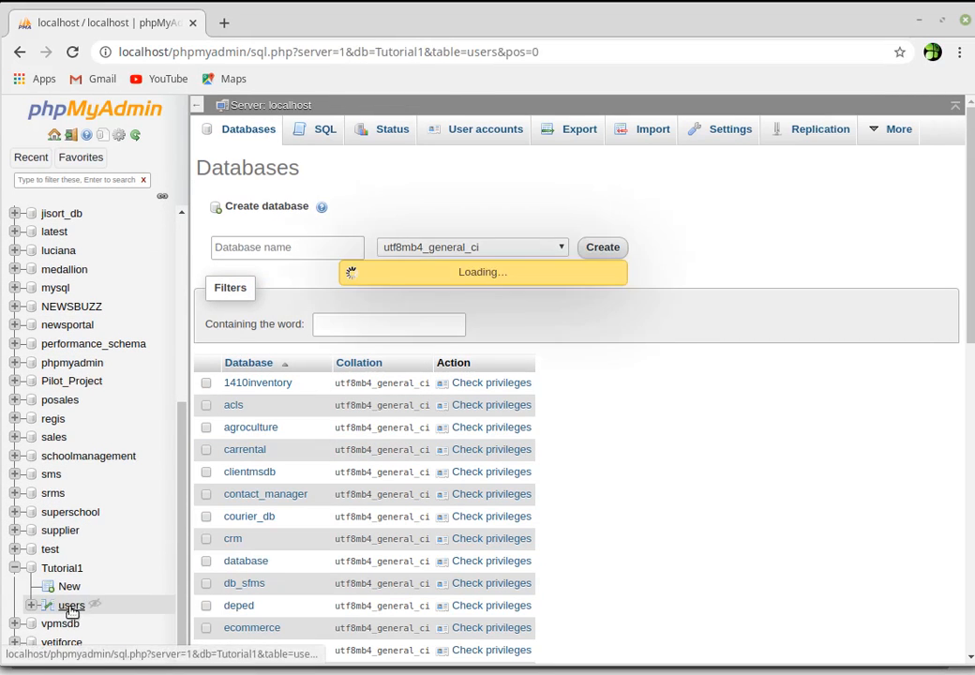